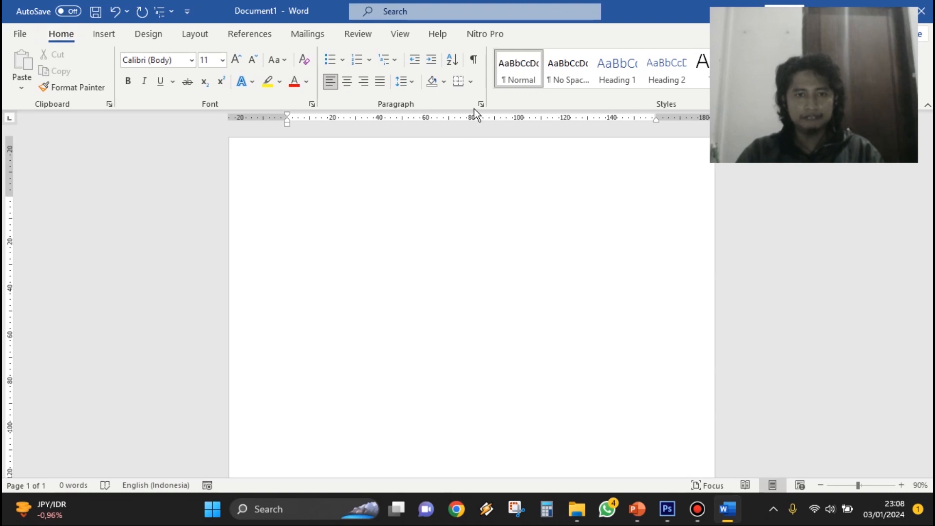
Define a new multilevel list whose level 1 uses the A, B, C number style, formatted as "A.".
{"action": "left_click", "coordinate": [399, 60]}
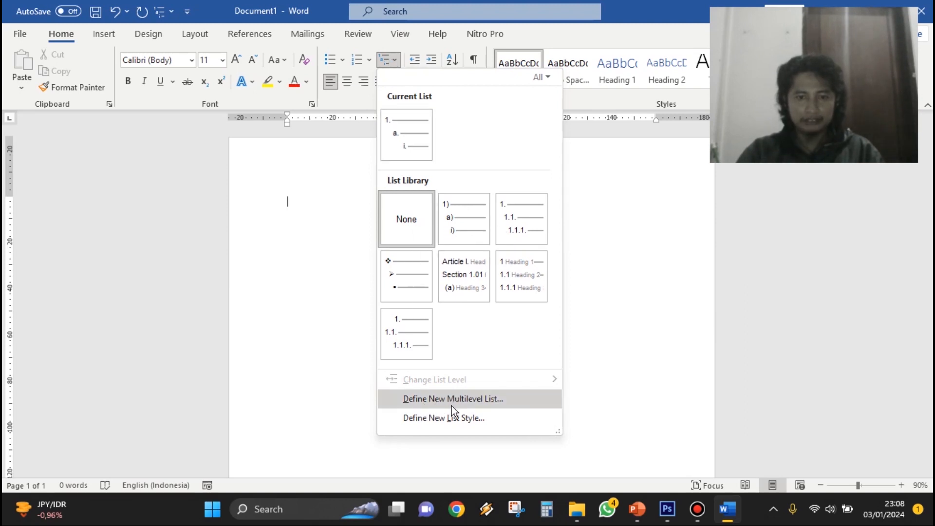
{"action": "left_click", "coordinate": [474, 405]}
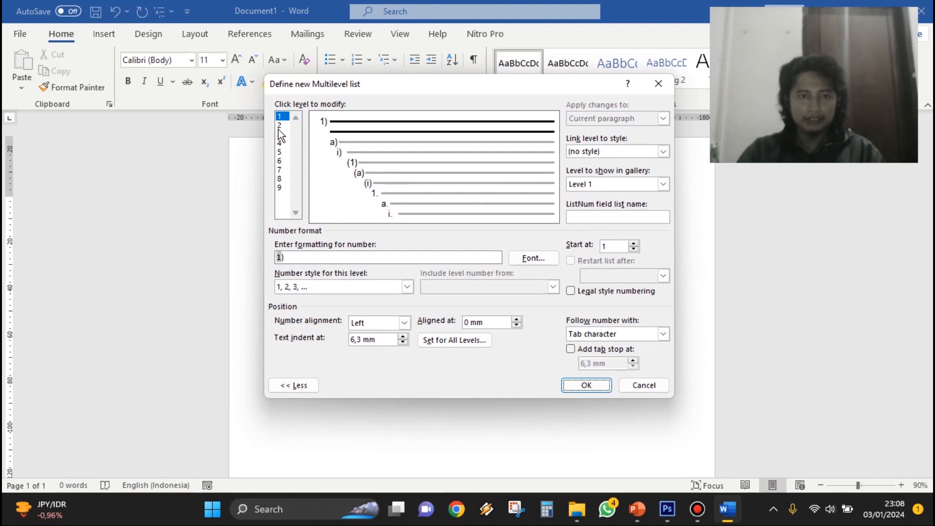
{"action": "left_click", "coordinate": [281, 117]}
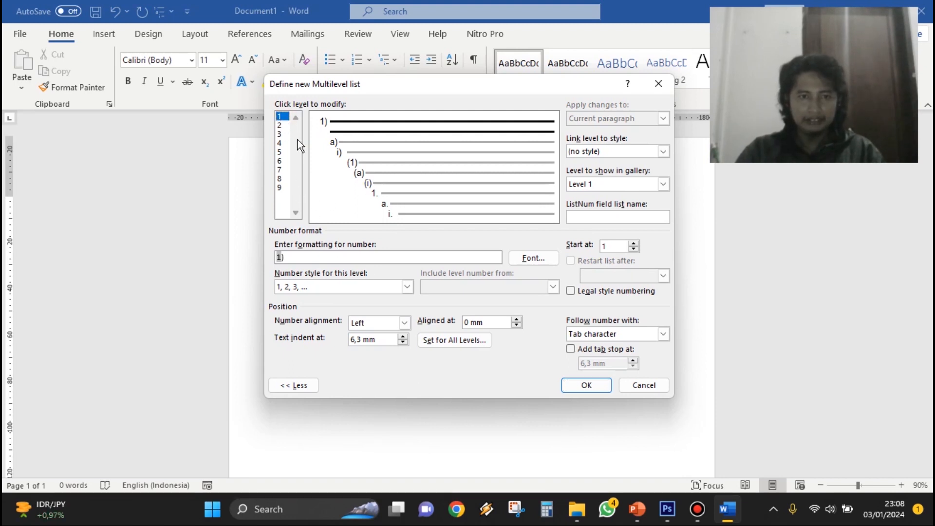
{"action": "left_click", "coordinate": [407, 286]}
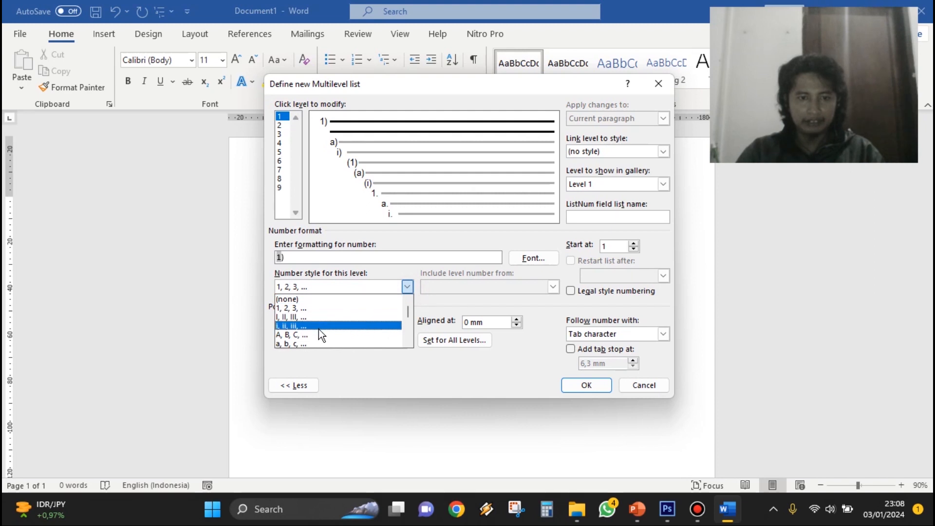
{"action": "left_click", "coordinate": [308, 335]}
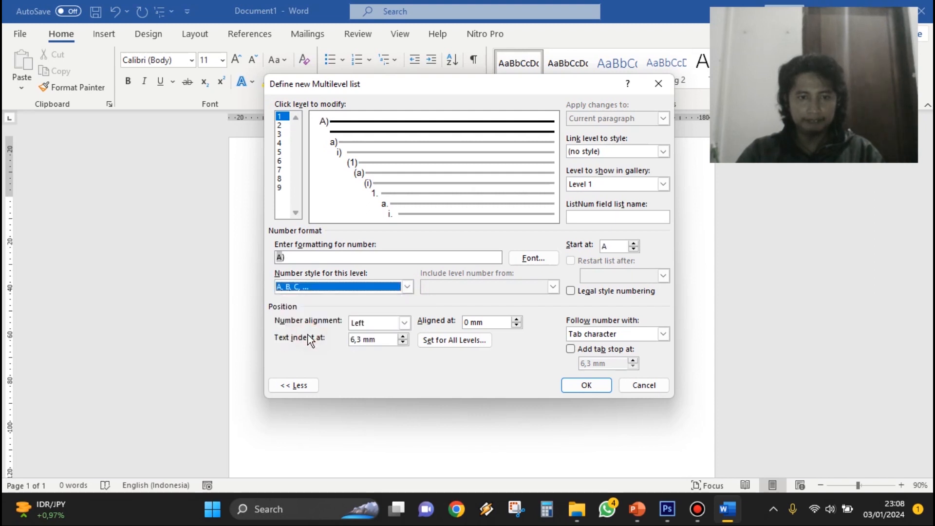
{"action": "left_click", "coordinate": [349, 258]}
{"action": "key", "text": "BackSpace"}
{"action": "type", "text": "."}
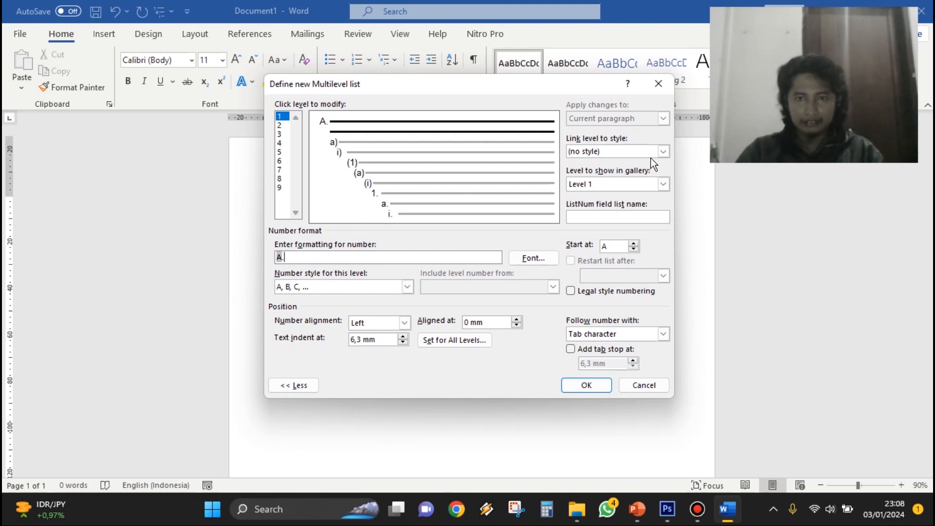
Link level 1 to the Heading 1 style and have its number followed by a space.
{"action": "left_click", "coordinate": [664, 152]}
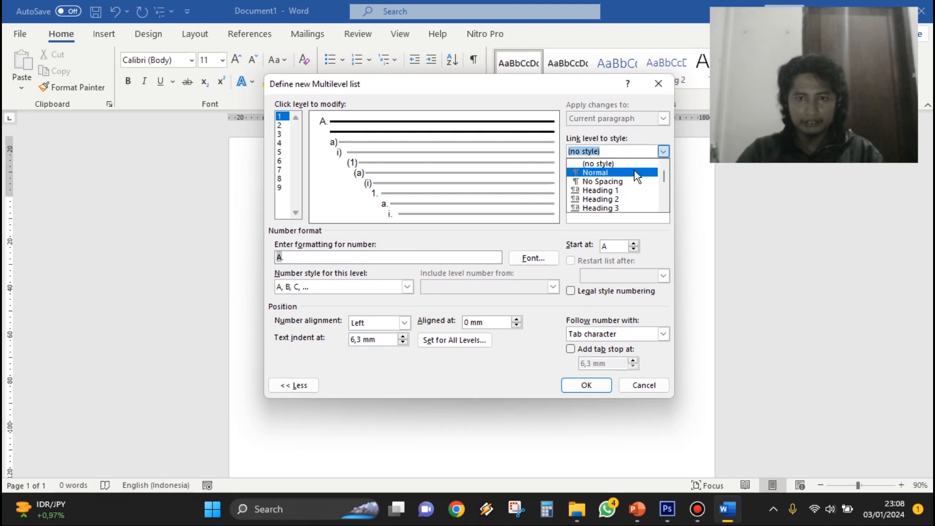
{"action": "left_click", "coordinate": [621, 190]}
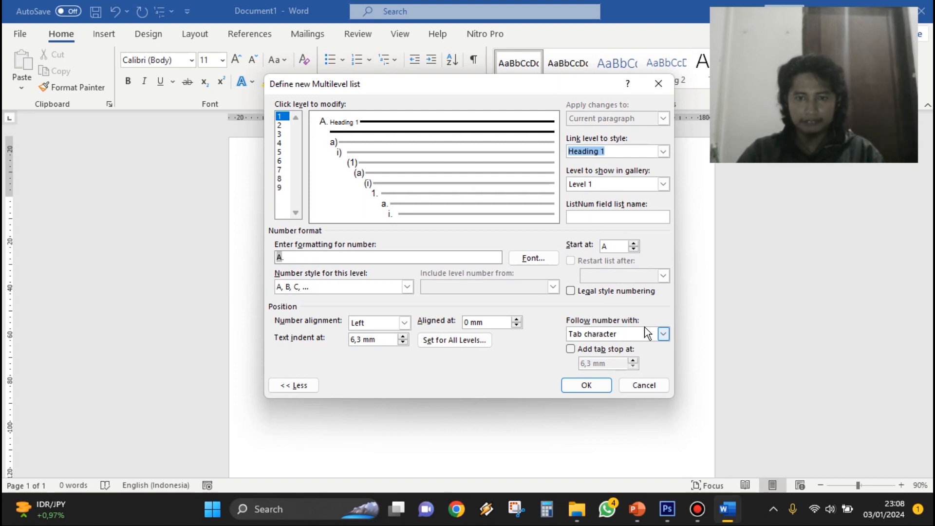
{"action": "left_click", "coordinate": [664, 333]}
{"action": "left_click", "coordinate": [615, 356]}
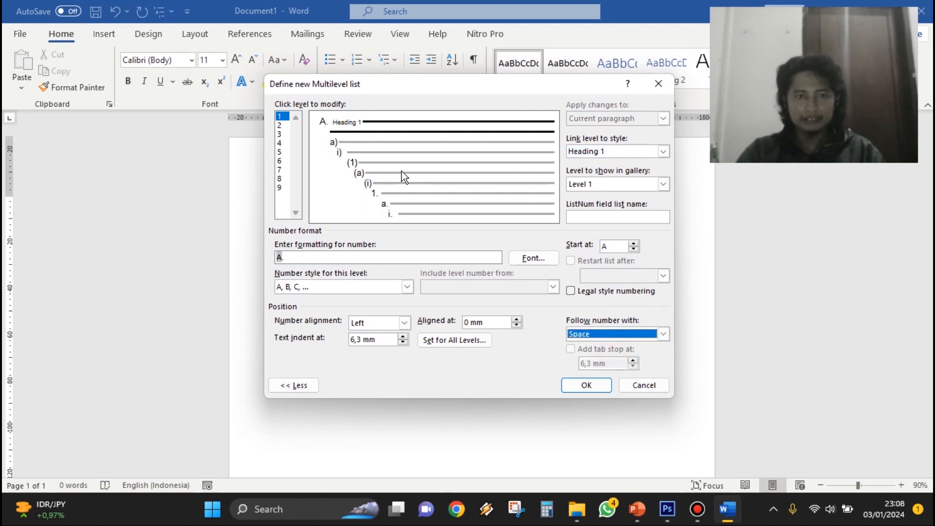
Set level 2's number style to 1, 2, 3 and include the level number from Level 1.
{"action": "left_click", "coordinate": [279, 125]}
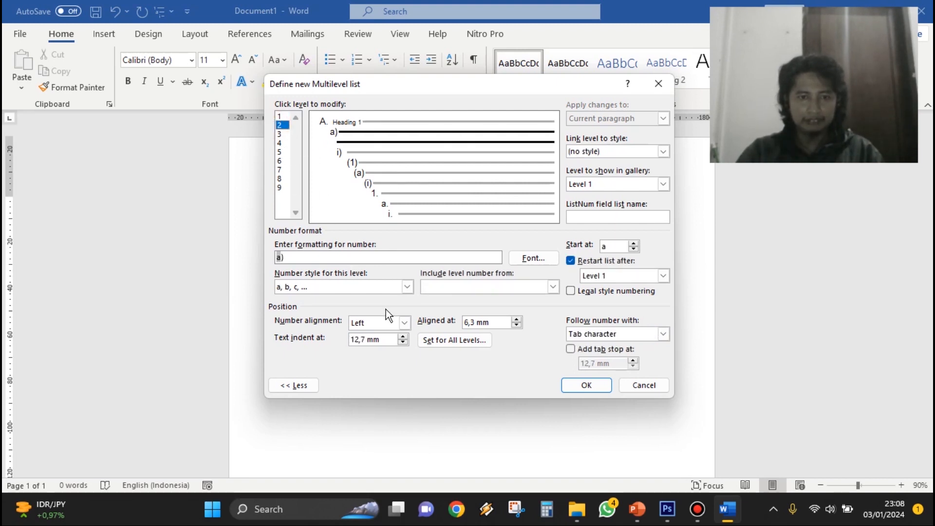
{"action": "left_click", "coordinate": [407, 287]}
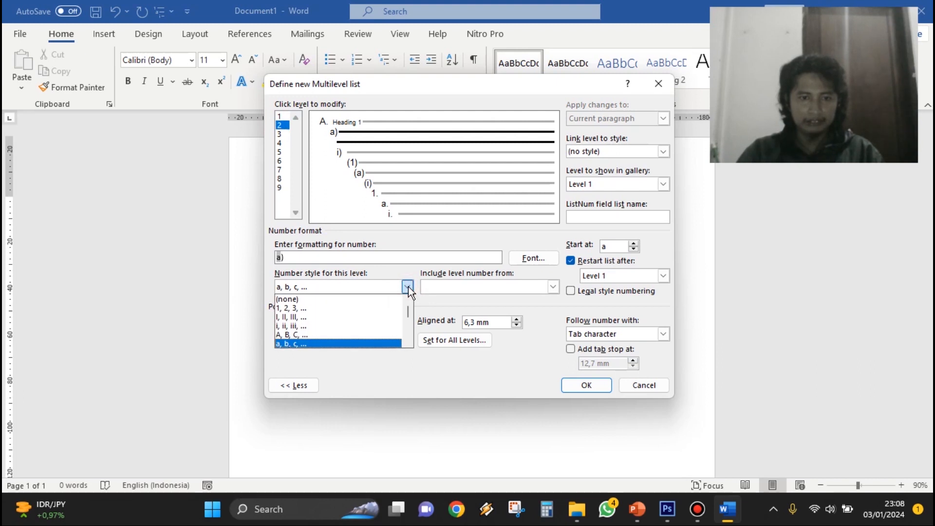
{"action": "left_click", "coordinate": [340, 308]}
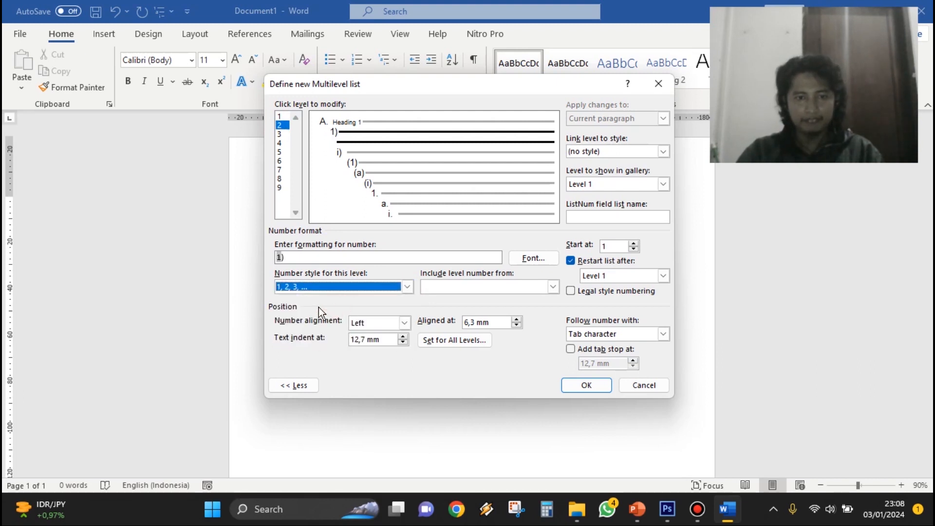
{"action": "left_click", "coordinate": [507, 287]}
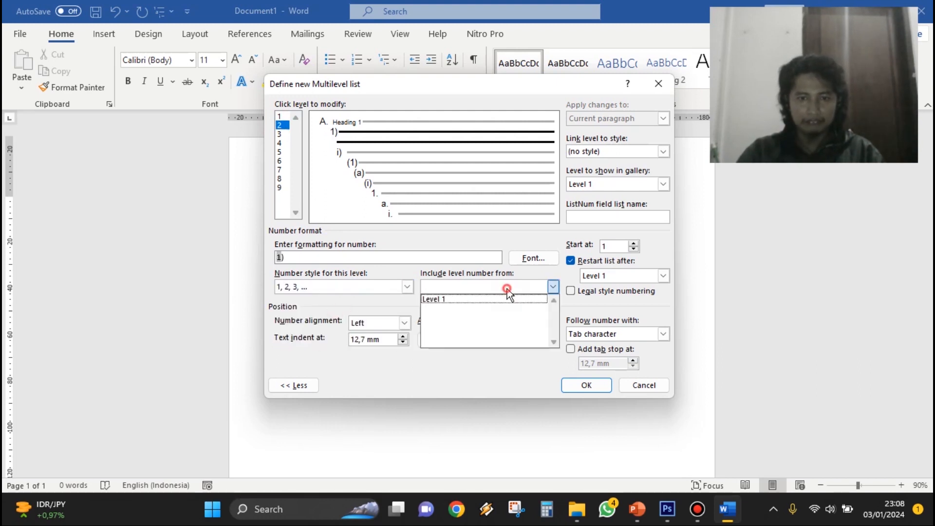
{"action": "left_click", "coordinate": [469, 300]}
Punctuate level 2's number format with periods so it reads "A.1.".
{"action": "left_click", "coordinate": [283, 257]}
{"action": "type", "text": "."}
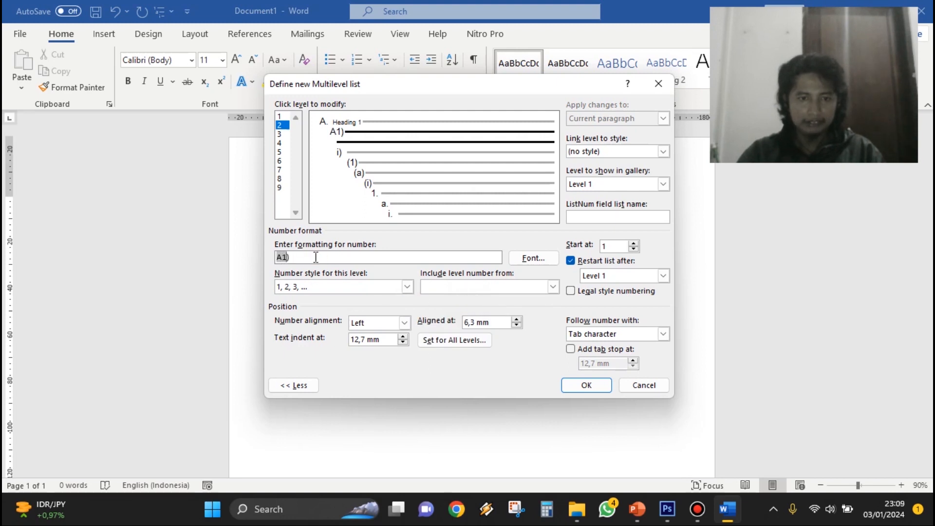
{"action": "key", "text": "Right"}
{"action": "key", "text": "Right"}
{"action": "key", "text": "BackSpace"}
{"action": "type", "text": "."}
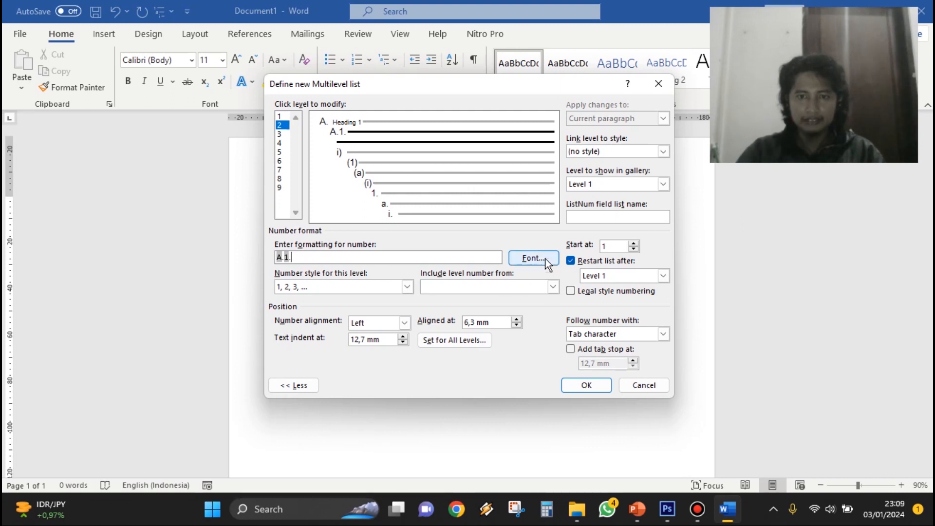
Configure level 2 with the Heading 2 style link, Level 2 as the gallery level and a space after the number.
{"action": "left_click", "coordinate": [663, 151]}
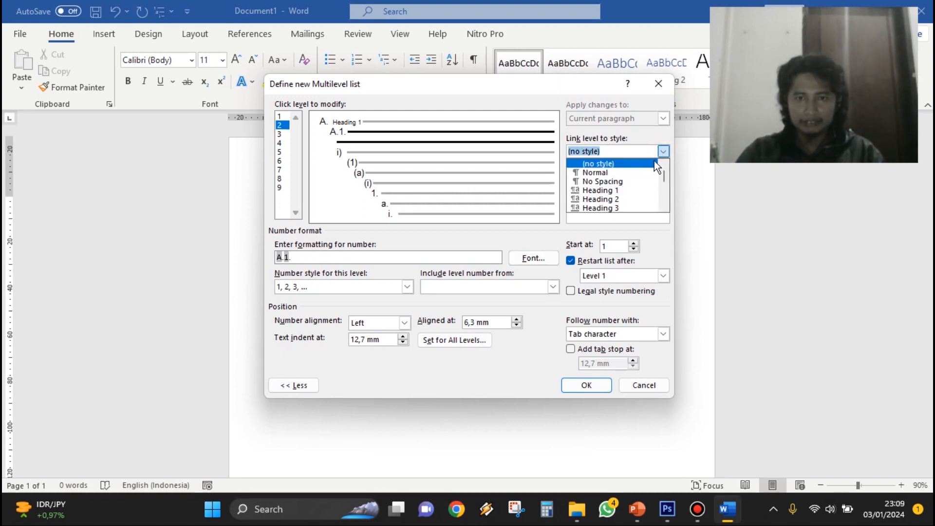
{"action": "left_click", "coordinate": [618, 199]}
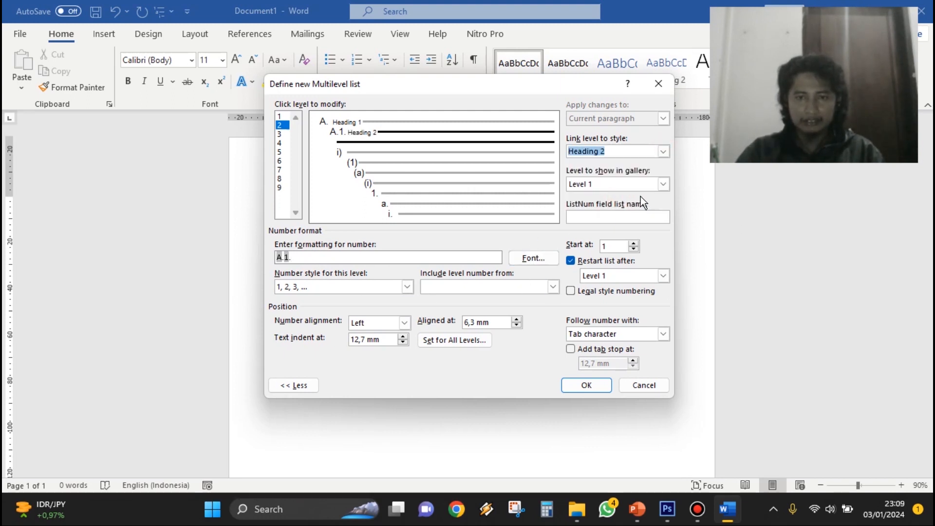
{"action": "left_click", "coordinate": [663, 185]}
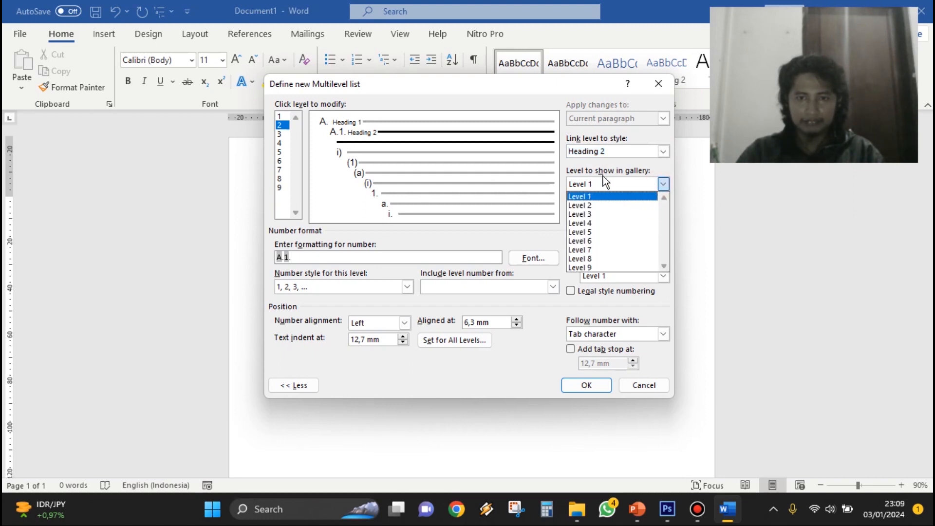
{"action": "left_click", "coordinate": [590, 206]}
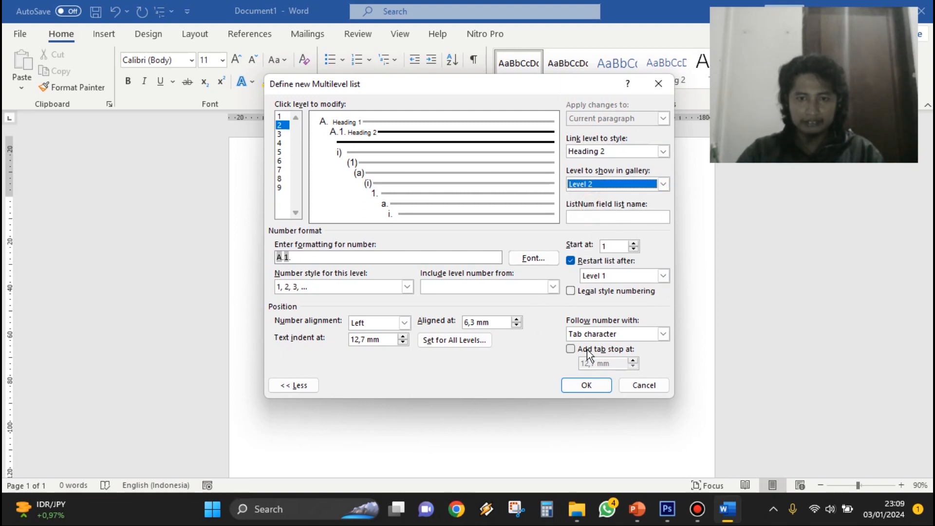
{"action": "left_click", "coordinate": [638, 333]}
{"action": "left_click", "coordinate": [604, 355]}
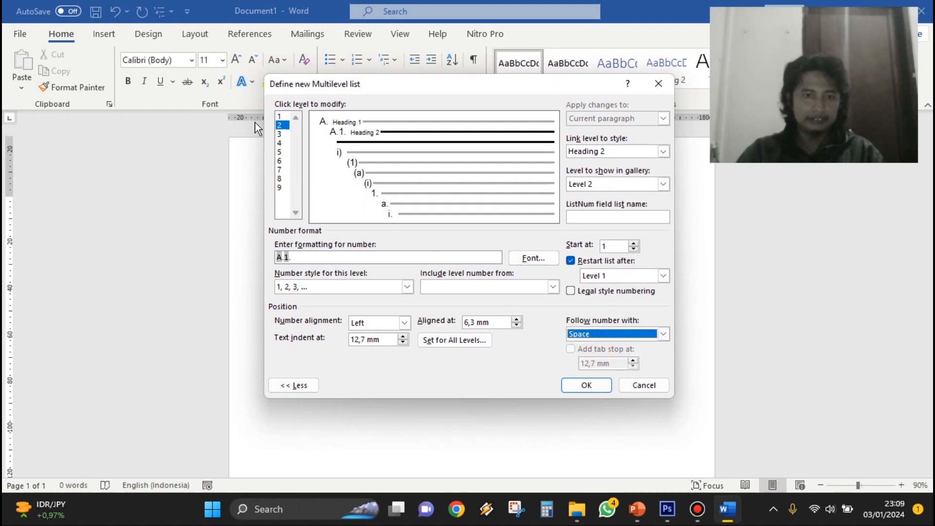
Set level 3's number style to a, b, c and include the level numbers from Level 1 and Level 2.
{"action": "left_click", "coordinate": [281, 134]}
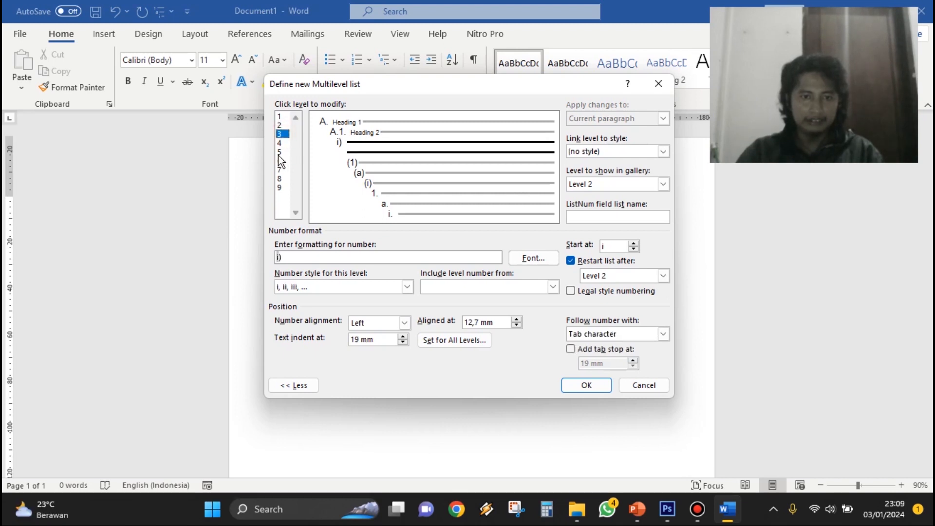
{"action": "left_click", "coordinate": [407, 287]}
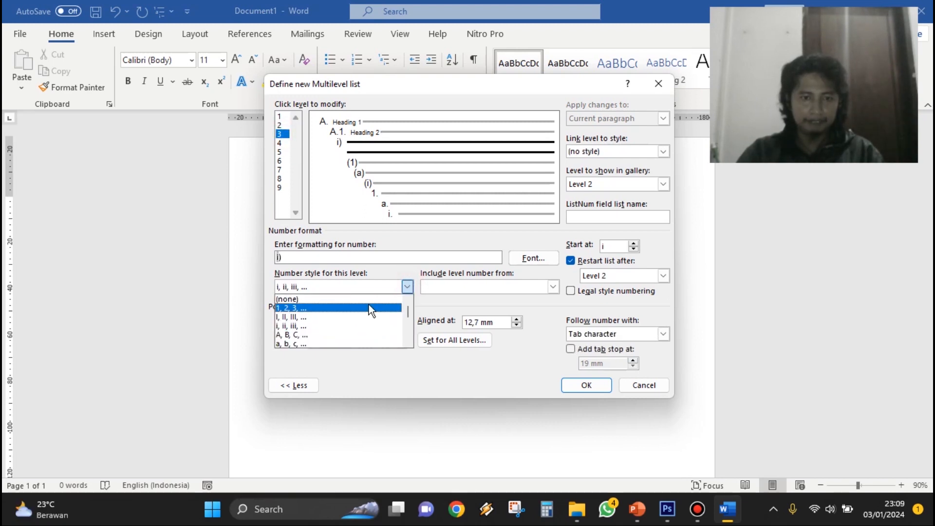
{"action": "left_click", "coordinate": [306, 344]}
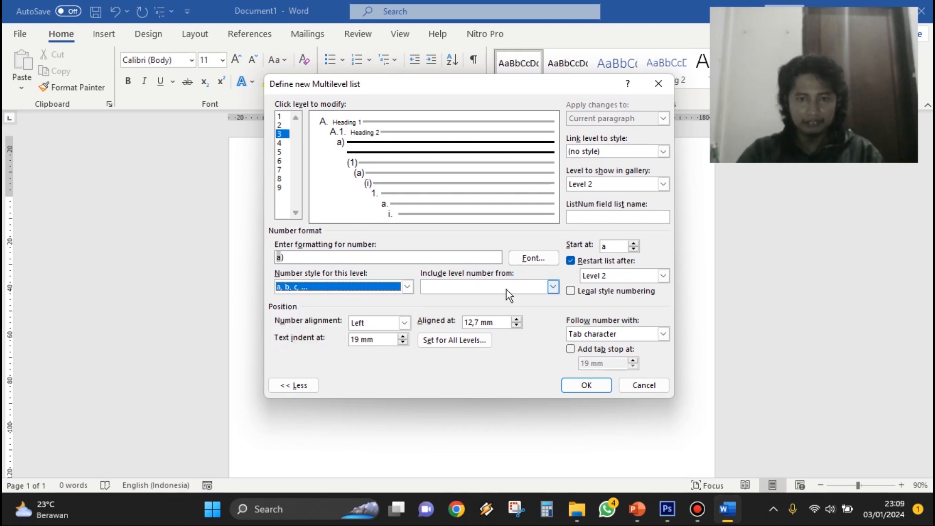
{"action": "left_click", "coordinate": [553, 287]}
{"action": "left_click", "coordinate": [466, 298]}
{"action": "left_click", "coordinate": [481, 287]}
{"action": "left_click", "coordinate": [469, 308]}
Punctuate level 3's number format with periods so it reads "A.1.a.".
{"action": "type", "text": "."}
{"action": "key", "text": "Right"}
{"action": "type", "text": "."}
{"action": "key", "text": "Right"}
{"action": "key", "text": "Right"}
{"action": "key", "text": "BackSpace"}
{"action": "type", "text": "."}
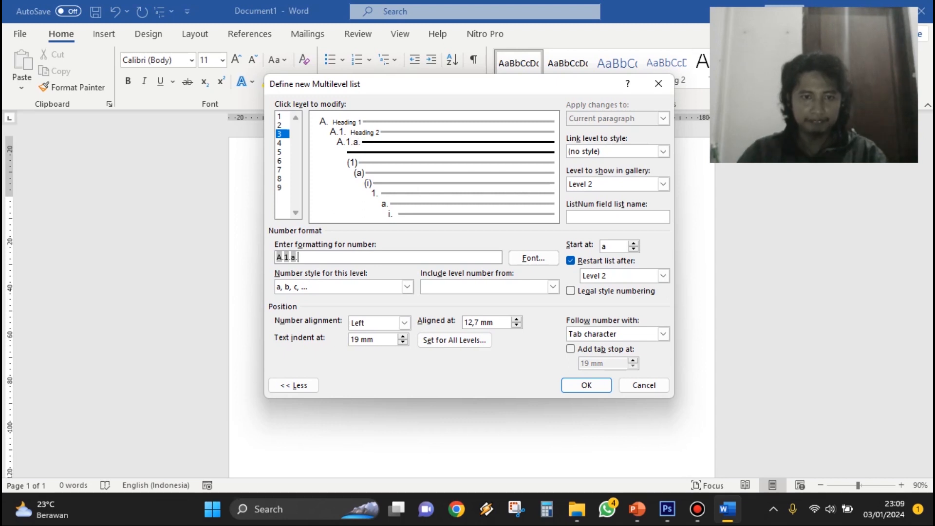
Configure level 3 with the Heading 3 style link, gallery level 3 and a space after the number, and apply the list definition.
{"action": "left_click", "coordinate": [663, 151]}
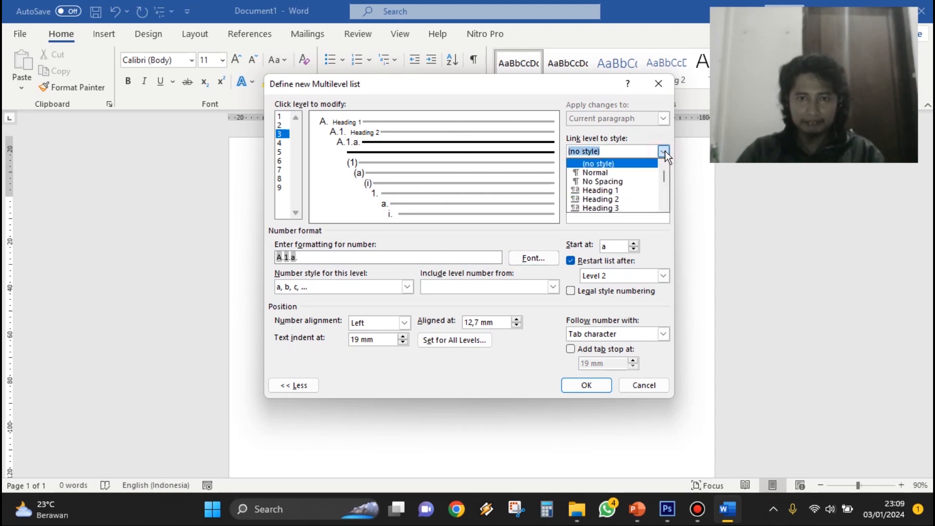
{"action": "left_click", "coordinate": [612, 207]}
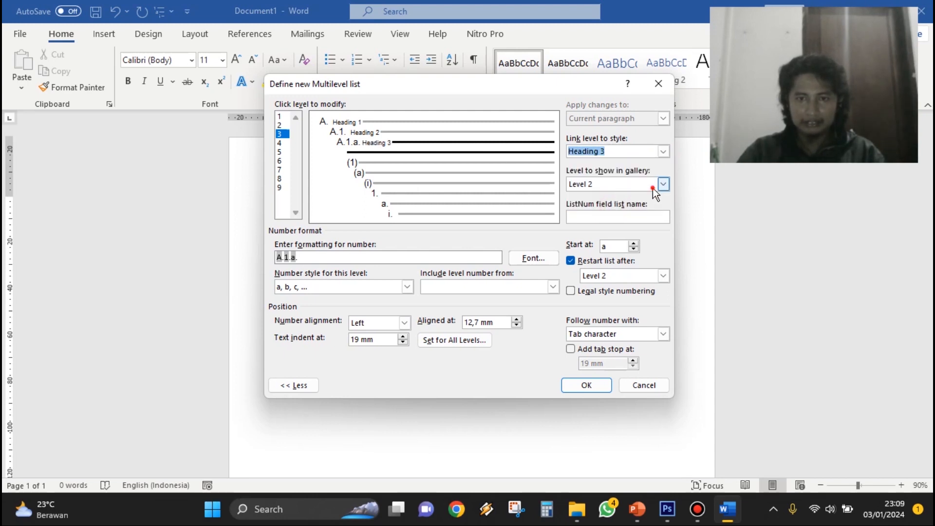
{"action": "left_click", "coordinate": [661, 184]}
{"action": "left_click", "coordinate": [609, 214]}
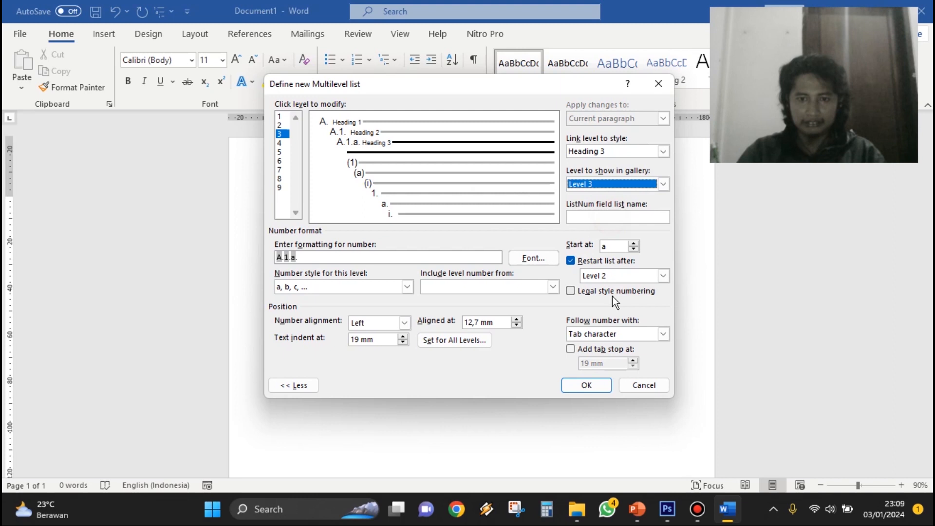
{"action": "left_click", "coordinate": [618, 334]}
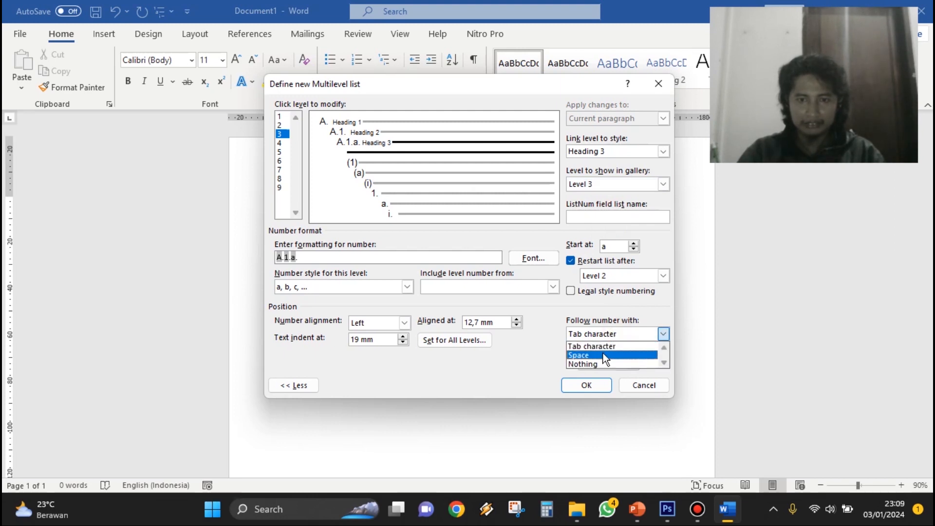
{"action": "left_click", "coordinate": [586, 356]}
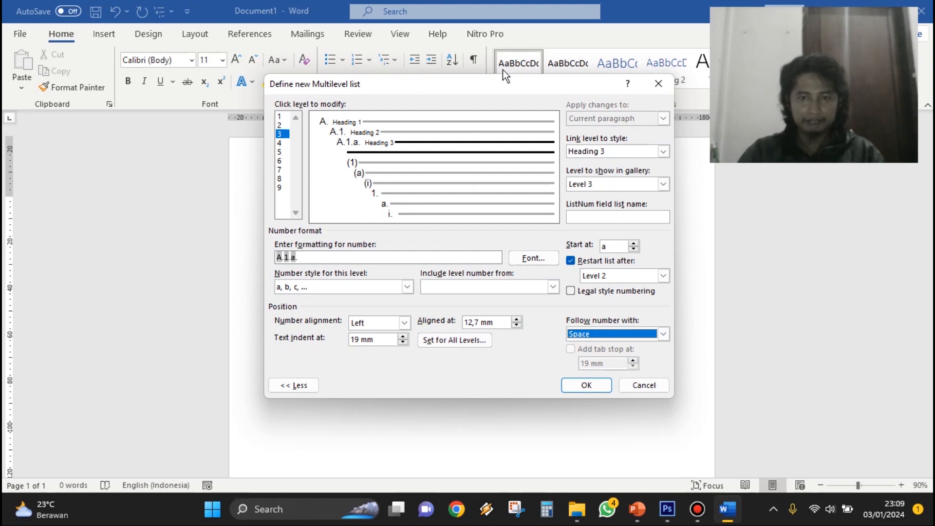
{"action": "left_click", "coordinate": [585, 385]}
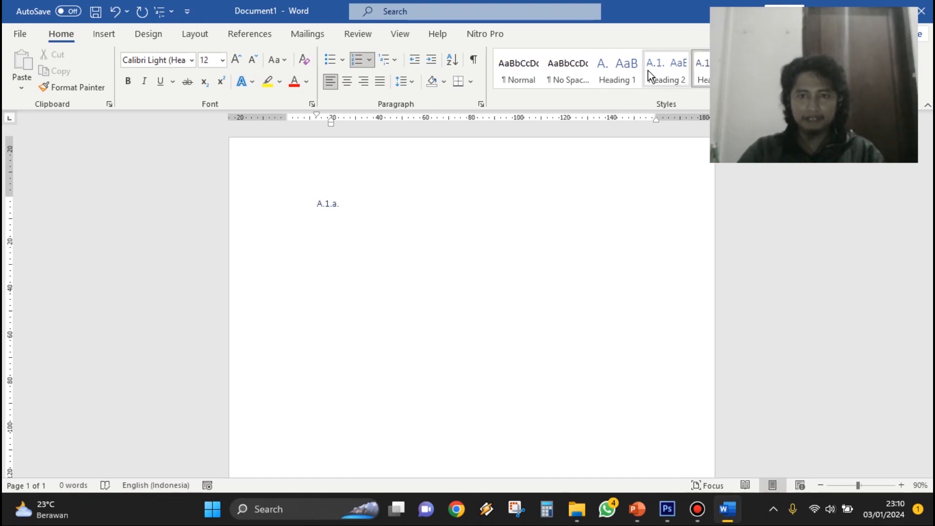
Modify the Heading 1 style to use the Arial font at size 12.
{"action": "right_click", "coordinate": [612, 71]}
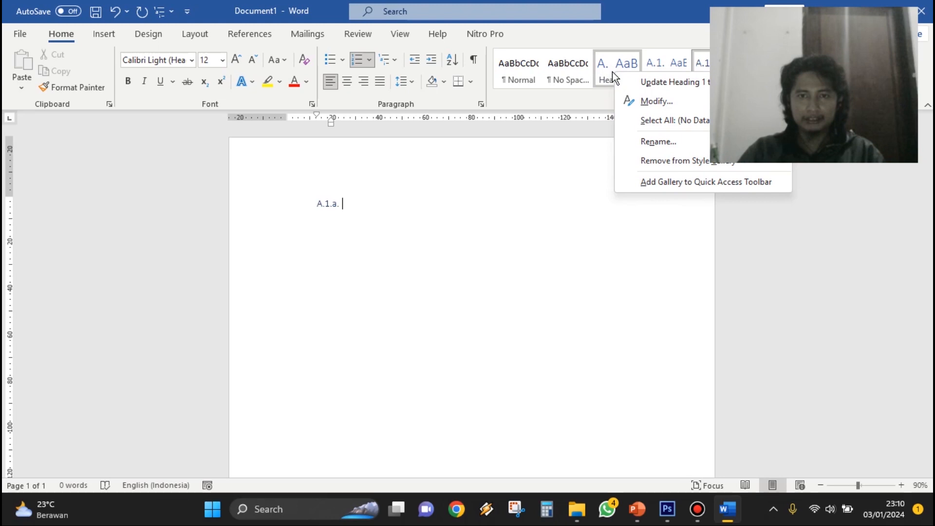
{"action": "right_click", "coordinate": [605, 61]}
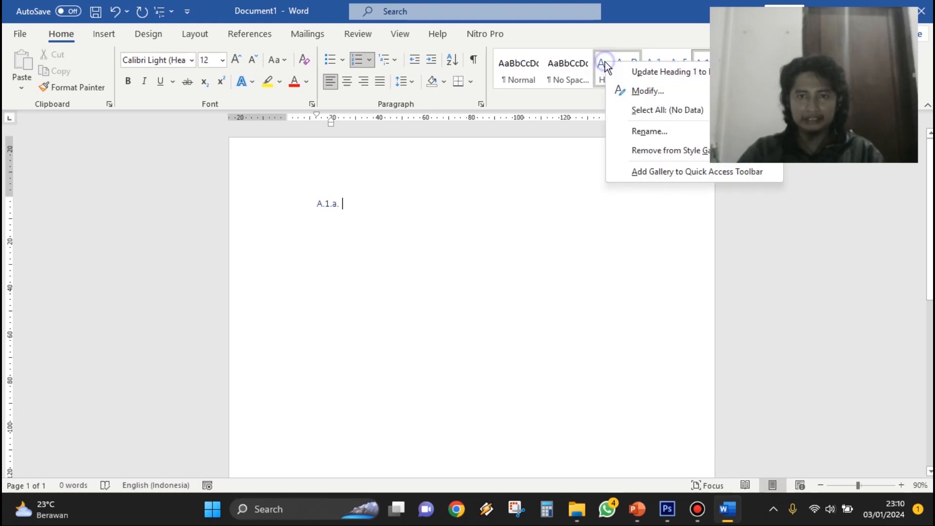
{"action": "left_click", "coordinate": [635, 92]}
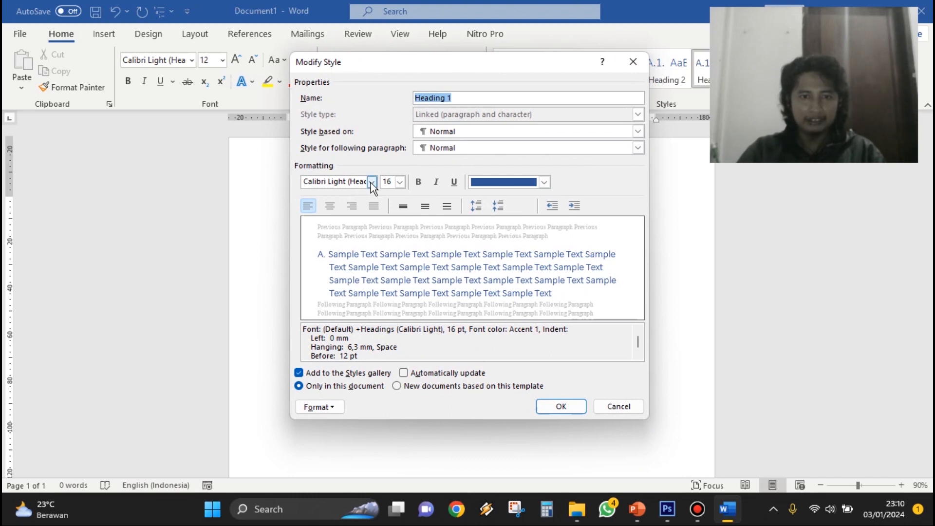
{"action": "left_click", "coordinate": [371, 181]}
{"action": "left_click", "coordinate": [338, 225]}
{"action": "left_click", "coordinate": [399, 181]}
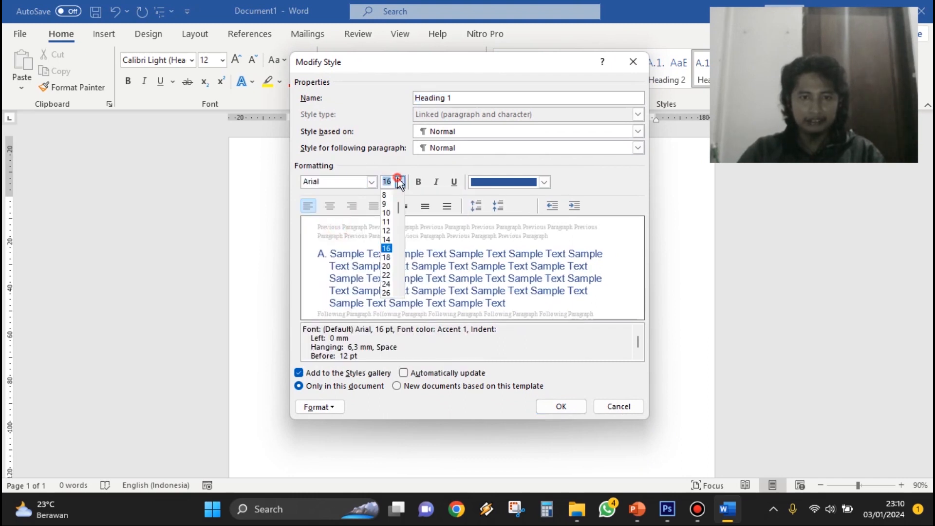
{"action": "left_click", "coordinate": [389, 231]}
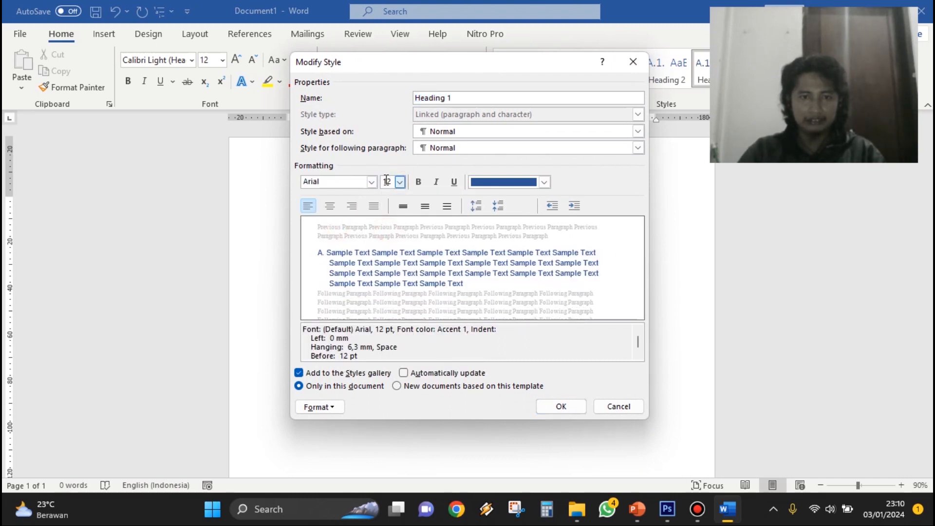
Make the Heading 1 style bold with the Automatic font color and apply the style changes.
{"action": "left_click", "coordinate": [418, 182]}
{"action": "left_click", "coordinate": [511, 184]}
{"action": "left_click", "coordinate": [501, 196]}
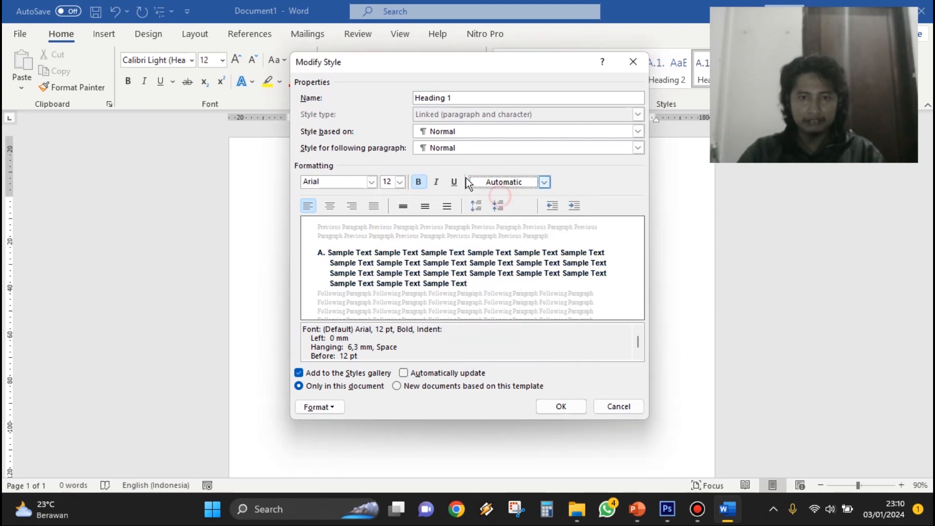
{"action": "left_click", "coordinate": [560, 407]}
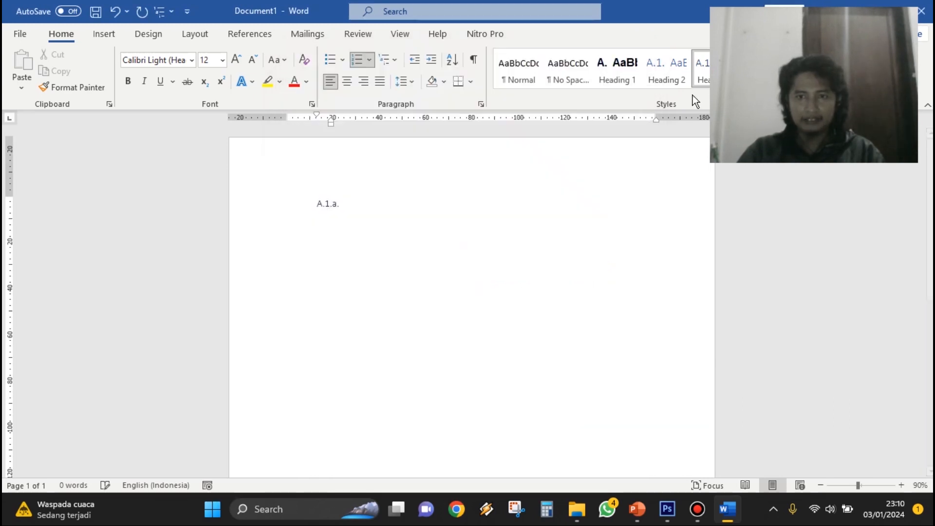
Modify the Heading 2 style to use Arial at size 11 with the Automatic font color.
{"action": "right_click", "coordinate": [666, 83]}
{"action": "left_click", "coordinate": [679, 101]}
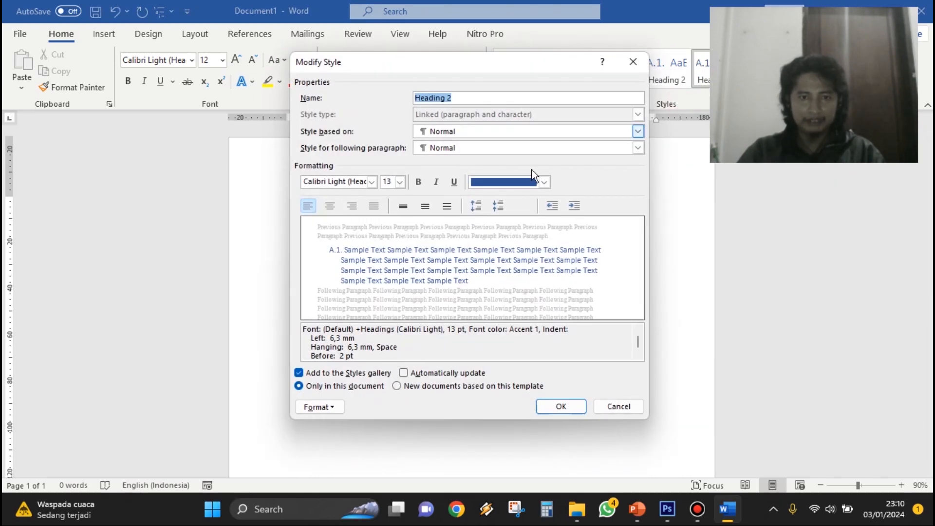
{"action": "left_click", "coordinate": [371, 183]}
{"action": "left_click", "coordinate": [350, 225]}
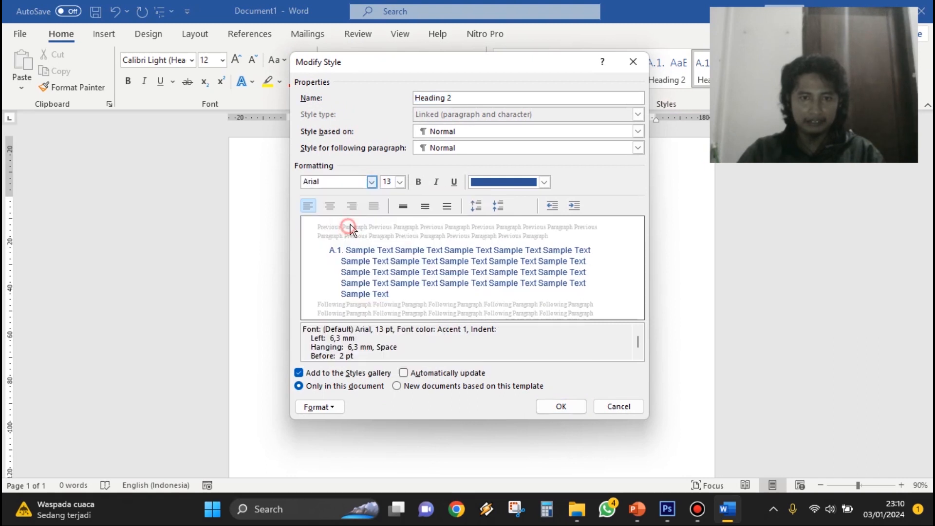
{"action": "left_click", "coordinate": [399, 182]}
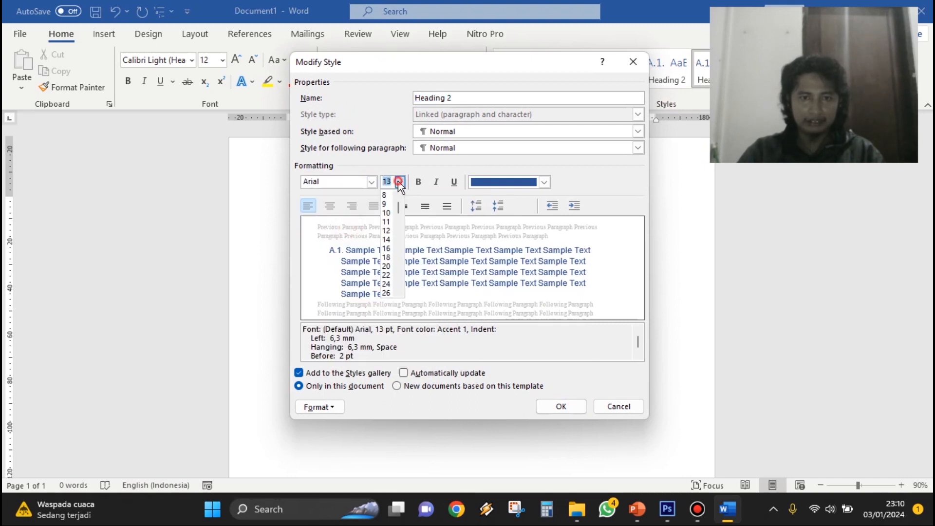
{"action": "left_click", "coordinate": [388, 222]}
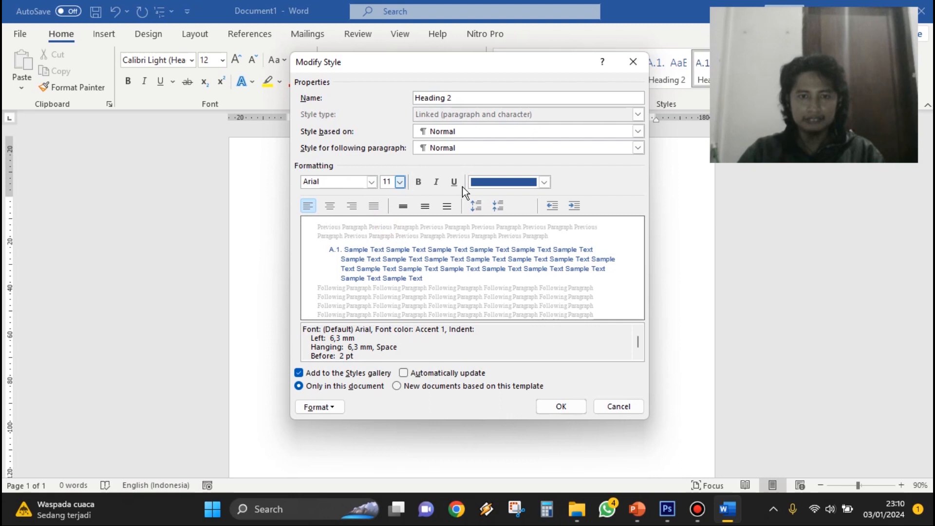
{"action": "left_click", "coordinate": [501, 182]}
{"action": "left_click", "coordinate": [492, 196]}
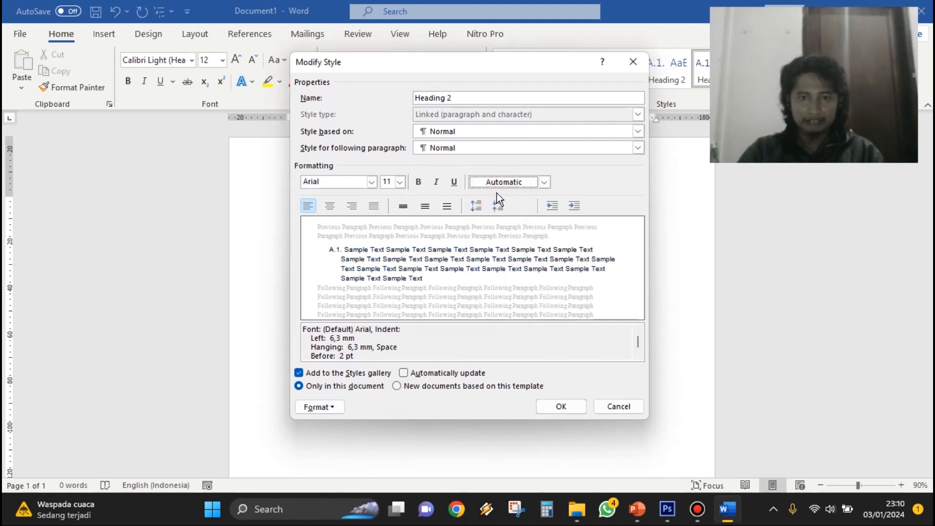
{"action": "left_click", "coordinate": [558, 407]}
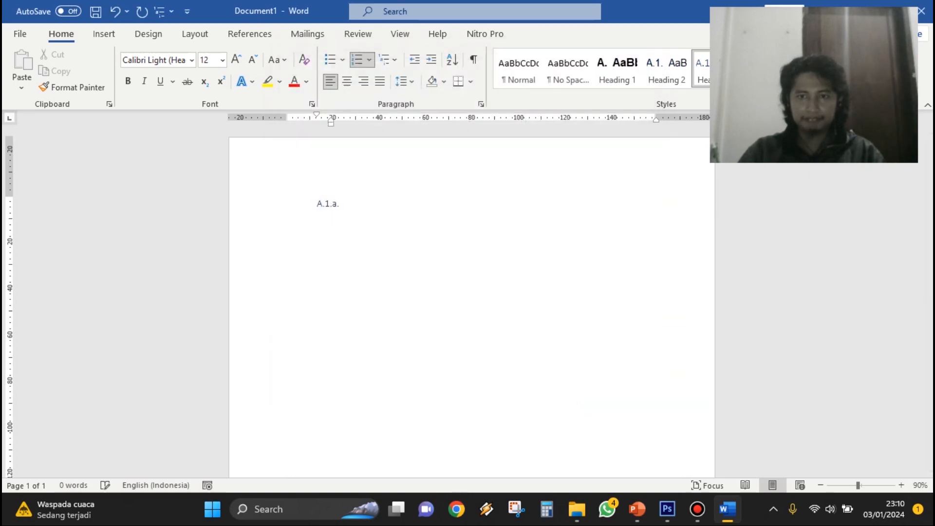
Modify the Heading 3 style to use Arial at size 11 with the Automatic font color.
{"action": "right_click", "coordinate": [722, 74]}
{"action": "left_click", "coordinate": [763, 105]}
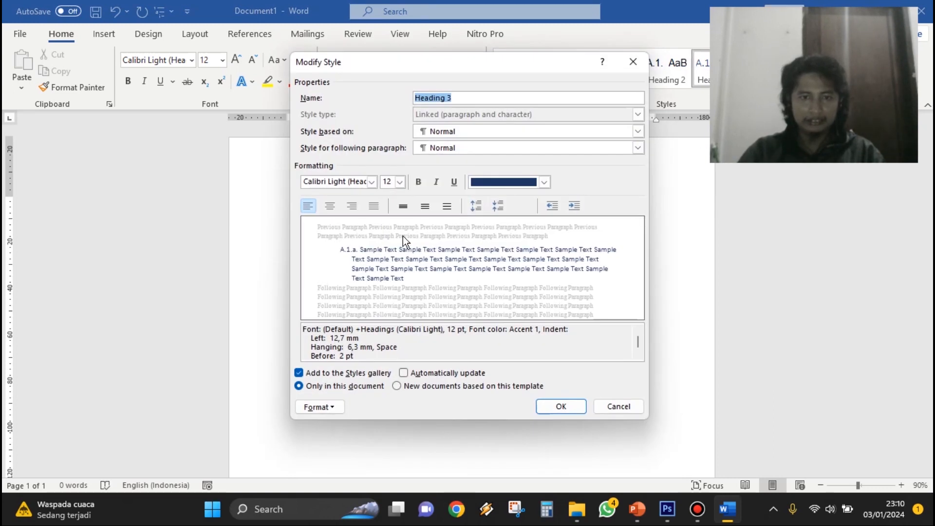
{"action": "left_click", "coordinate": [372, 182]}
{"action": "left_click", "coordinate": [334, 227]}
{"action": "left_click", "coordinate": [399, 182]}
{"action": "left_click", "coordinate": [386, 222]}
{"action": "left_click", "coordinate": [544, 182]}
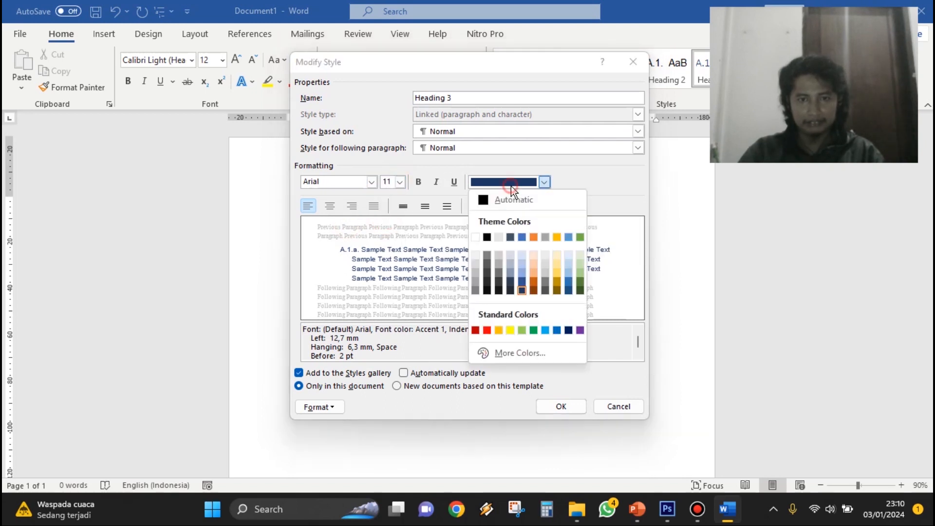
{"action": "left_click", "coordinate": [501, 198]}
{"action": "left_click", "coordinate": [567, 405]}
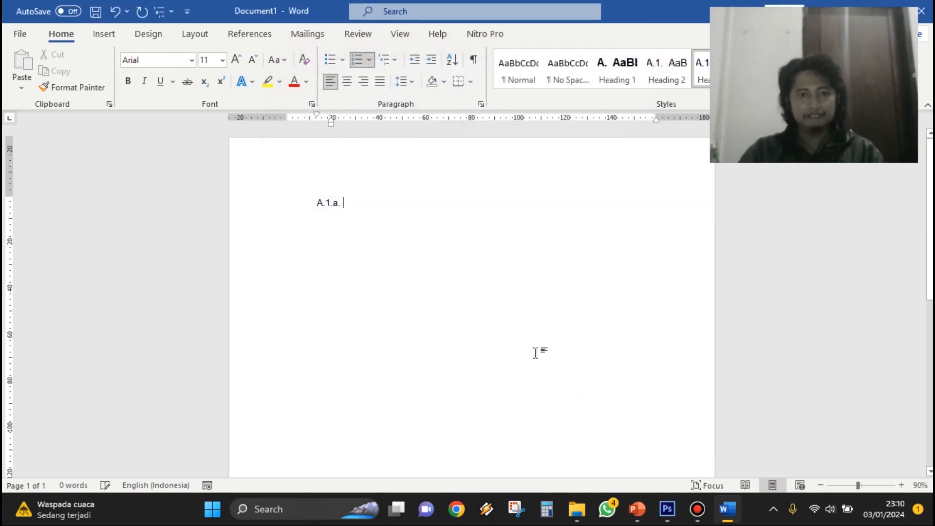
Remove the numbering and indent from the empty first line and insert a blank page.
{"action": "key", "text": "BackSpace"}
{"action": "key", "text": "BackSpace"}
{"action": "key", "text": "BackSpace"}
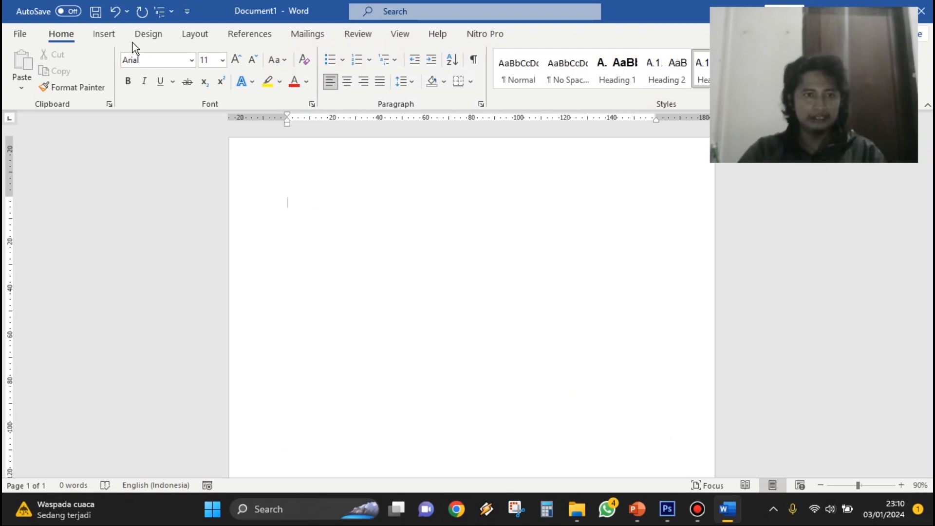
{"action": "left_click", "coordinate": [104, 35]}
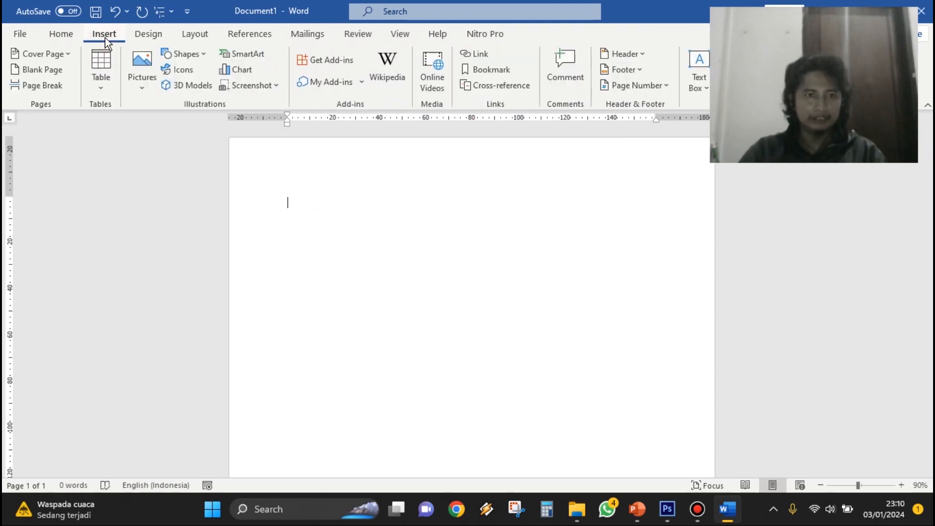
{"action": "left_click", "coordinate": [39, 71]}
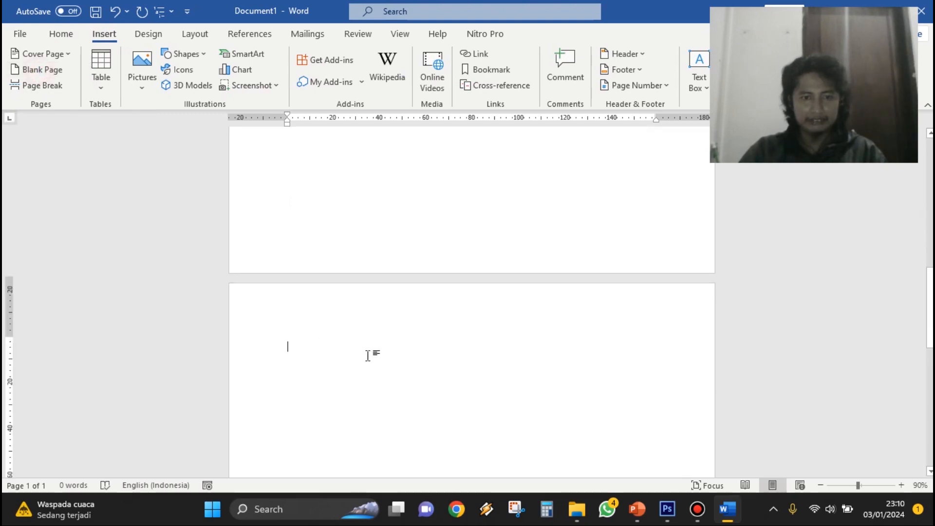
Write "Pendahuluan" on the second page and format it with the Heading 1 style, without a trailing space.
{"action": "scroll", "coordinate": [368, 356], "scroll_direction": "down", "scroll_amount": 3}
{"action": "scroll", "coordinate": [351, 292], "scroll_direction": "up", "scroll_amount": 1}
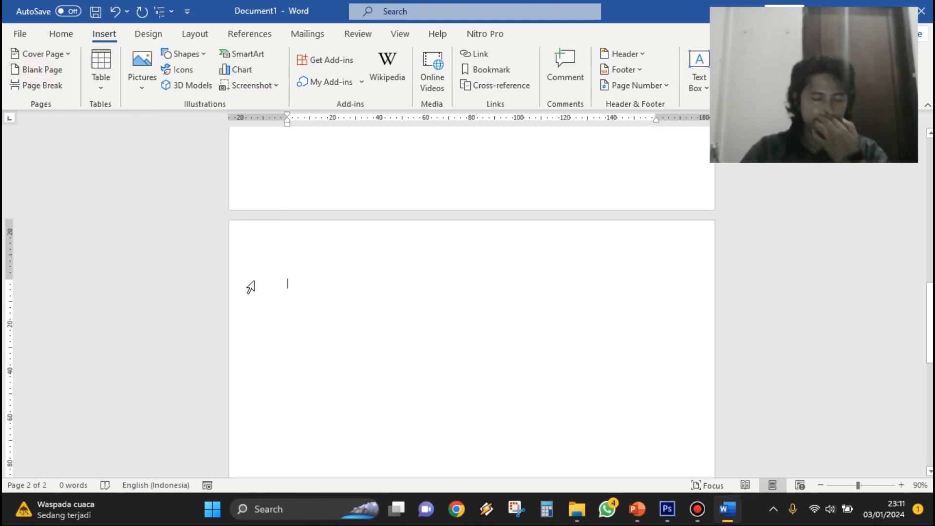
{"action": "scroll", "coordinate": [328, 318], "scroll_direction": "down", "scroll_amount": 2}
{"action": "scroll", "coordinate": [338, 305], "scroll_direction": "up", "scroll_amount": 2}
{"action": "scroll", "coordinate": [339, 306], "scroll_direction": "down", "scroll_amount": 1}
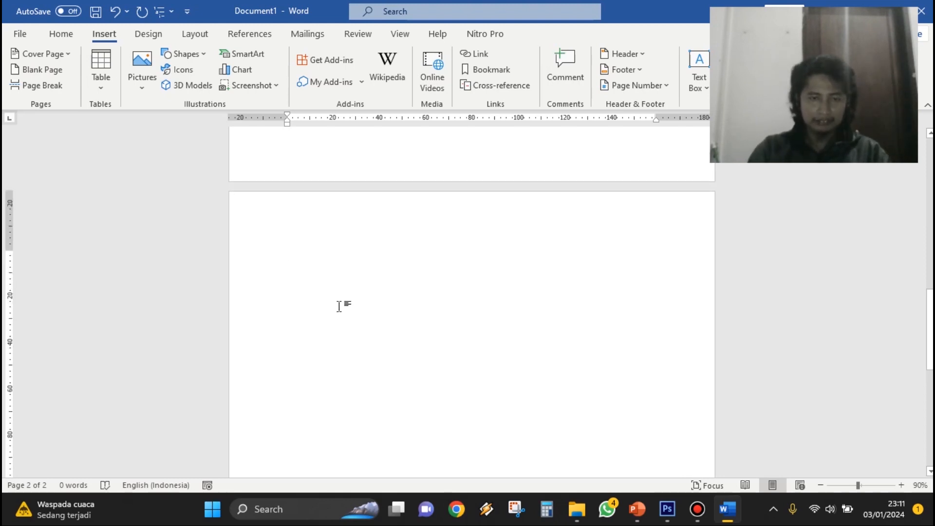
{"action": "type", "text": "pendahuluan"}
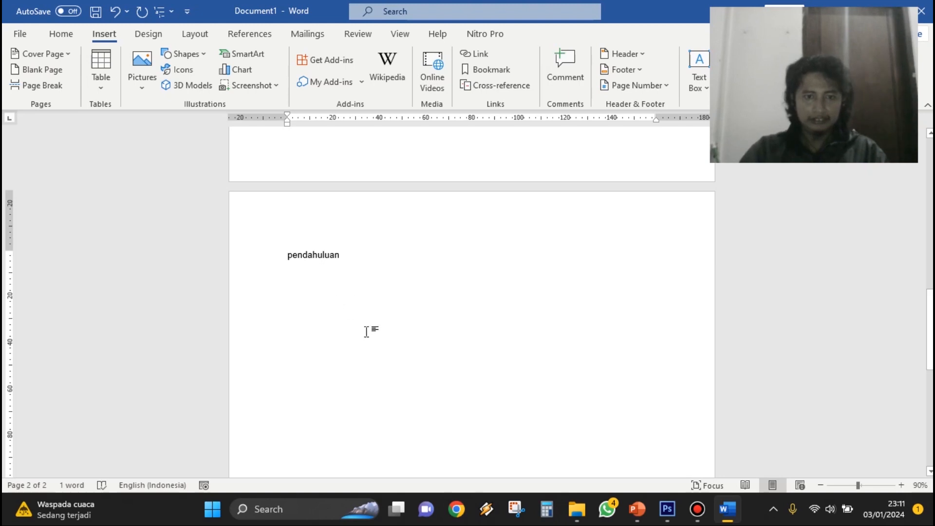
{"action": "left_click", "coordinate": [270, 257]}
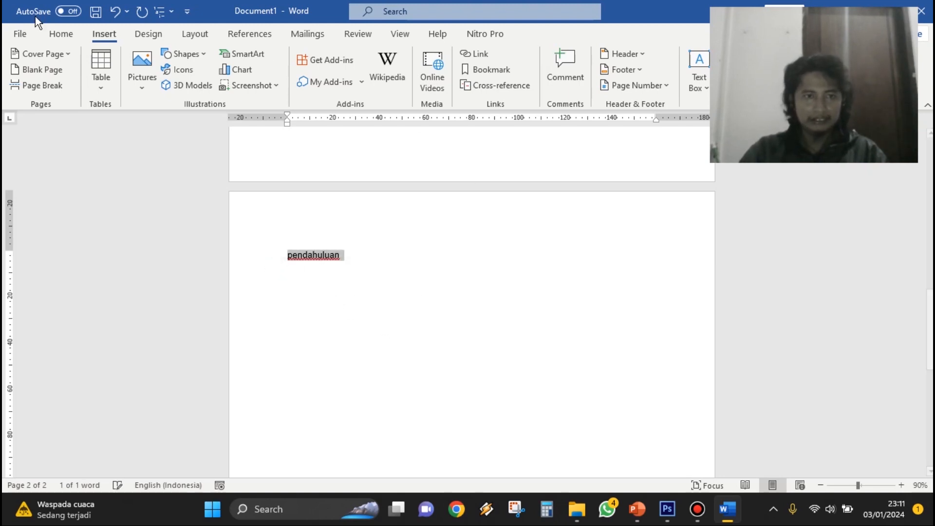
{"action": "left_click", "coordinate": [61, 34]}
{"action": "left_click", "coordinate": [466, 229]}
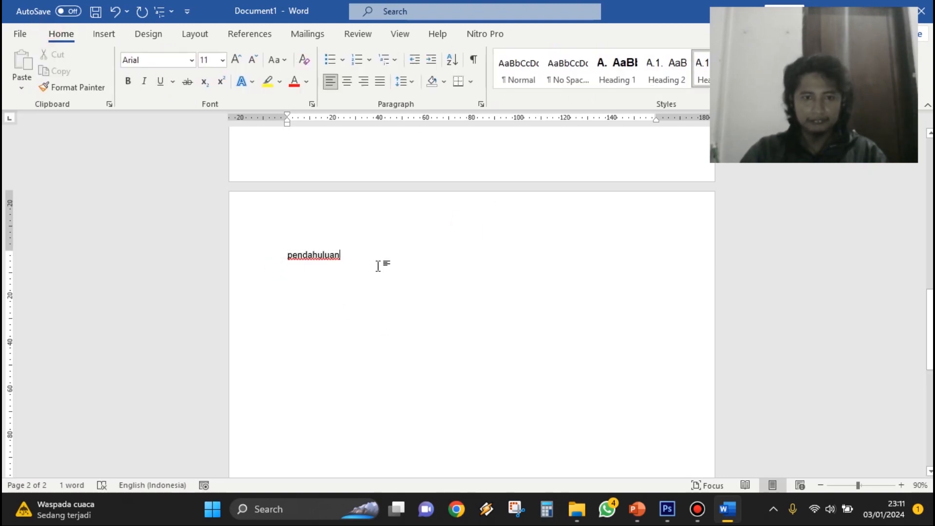
{"action": "left_click", "coordinate": [611, 64]}
{"action": "left_click", "coordinate": [415, 269]}
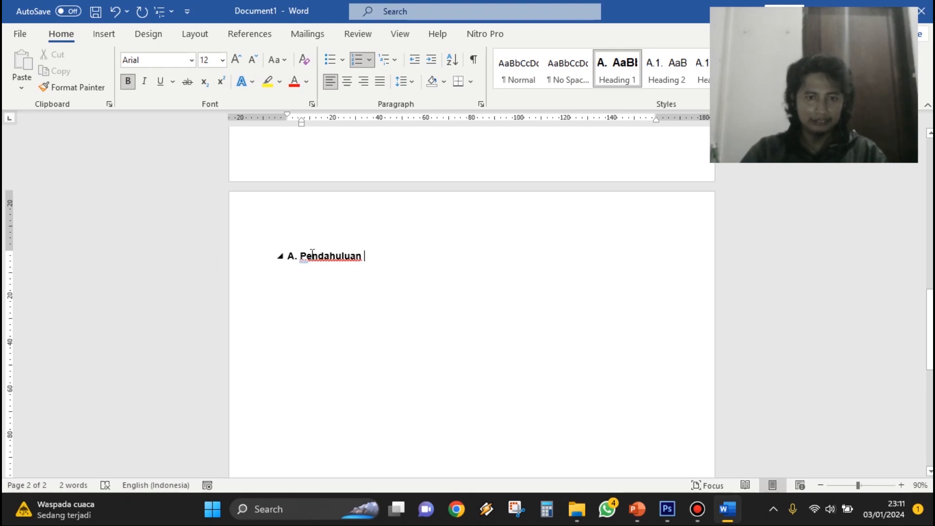
{"action": "left_click", "coordinate": [412, 262]}
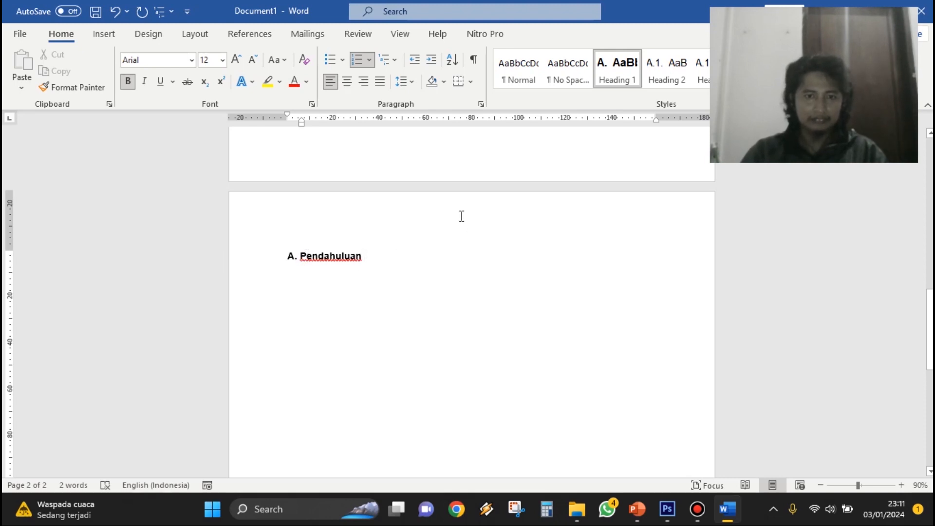
{"action": "key", "text": "BackSpace"}
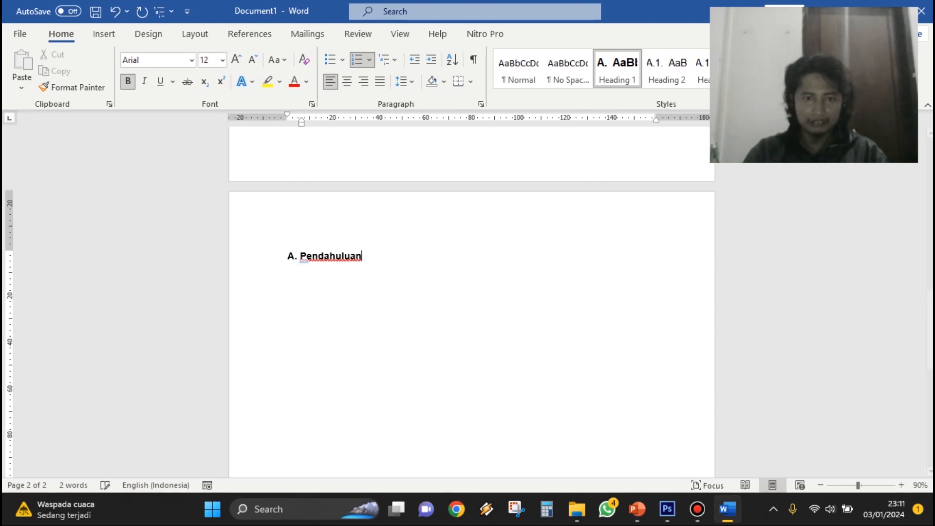
Add five "Apa" lines below the Pendahuluan heading and format them with the Heading 2 style.
{"action": "key", "text": "Return"}
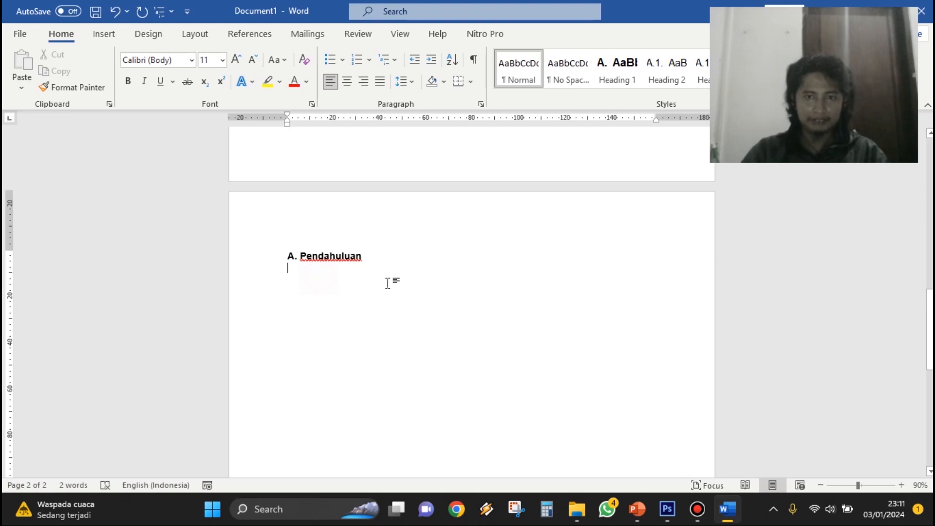
{"action": "type", "text": "apa"}
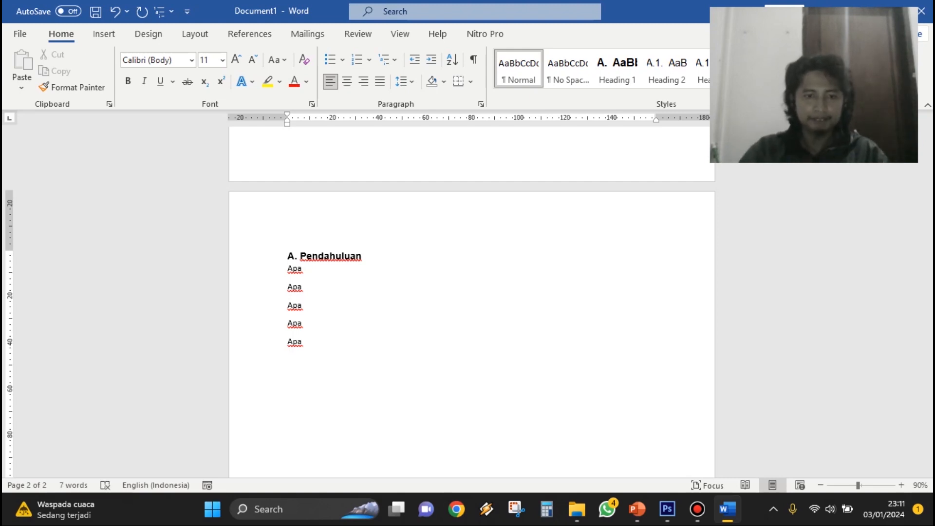
{"action": "left_click_drag", "start_coordinate": [253, 269], "coordinate": [253, 357]}
{"action": "left_click", "coordinate": [668, 67]}
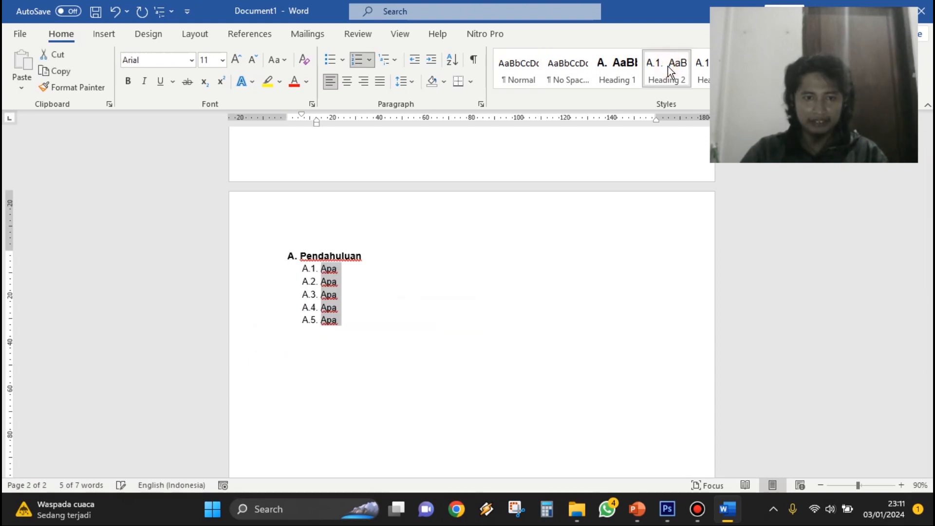
{"action": "left_click", "coordinate": [471, 318]}
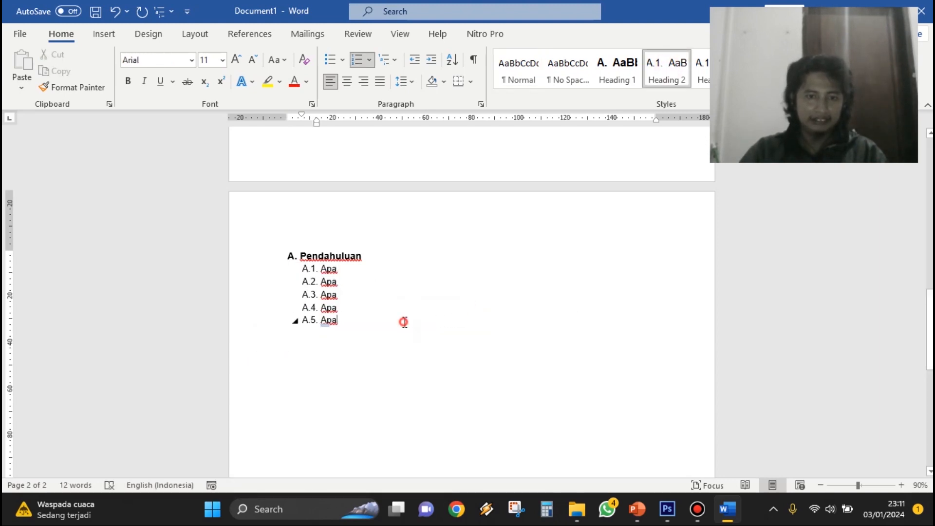
Add three "Apa" lines directly below item A.3., leaving no empty line after them.
{"action": "left_click", "coordinate": [366, 297]}
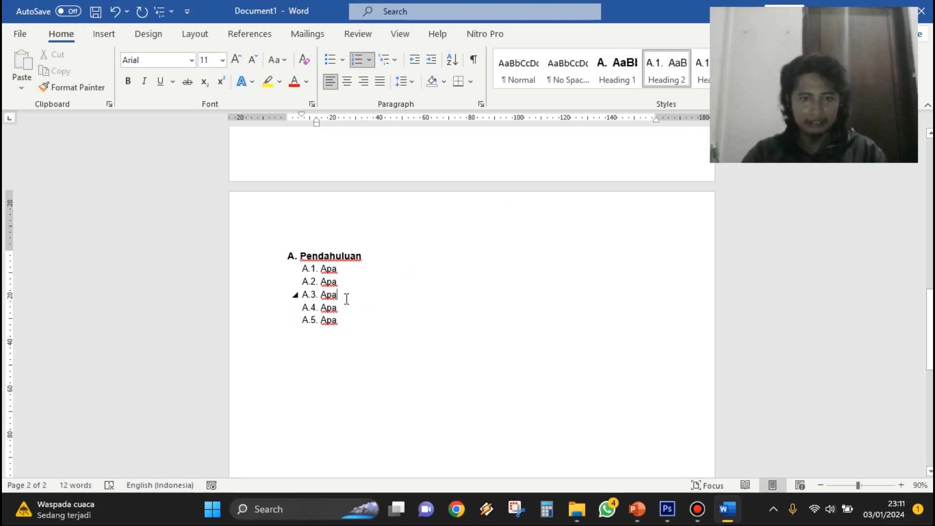
{"action": "key", "text": "Return"}
{"action": "type", "text": "apa"}
{"action": "key", "text": "Return"}
{"action": "type", "text": "apa"}
{"action": "key", "text": "Return"}
{"action": "type", "text": "apa"}
{"action": "key", "text": "Return"}
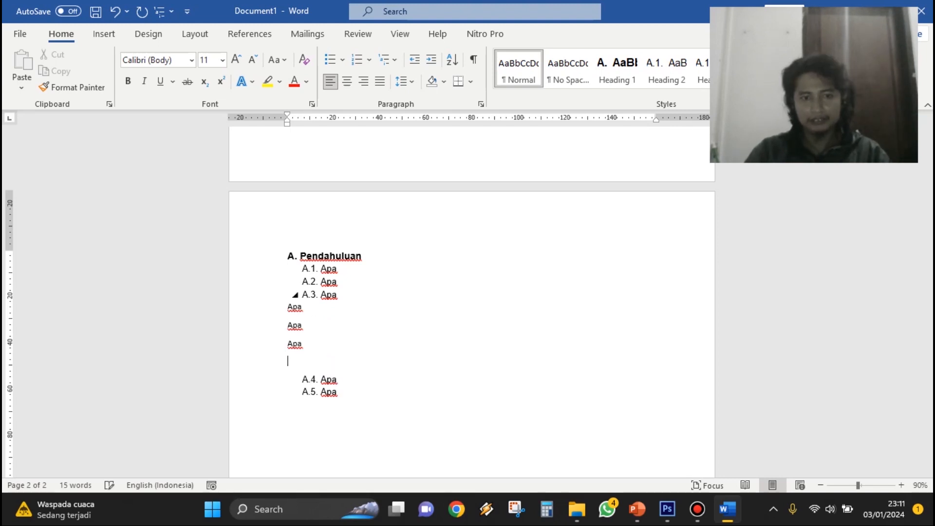
{"action": "key", "text": "BackSpace"}
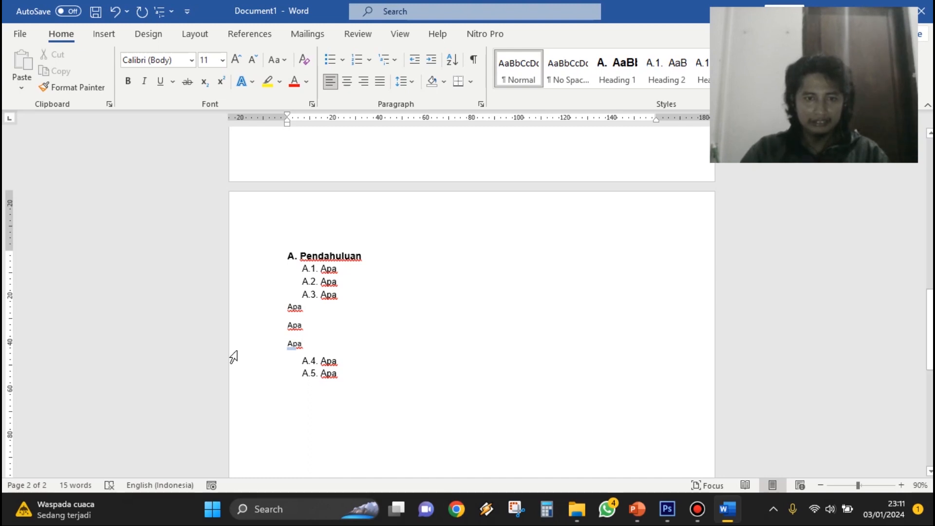
Apply the Heading 3 style to the three unnumbered "Apa" lines below item A.3.
{"action": "left_click_drag", "start_coordinate": [257, 307], "coordinate": [265, 347]}
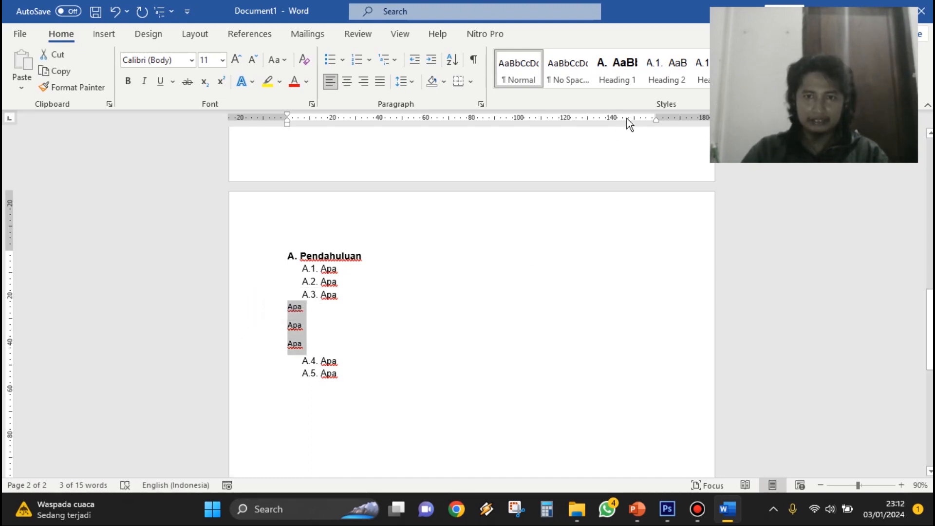
{"action": "left_click", "coordinate": [716, 70]}
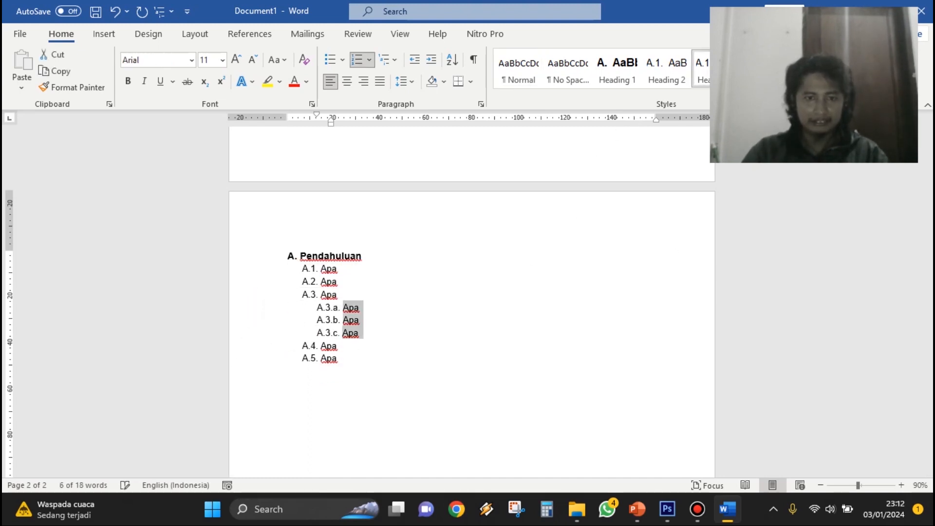
{"action": "left_click", "coordinate": [637, 311]}
{"action": "scroll", "coordinate": [404, 376], "scroll_direction": "down", "scroll_amount": 1}
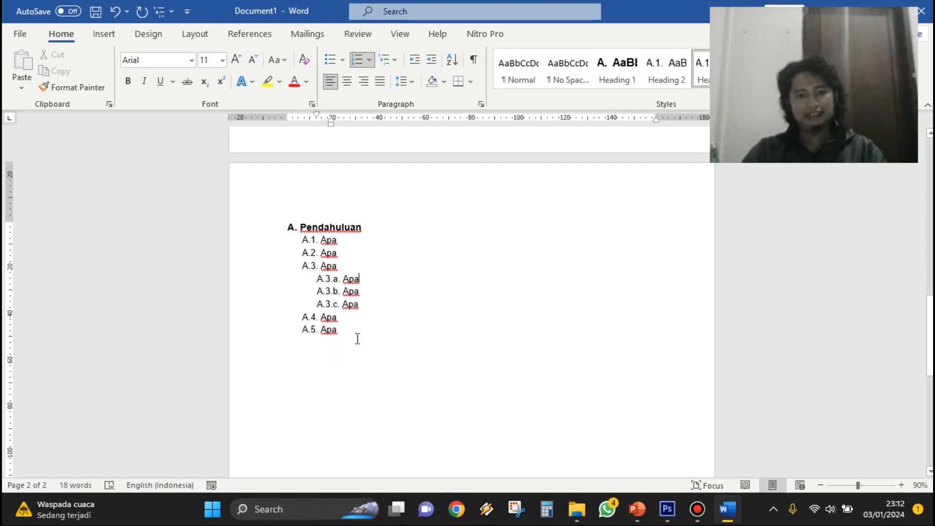
Insert a page break after item A.5. to start a third page.
{"action": "left_click", "coordinate": [357, 338]}
{"action": "left_click", "coordinate": [366, 332]}
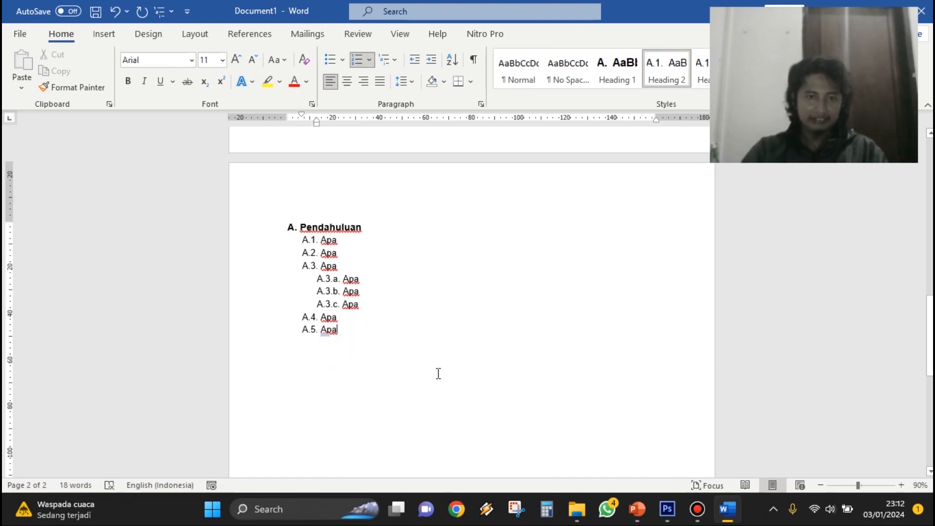
{"action": "scroll", "coordinate": [394, 337], "scroll_direction": "down", "scroll_amount": 3}
{"action": "scroll", "coordinate": [394, 337], "scroll_direction": "up", "scroll_amount": 3}
{"action": "scroll", "coordinate": [505, 302], "scroll_direction": "down", "scroll_amount": 3}
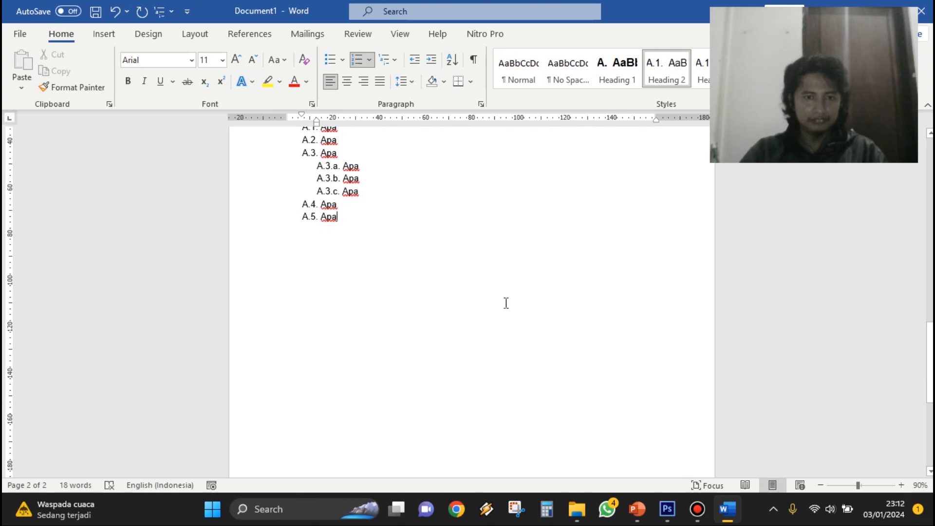
{"action": "scroll", "coordinate": [505, 302], "scroll_direction": "up", "scroll_amount": 3}
{"action": "left_click", "coordinate": [101, 35]}
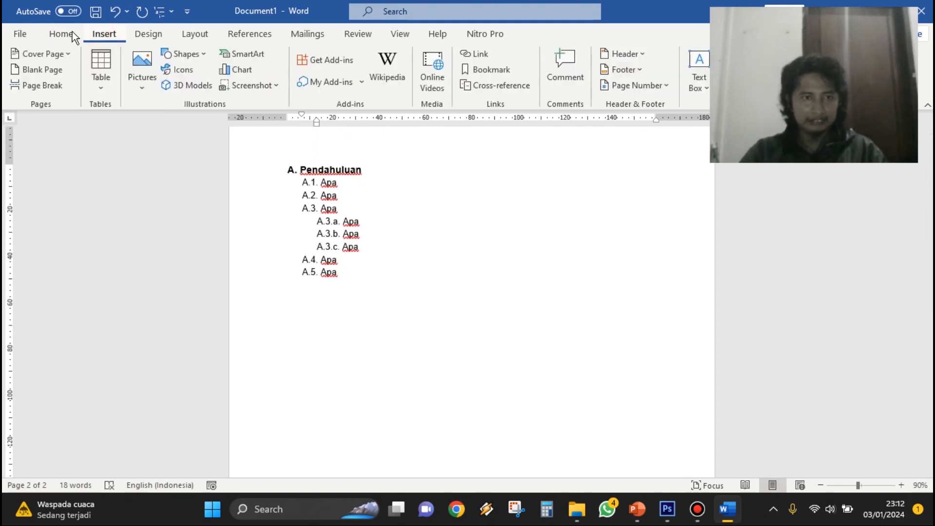
{"action": "left_click", "coordinate": [40, 86]}
{"action": "scroll", "coordinate": [489, 288], "scroll_direction": "up", "scroll_amount": 10}
{"action": "scroll", "coordinate": [479, 293], "scroll_direction": "down", "scroll_amount": 10}
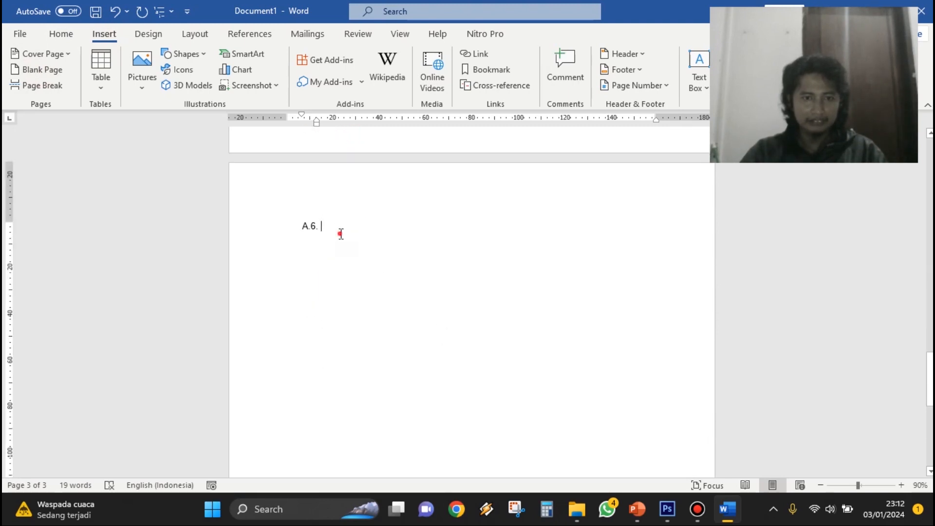
Remove the numbering from the empty line on the third page and write "Latar Belakang" there.
{"action": "key", "text": "BackSpace"}
{"action": "key", "text": "BackSpace"}
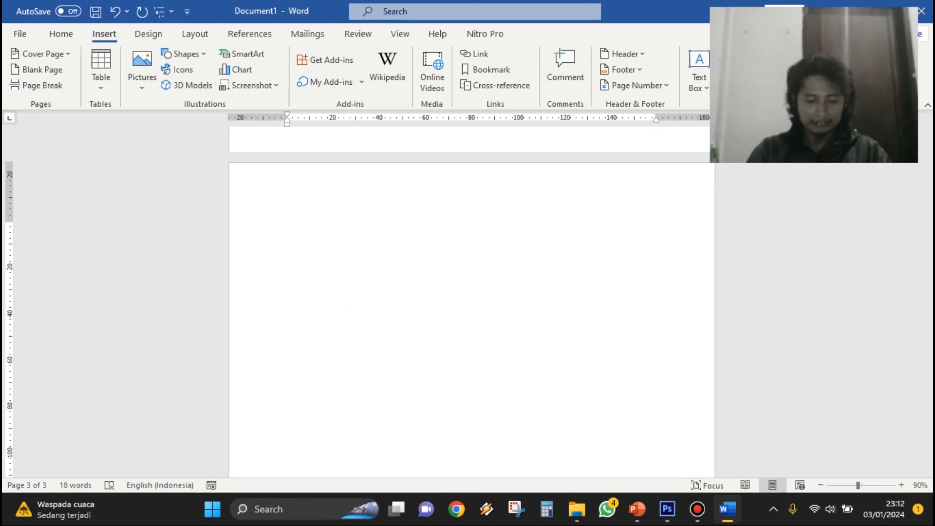
{"action": "type", "text": "Iatar Belakang"}
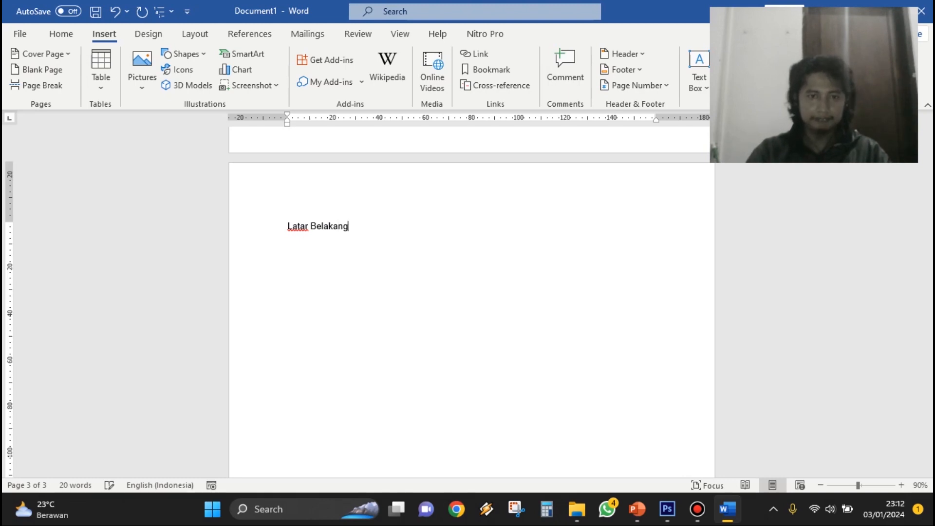
{"action": "left_click", "coordinate": [328, 296]}
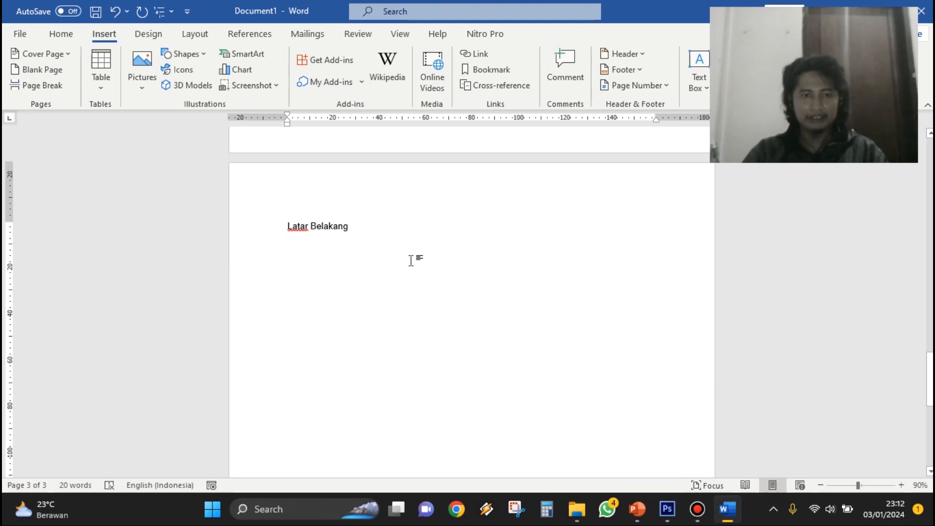
Apply the Heading 1 style to the "Latar Belakang" line.
{"action": "left_click", "coordinate": [256, 230]}
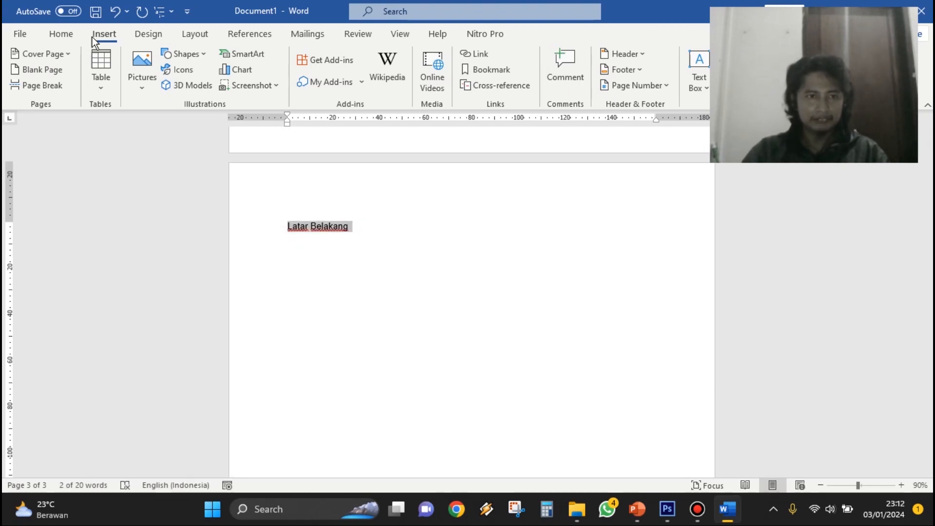
{"action": "left_click", "coordinate": [60, 34]}
{"action": "left_click", "coordinate": [610, 72]}
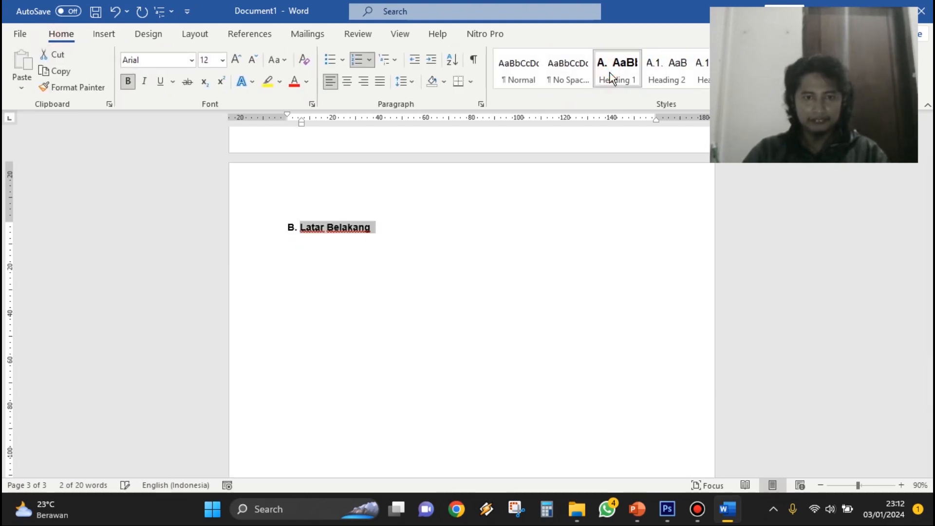
{"action": "left_click", "coordinate": [407, 229]}
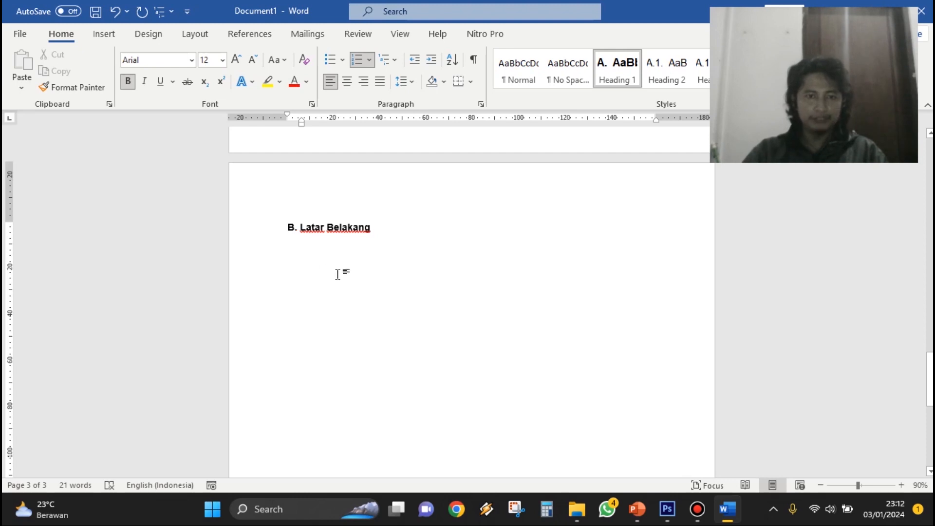
Add five "Apa" lines below the Latar Belakang heading and format them with the Heading 2 style.
{"action": "scroll", "coordinate": [340, 271], "scroll_direction": "up", "scroll_amount": 10}
{"action": "scroll", "coordinate": [298, 225], "scroll_direction": "down", "scroll_amount": 5}
{"action": "scroll", "coordinate": [301, 232], "scroll_direction": "up", "scroll_amount": 4}
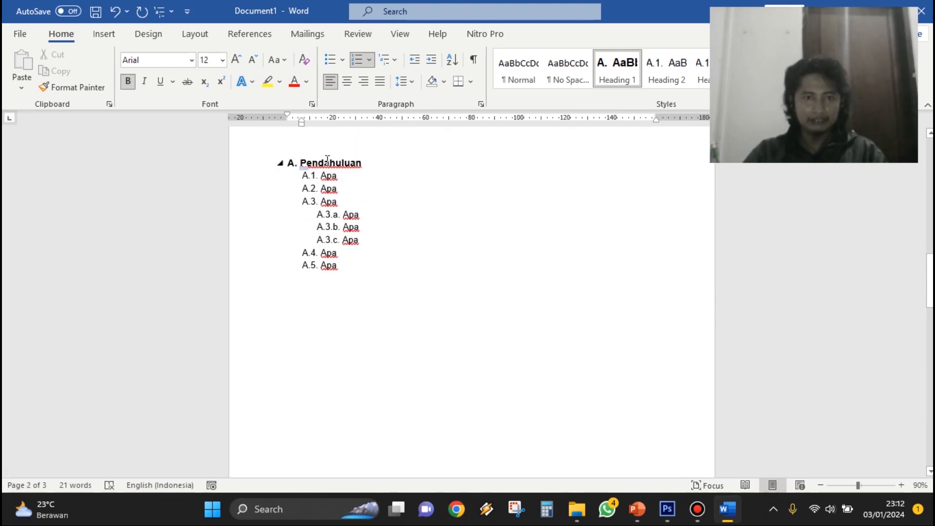
{"action": "scroll", "coordinate": [529, 325], "scroll_direction": "down", "scroll_amount": 10}
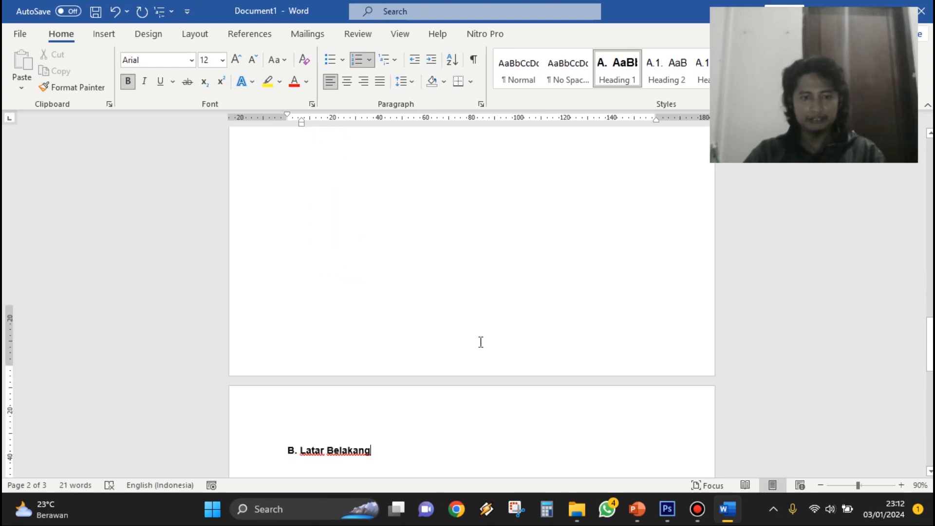
{"action": "left_click", "coordinate": [394, 229]}
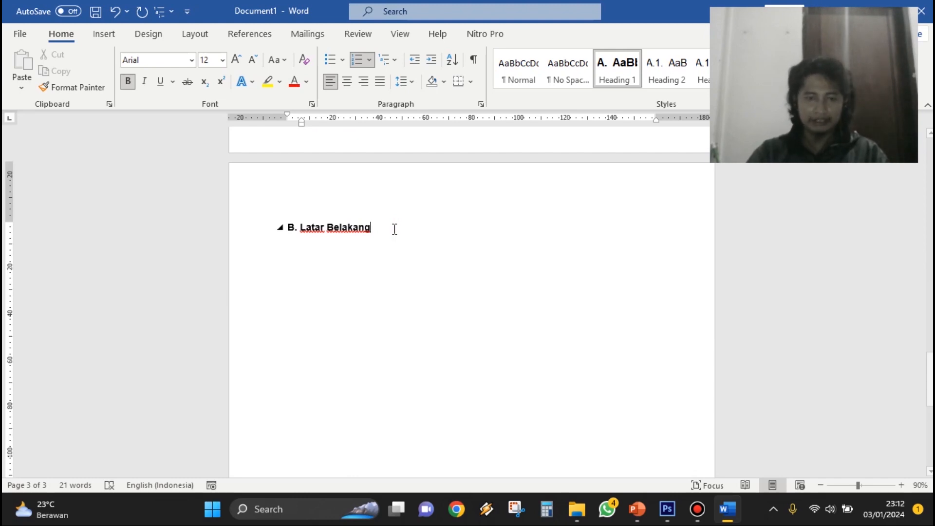
{"action": "key", "text": "Return"}
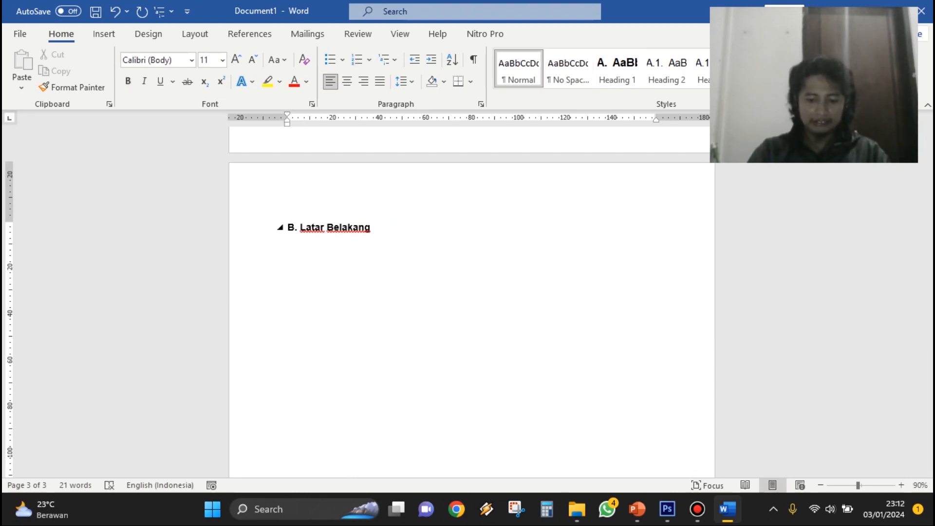
{"action": "type", "text": "apa"}
{"action": "key", "text": "Return"}
{"action": "type", "text": "ap"}
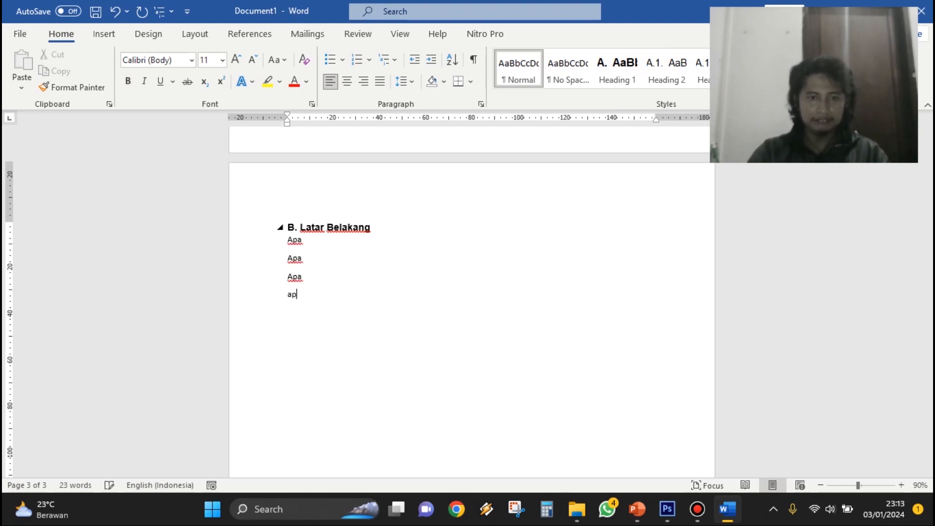
{"action": "left_click_drag", "start_coordinate": [255, 238], "coordinate": [246, 323]}
{"action": "left_click", "coordinate": [668, 68]}
{"action": "left_click", "coordinate": [540, 288]}
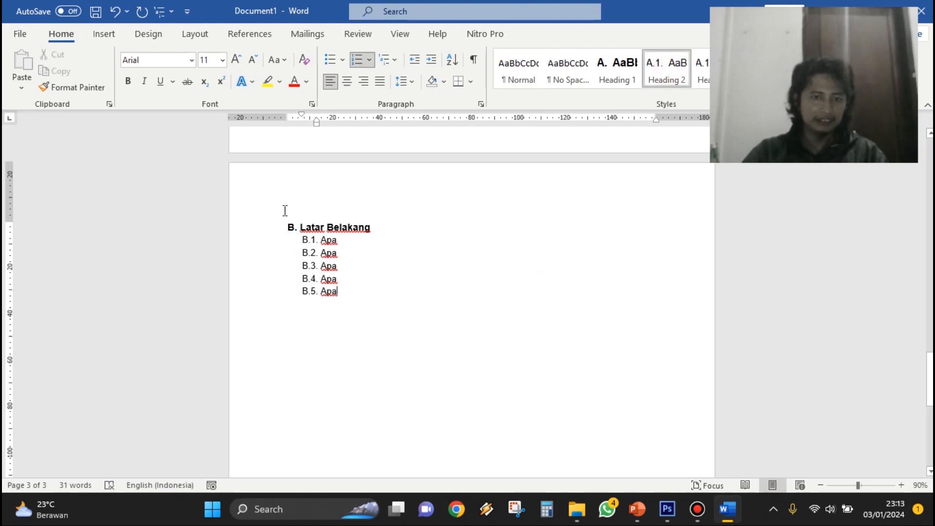
Add five "Apa" lines below item B.5. and format them with the Heading 3 style.
{"action": "scroll", "coordinate": [384, 278], "scroll_direction": "up", "scroll_amount": 10}
{"action": "scroll", "coordinate": [325, 245], "scroll_direction": "down", "scroll_amount": 10}
{"action": "scroll", "coordinate": [325, 209], "scroll_direction": "up", "scroll_amount": 1}
{"action": "left_click", "coordinate": [254, 200]}
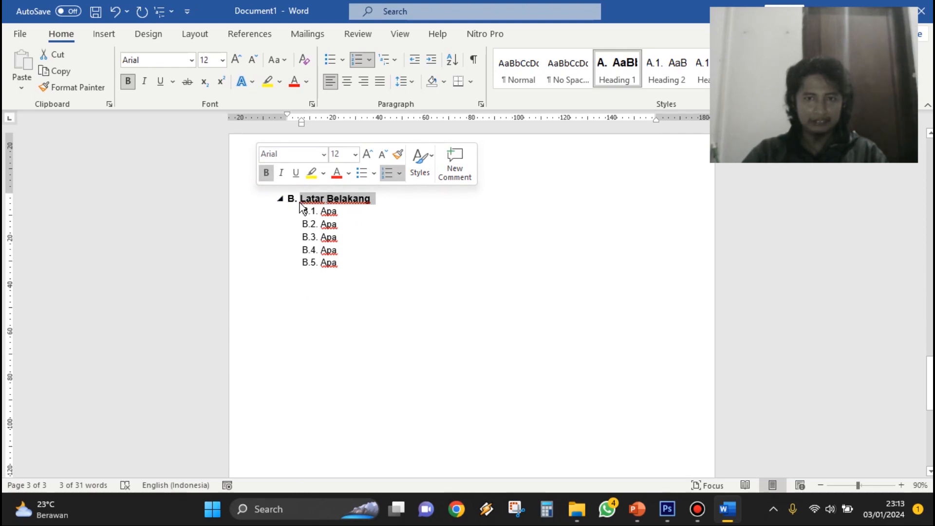
{"action": "left_click", "coordinate": [378, 258]}
{"action": "left_click", "coordinate": [369, 261]}
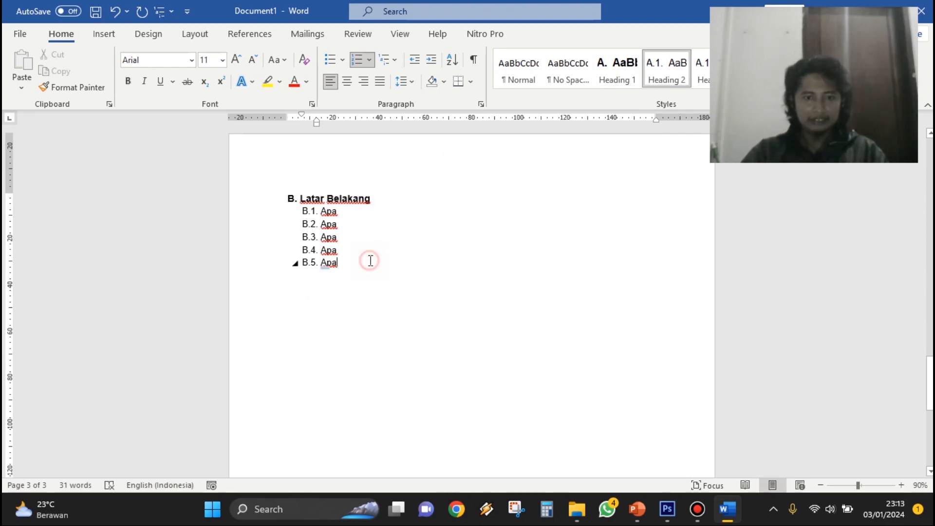
{"action": "key", "text": "Return"}
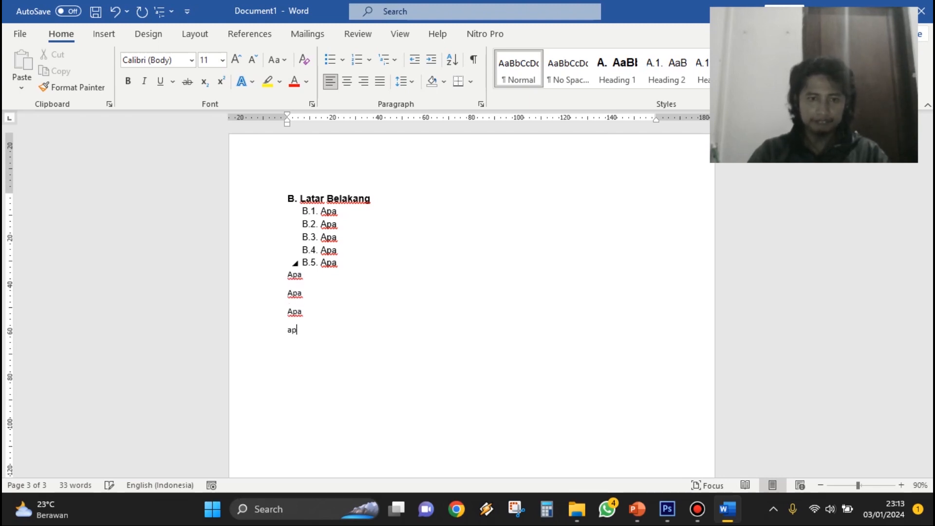
{"action": "key", "text": "Return"}
{"action": "left_click_drag", "start_coordinate": [273, 279], "coordinate": [252, 349]}
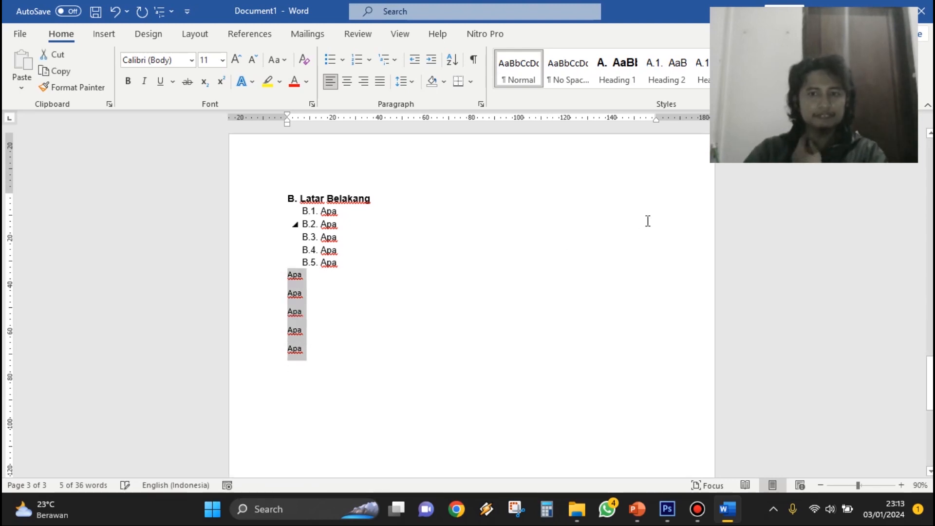
{"action": "left_click", "coordinate": [703, 72]}
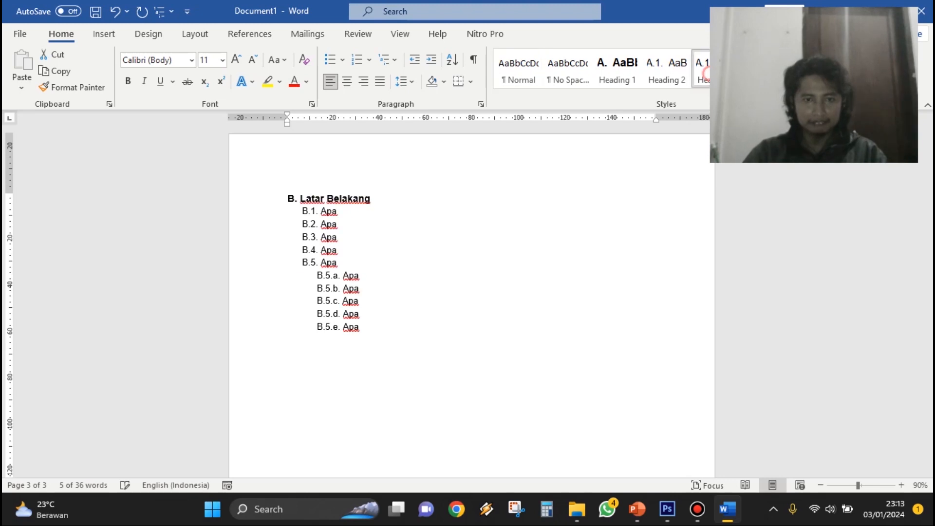
{"action": "left_click", "coordinate": [562, 302]}
Review the multilevel heading numbering across the Pendahuluan and Latar Belakang pages.
{"action": "scroll", "coordinate": [561, 302], "scroll_direction": "up", "scroll_amount": 15}
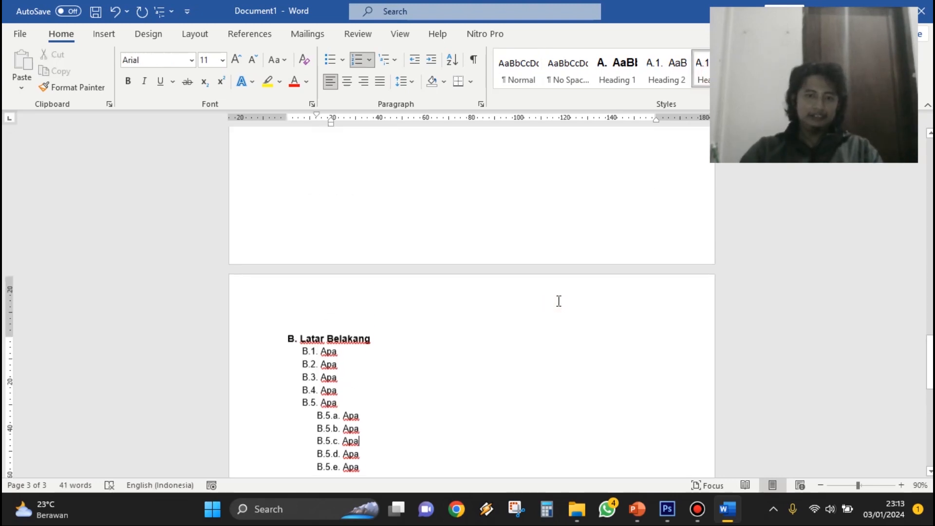
{"action": "scroll", "coordinate": [430, 284], "scroll_direction": "down", "scroll_amount": 15}
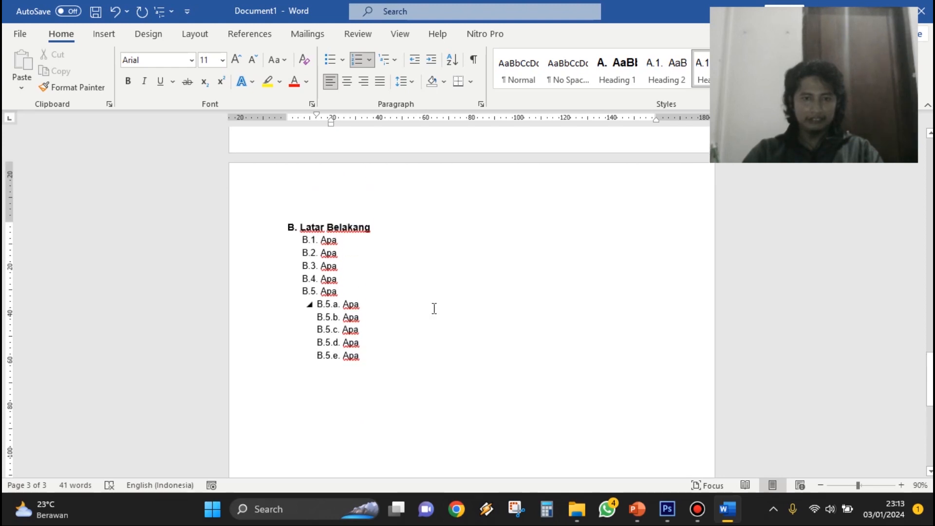
{"action": "scroll", "coordinate": [436, 314], "scroll_direction": "up", "scroll_amount": 15}
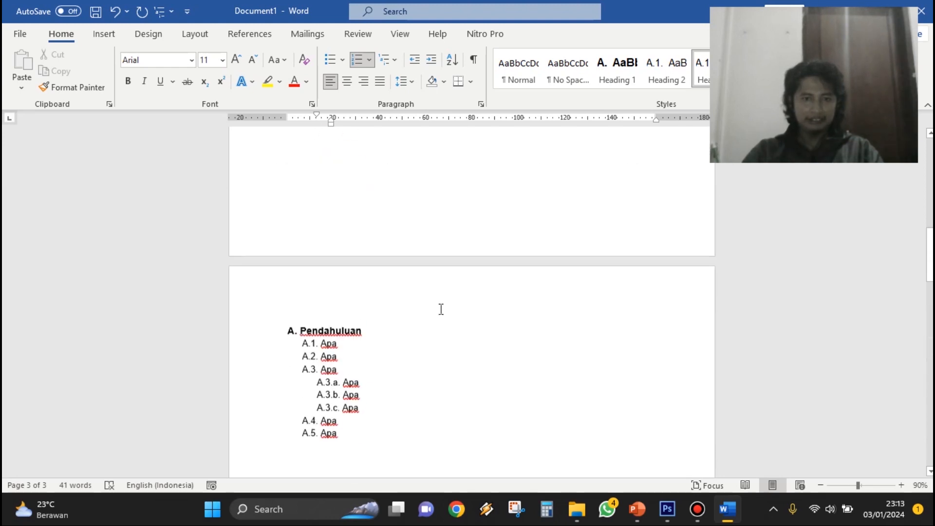
{"action": "scroll", "coordinate": [440, 307], "scroll_direction": "up", "scroll_amount": 10}
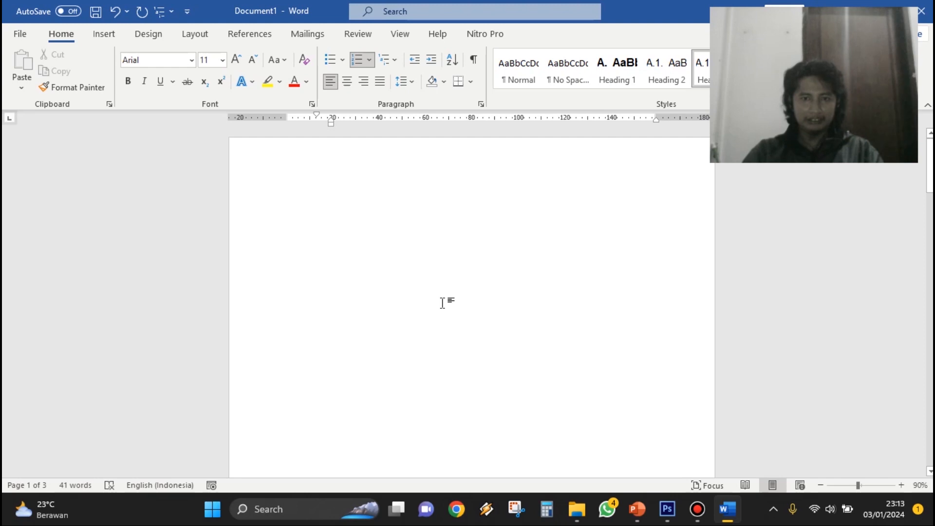
{"action": "left_click", "coordinate": [390, 191]}
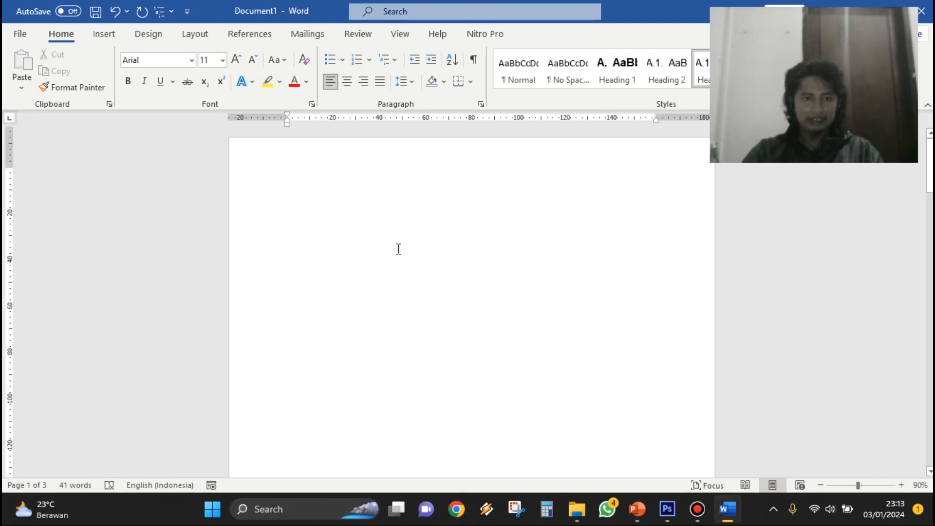
{"action": "scroll", "coordinate": [396, 248], "scroll_direction": "down", "scroll_amount": 8}
{"action": "scroll", "coordinate": [398, 260], "scroll_direction": "down", "scroll_amount": 8}
{"action": "scroll", "coordinate": [301, 188], "scroll_direction": "up", "scroll_amount": 3}
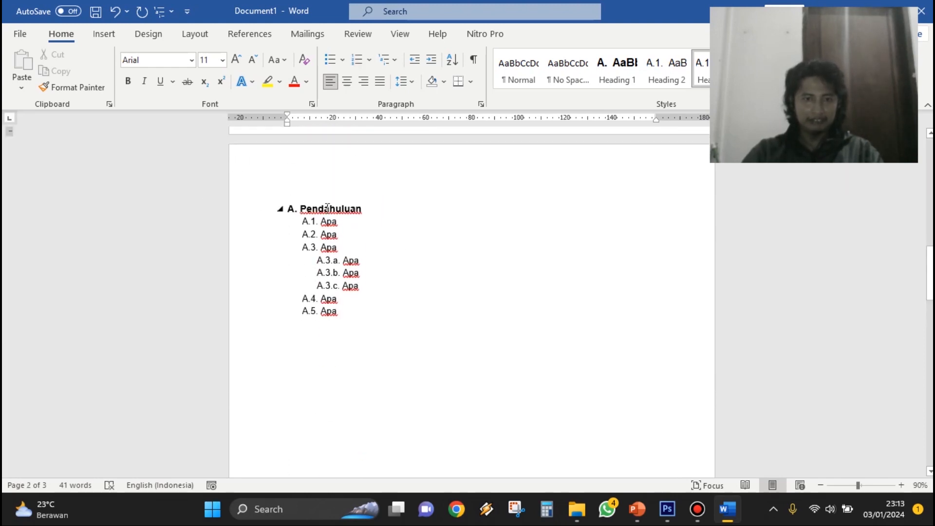
{"action": "scroll", "coordinate": [456, 253], "scroll_direction": "down", "scroll_amount": 9}
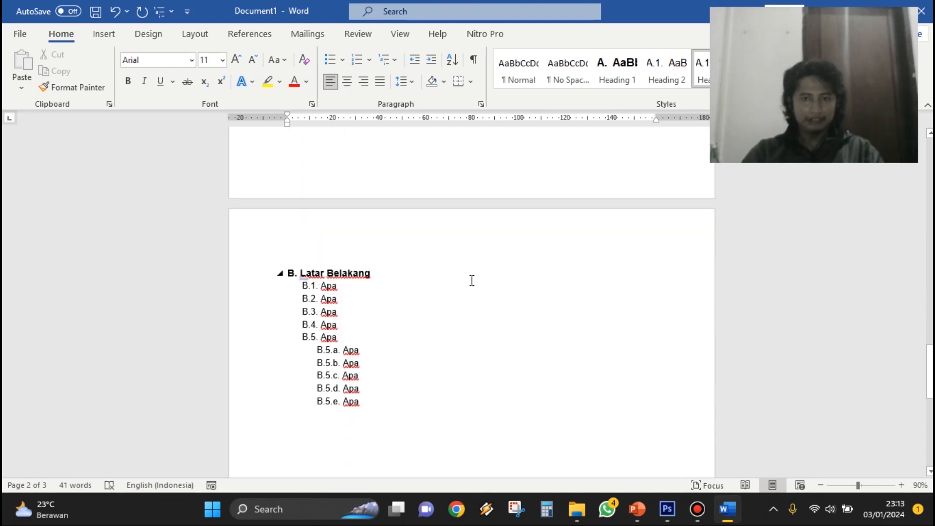
{"action": "scroll", "coordinate": [472, 281], "scroll_direction": "up", "scroll_amount": 15}
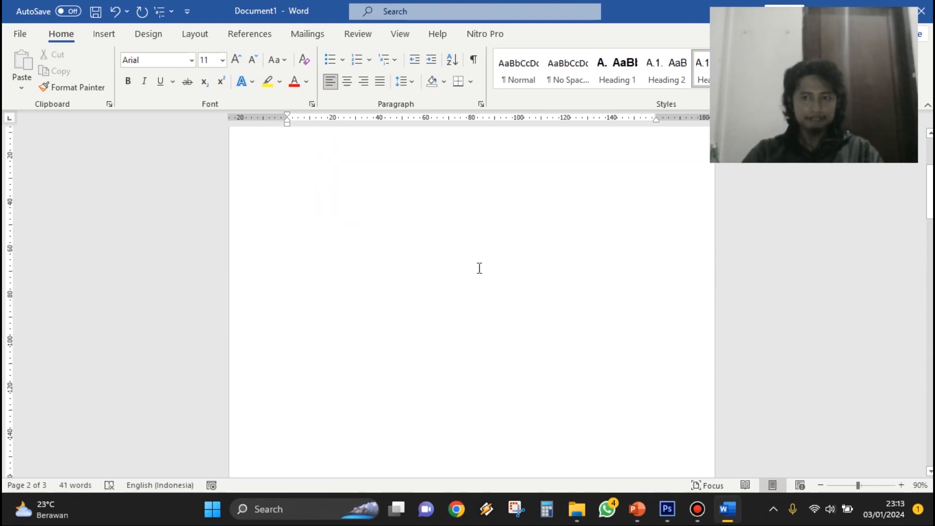
{"action": "scroll", "coordinate": [479, 268], "scroll_direction": "up", "scroll_amount": 3}
Insert an Automatic Table 1 table of contents at the start of the empty first page.
{"action": "left_click", "coordinate": [479, 268]}
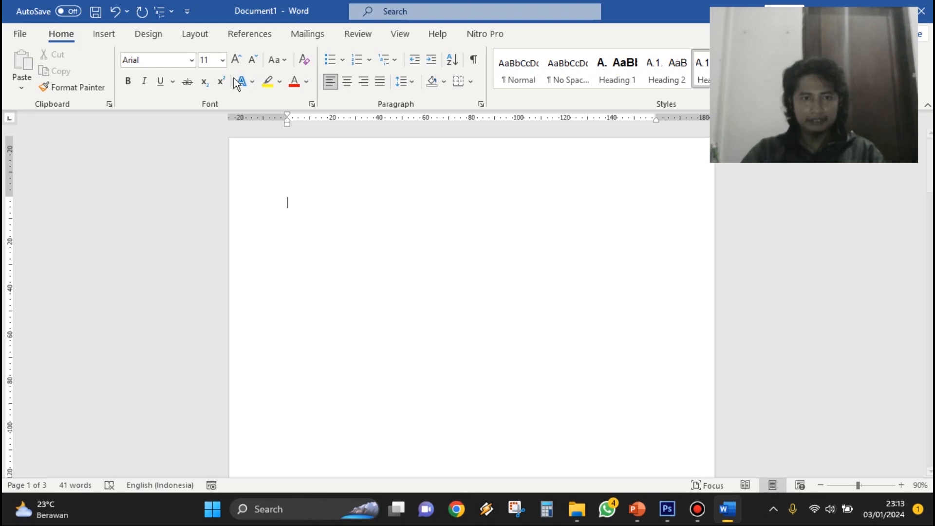
{"action": "left_click", "coordinate": [240, 34]}
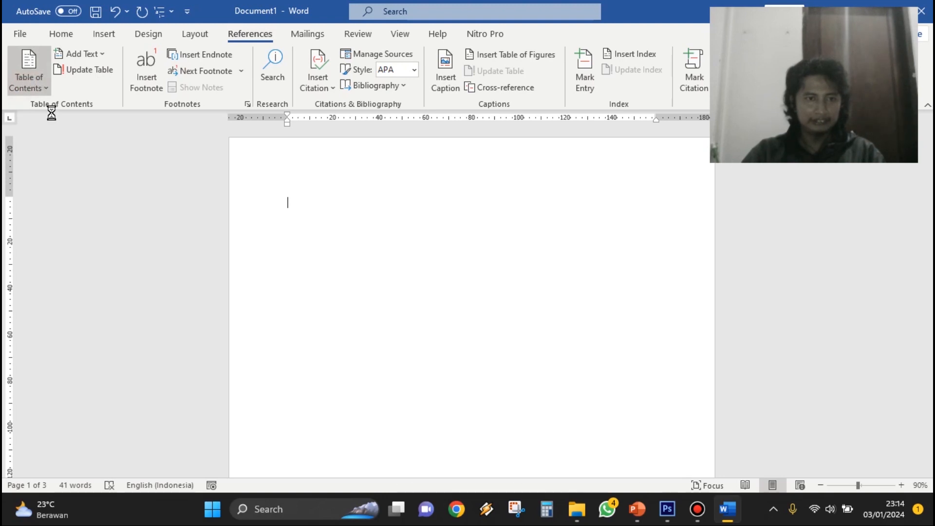
{"action": "left_click", "coordinate": [45, 88]}
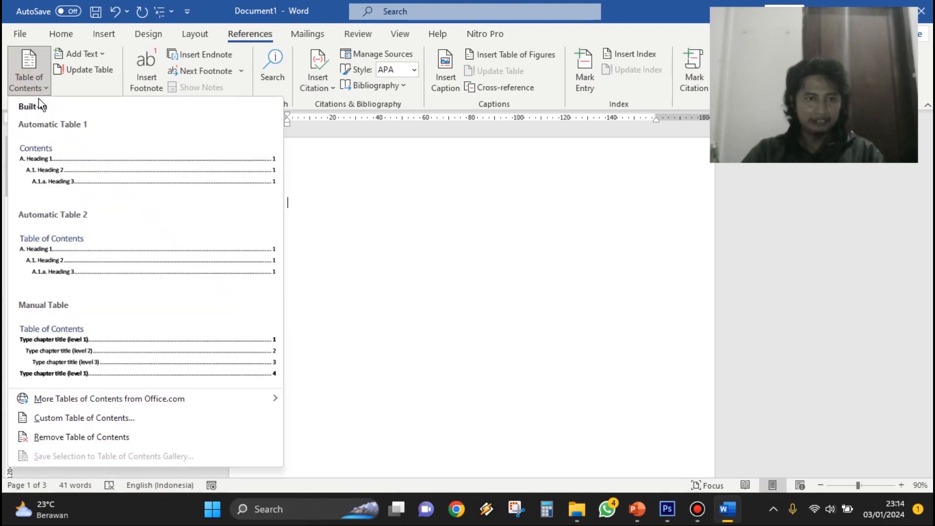
{"action": "left_click", "coordinate": [78, 174]}
{"action": "scroll", "coordinate": [704, 345], "scroll_direction": "up", "scroll_amount": 8}
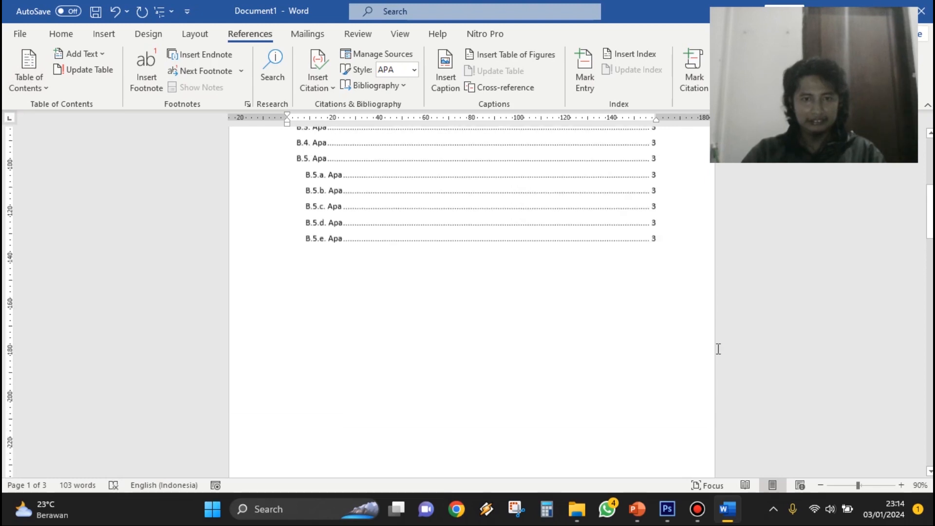
{"action": "scroll", "coordinate": [475, 271], "scroll_direction": "up", "scroll_amount": 2}
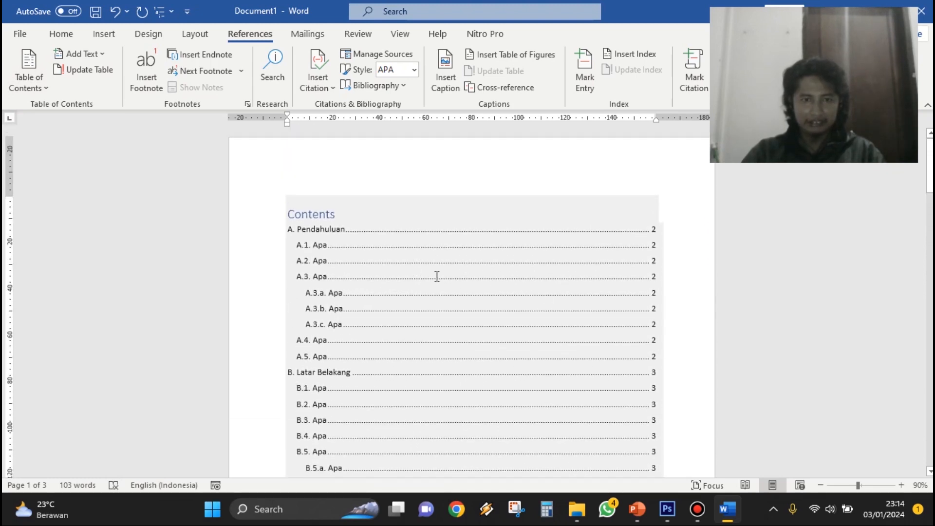
{"action": "scroll", "coordinate": [430, 274], "scroll_direction": "down", "scroll_amount": 10}
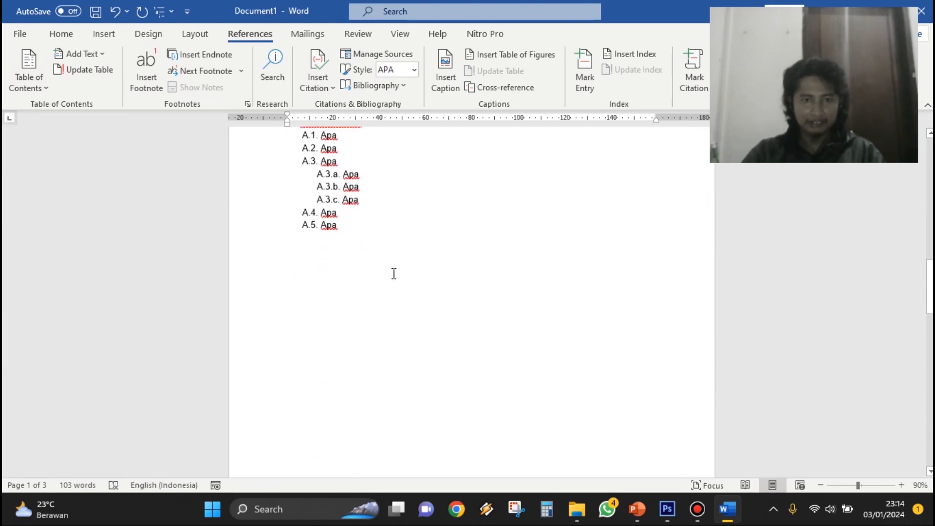
Replace the title of the table of contents with "Daftar isi".
{"action": "scroll", "coordinate": [341, 268], "scroll_direction": "up", "scroll_amount": 3}
{"action": "scroll", "coordinate": [347, 289], "scroll_direction": "down", "scroll_amount": 15}
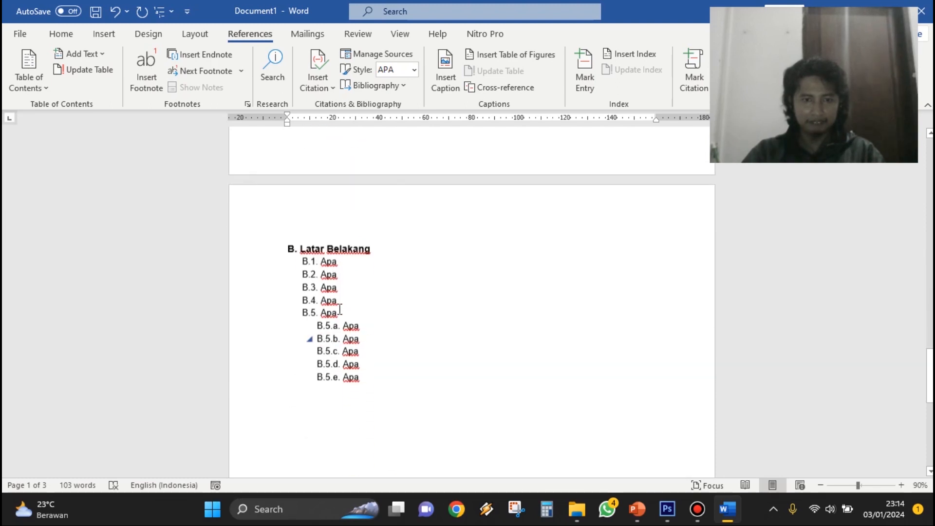
{"action": "scroll", "coordinate": [321, 292], "scroll_direction": "up", "scroll_amount": 15}
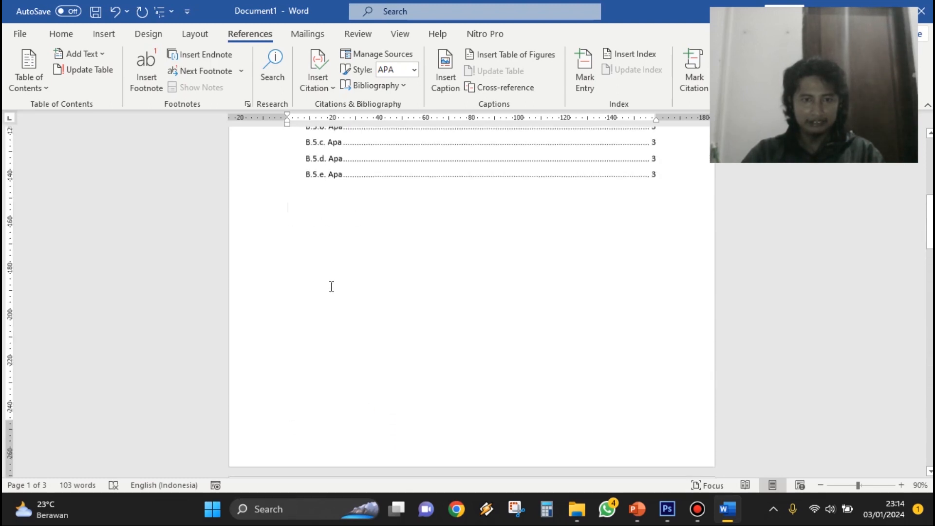
{"action": "left_click", "coordinate": [346, 215]}
{"action": "left_click", "coordinate": [337, 215]}
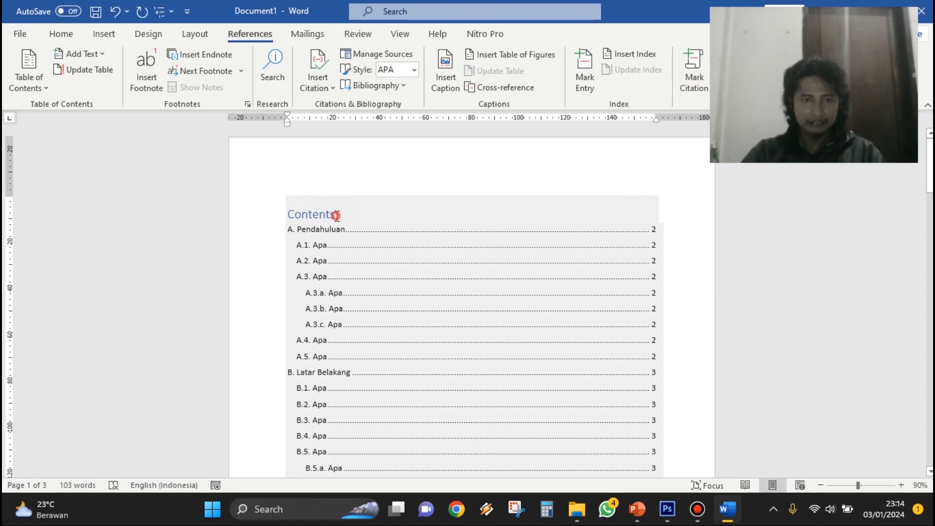
{"action": "key", "text": "BackSpace"}
{"action": "key", "text": "BackSpace"}
{"action": "key", "text": "BackSpace"}
{"action": "key", "text": "BackSpace"}
{"action": "key", "text": "BackSpace"}
{"action": "key", "text": "BackSpace"}
{"action": "key", "text": "BackSpace"}
{"action": "key", "text": "BackSpace"}
{"action": "type", "text": "Dafr"}
{"action": "key", "text": "BackSpace"}
{"action": "type", "text": "tar isi"}
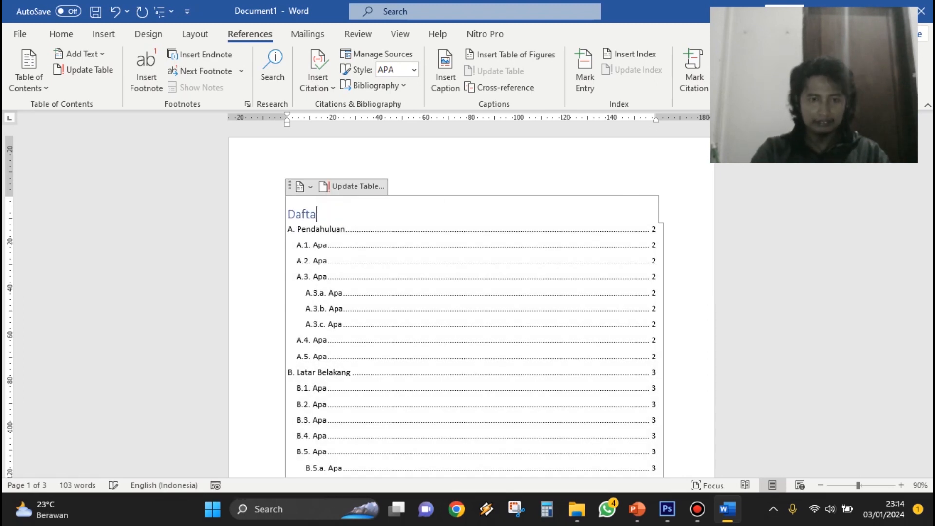
Format the "Daftar isi" title as bold black text and centre it above the table of contents.
{"action": "key", "text": "ctrl+shift+Left"}
{"action": "key", "text": "ctrl+shift+Left"}
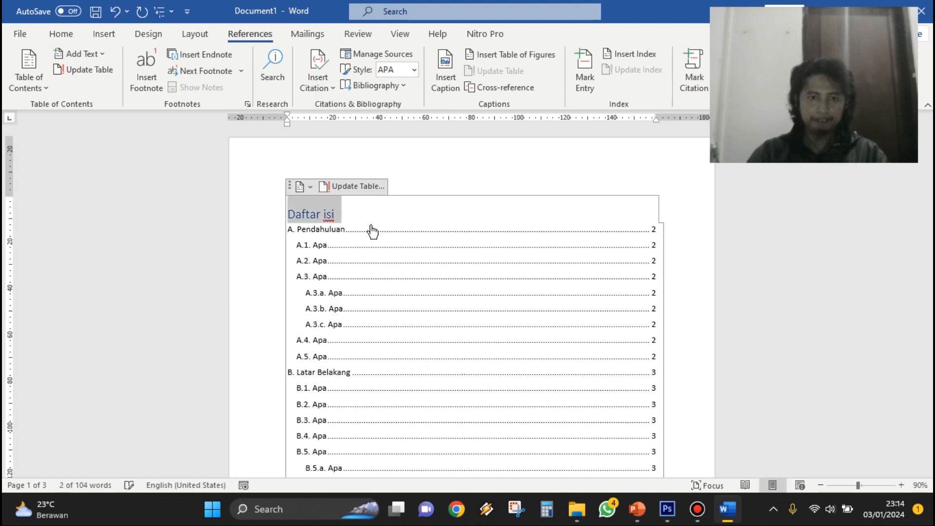
{"action": "left_click", "coordinate": [58, 34]}
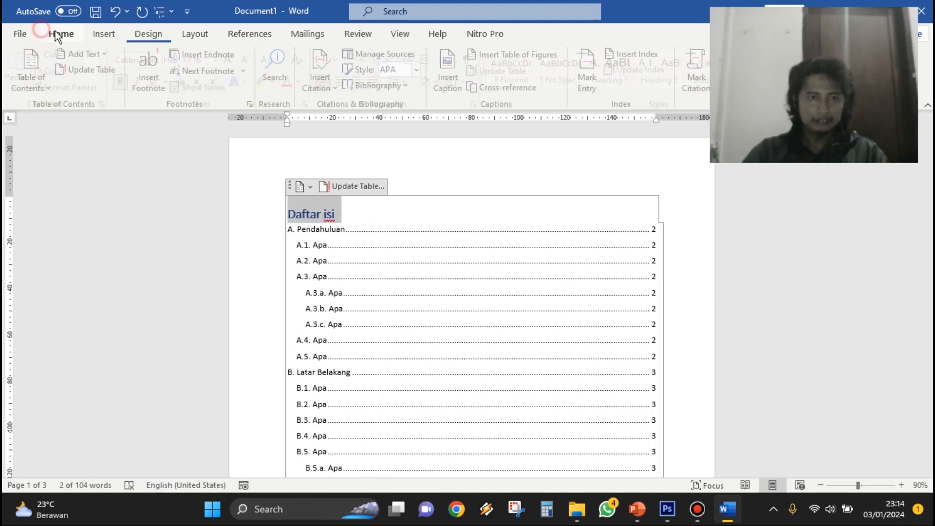
{"action": "left_click", "coordinate": [302, 88]}
{"action": "left_click", "coordinate": [306, 81]}
{"action": "left_click", "coordinate": [310, 100]}
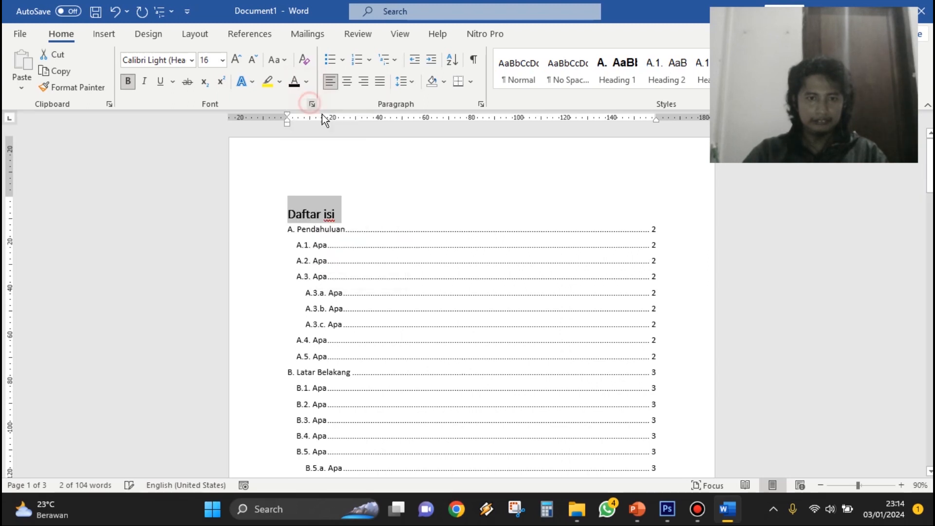
{"action": "left_click", "coordinate": [347, 81]}
{"action": "left_click", "coordinate": [768, 280]}
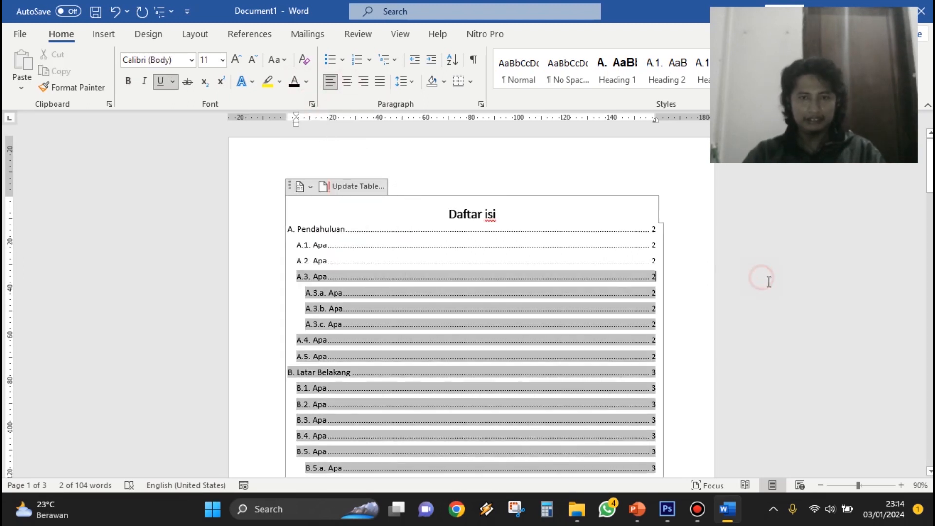
{"action": "left_click", "coordinate": [779, 286]}
Compare the table of contents entries with the numbered headings on the Pendahuluan page.
{"action": "scroll", "coordinate": [613, 252], "scroll_direction": "down", "scroll_amount": 3}
{"action": "scroll", "coordinate": [501, 351], "scroll_direction": "down", "scroll_amount": 2}
{"action": "left_click", "coordinate": [501, 350]}
{"action": "scroll", "coordinate": [461, 357], "scroll_direction": "up", "scroll_amount": 6}
{"action": "scroll", "coordinate": [419, 348], "scroll_direction": "down", "scroll_amount": 12}
{"action": "scroll", "coordinate": [417, 336], "scroll_direction": "up", "scroll_amount": 10}
{"action": "left_click", "coordinate": [416, 333]}
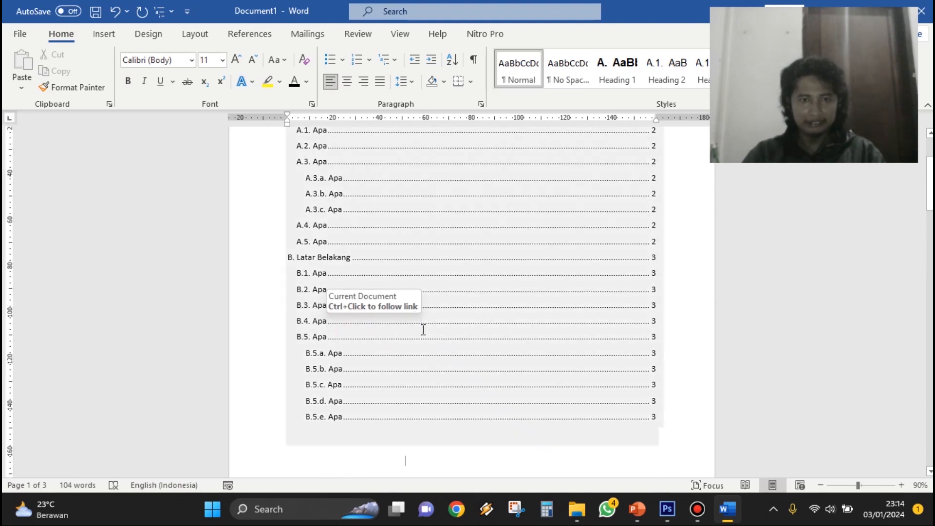
{"action": "scroll", "coordinate": [465, 330], "scroll_direction": "down", "scroll_amount": 4}
{"action": "scroll", "coordinate": [399, 287], "scroll_direction": "up", "scroll_amount": 2}
{"action": "scroll", "coordinate": [404, 457], "scroll_direction": "up", "scroll_amount": 2}
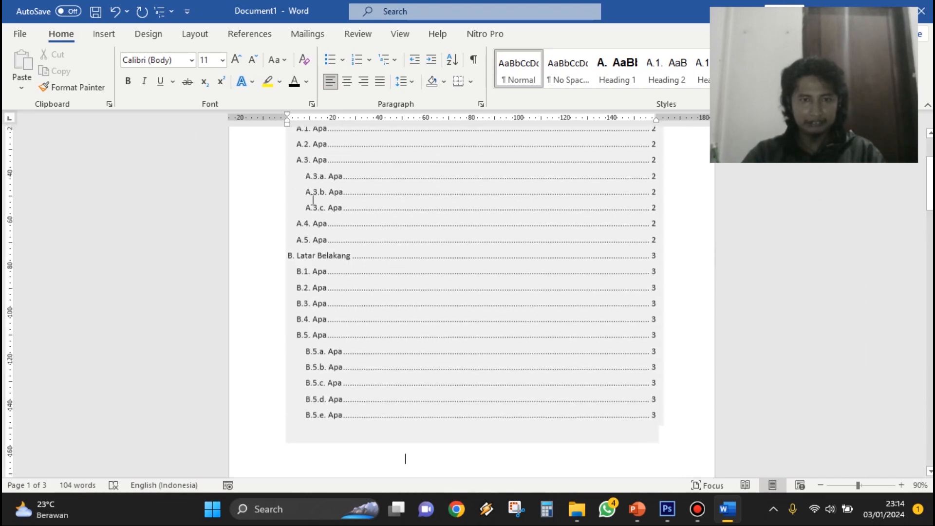
{"action": "scroll", "coordinate": [409, 240], "scroll_direction": "down", "scroll_amount": 7}
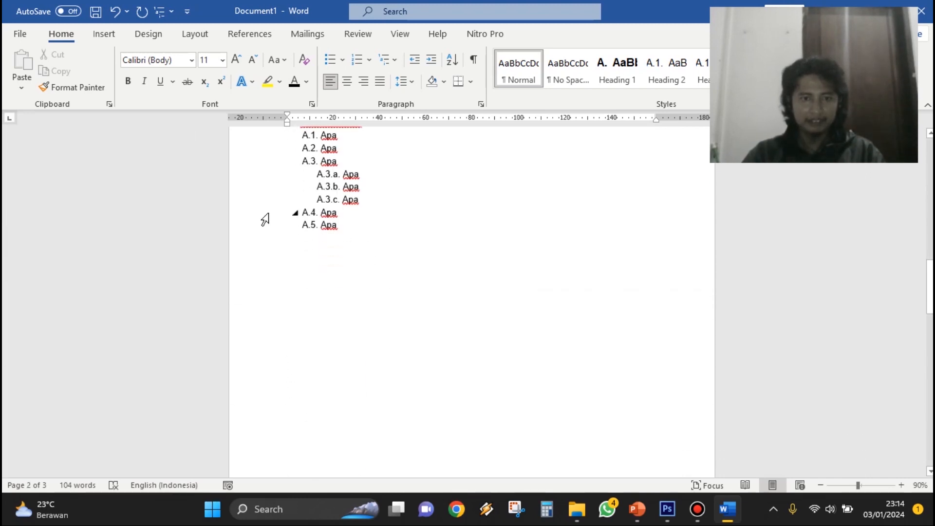
{"action": "scroll", "coordinate": [361, 252], "scroll_direction": "up", "scroll_amount": 3}
{"action": "scroll", "coordinate": [367, 359], "scroll_direction": "down", "scroll_amount": 1}
{"action": "scroll", "coordinate": [477, 319], "scroll_direction": "up", "scroll_amount": 3}
{"action": "scroll", "coordinate": [477, 319], "scroll_direction": "up", "scroll_amount": 6}
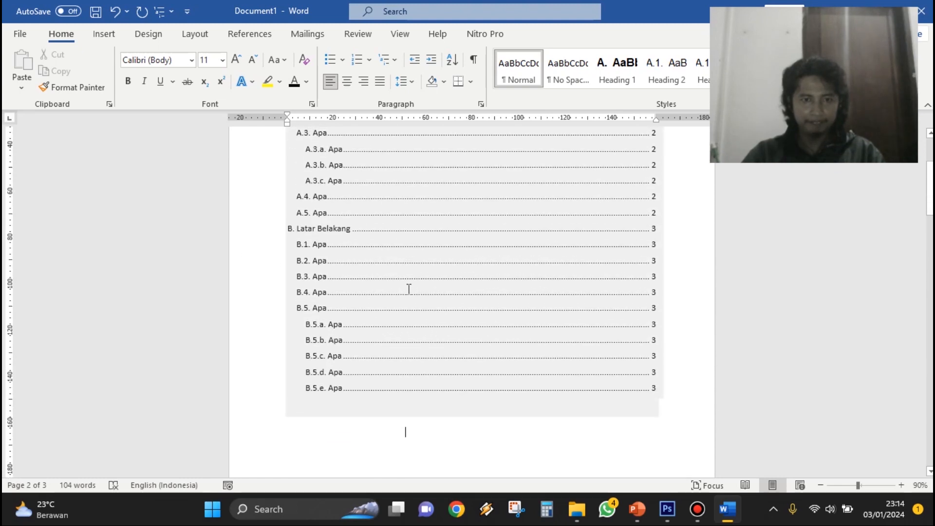
Add an "Apa" line below item A.5. on the Pendahuluan page and apply the Heading 2 style to it.
{"action": "scroll", "coordinate": [351, 317], "scroll_direction": "down", "scroll_amount": 8}
{"action": "left_click", "coordinate": [362, 374]}
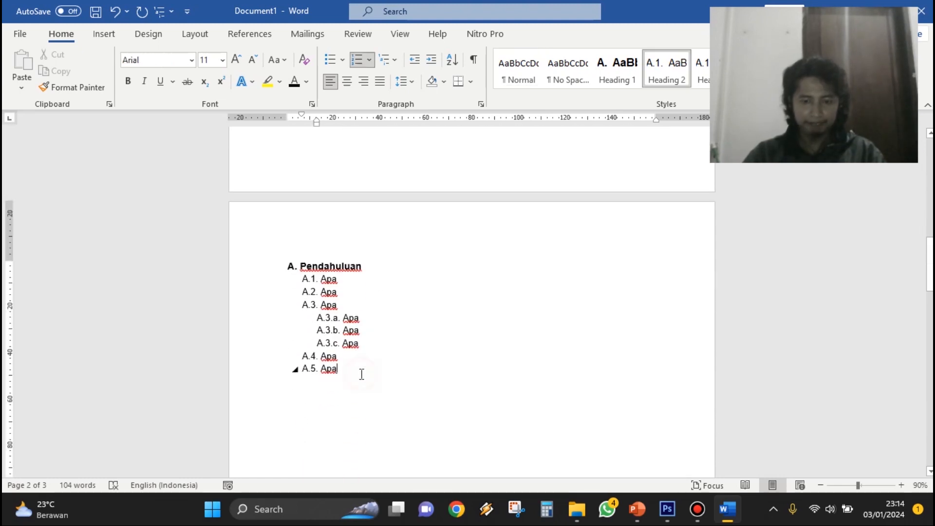
{"action": "key", "text": "Return"}
{"action": "type", "text": "Apa"}
{"action": "key", "text": "Return"}
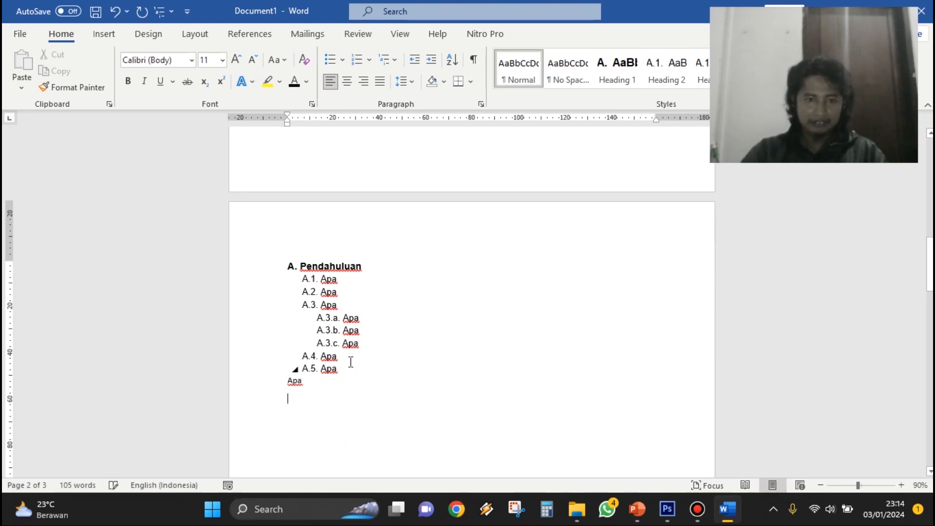
{"action": "left_click", "coordinate": [261, 384]}
{"action": "left_click", "coordinate": [667, 63]}
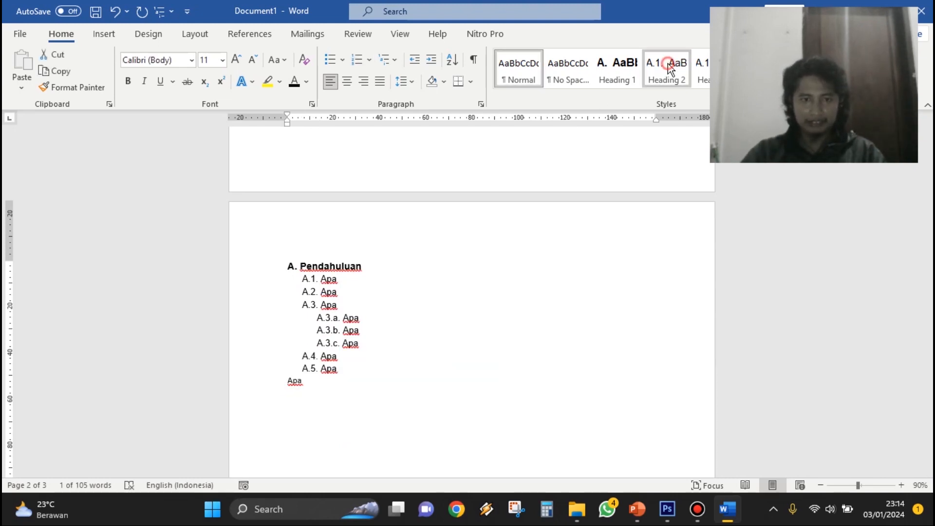
Change the text of heading B.3. under Latar Belakang to "Bagaimana".
{"action": "scroll", "coordinate": [555, 328], "scroll_direction": "down", "scroll_amount": 12}
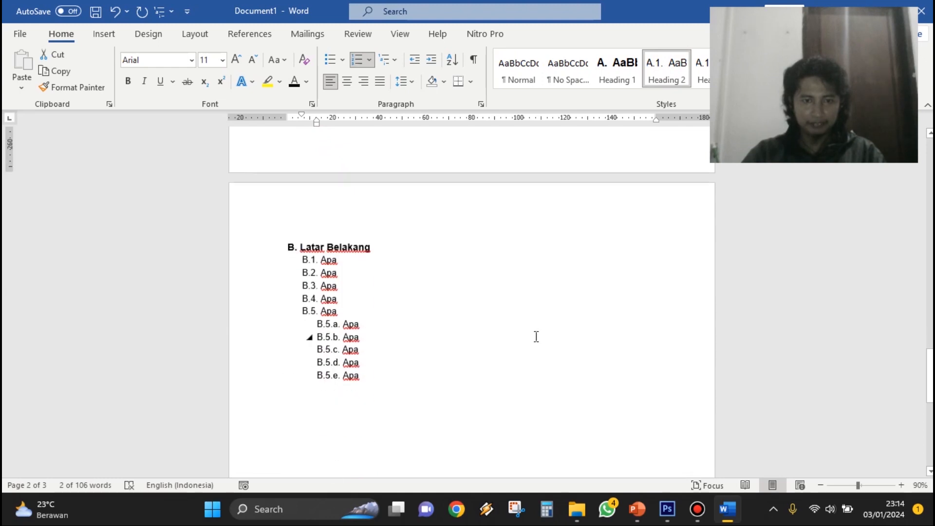
{"action": "scroll", "coordinate": [463, 305], "scroll_direction": "down", "scroll_amount": 1}
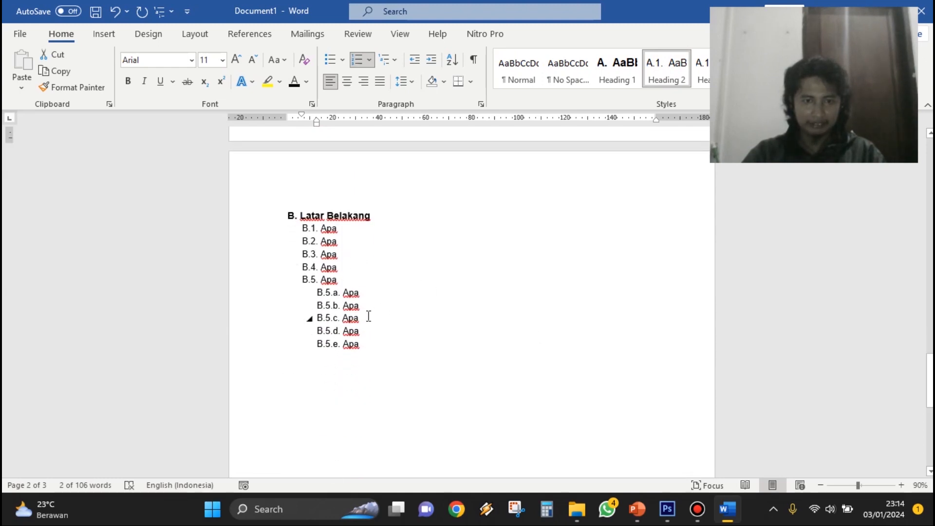
{"action": "left_click", "coordinate": [349, 257]}
{"action": "key", "text": "BackSpace"}
{"action": "key", "text": "BackSpace"}
{"action": "key", "text": "BackSpace"}
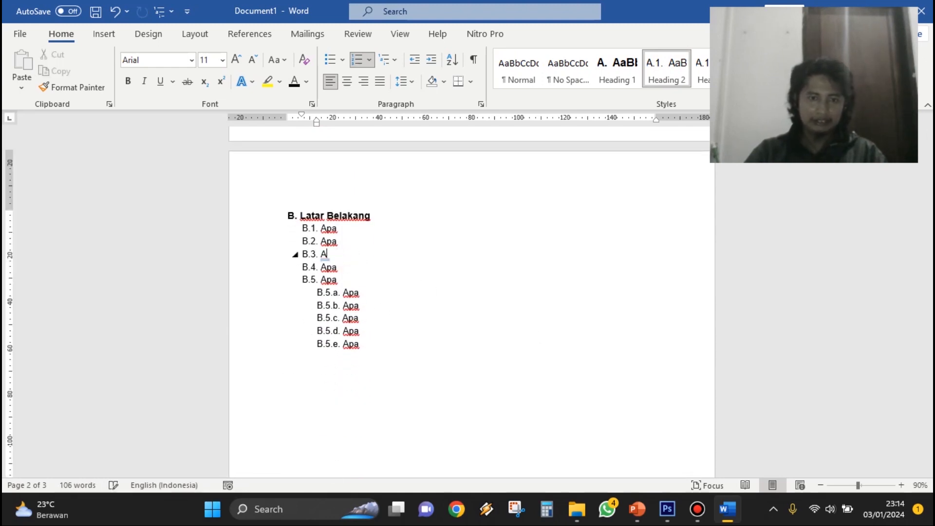
{"action": "type", "text": "Bagai"}
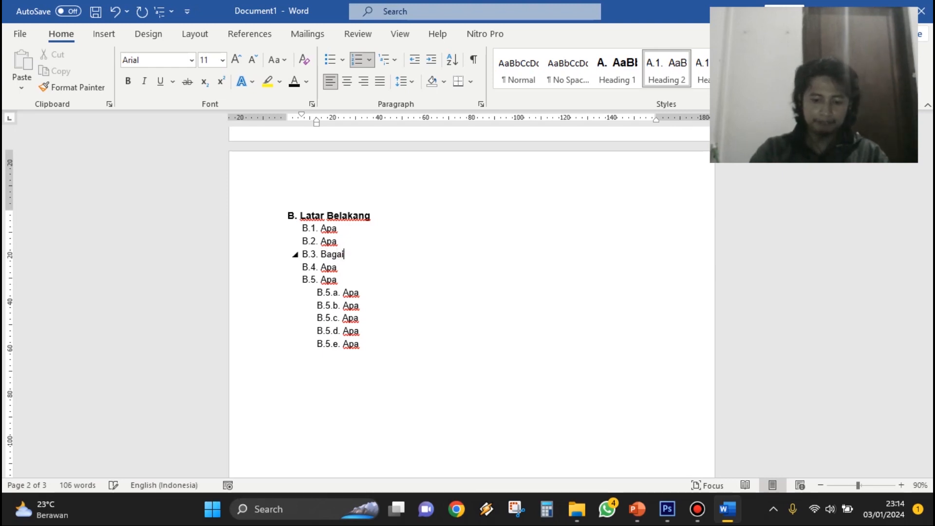
{"action": "type", "text": "mana"}
{"action": "left_click", "coordinate": [607, 292]}
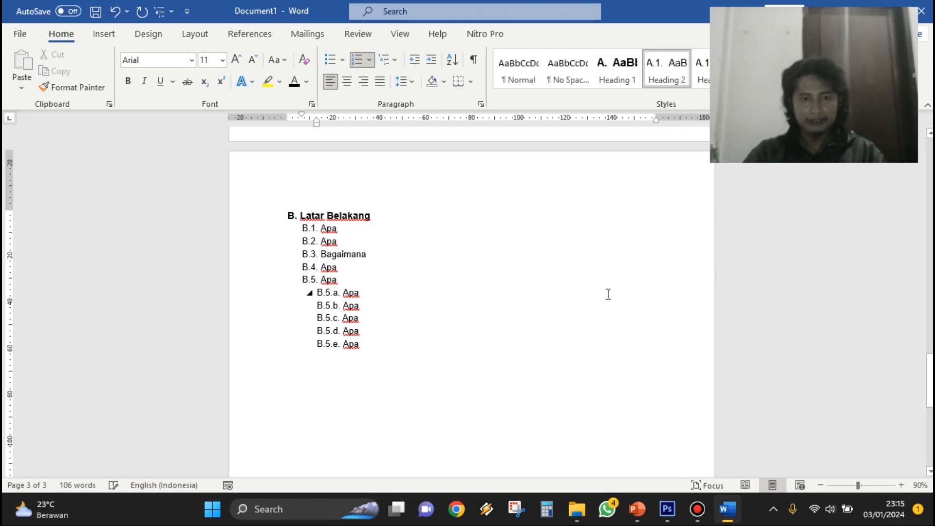
Update the Daftar isi table of contents so its entries match the edited headings.
{"action": "scroll", "coordinate": [505, 338], "scroll_direction": "up", "scroll_amount": 1}
{"action": "scroll", "coordinate": [476, 313], "scroll_direction": "up", "scroll_amount": 20}
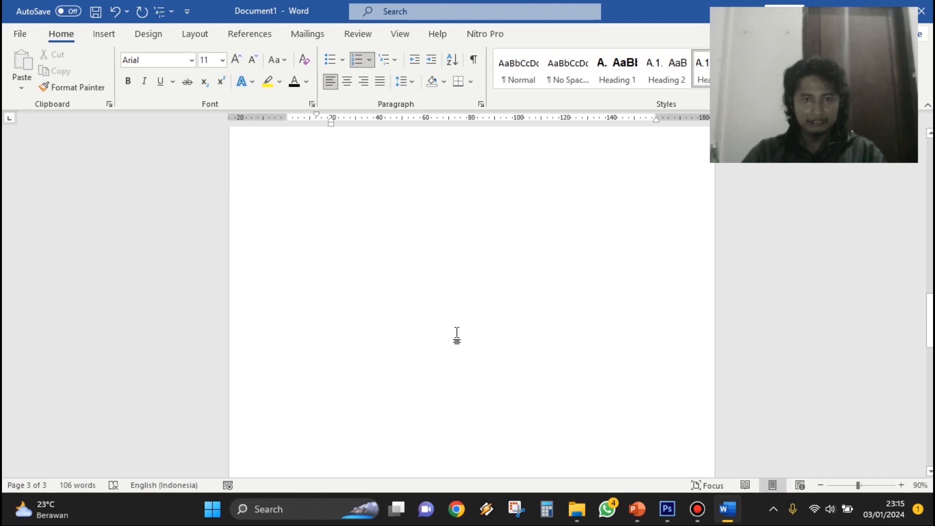
{"action": "scroll", "coordinate": [456, 334], "scroll_direction": "up", "scroll_amount": 10}
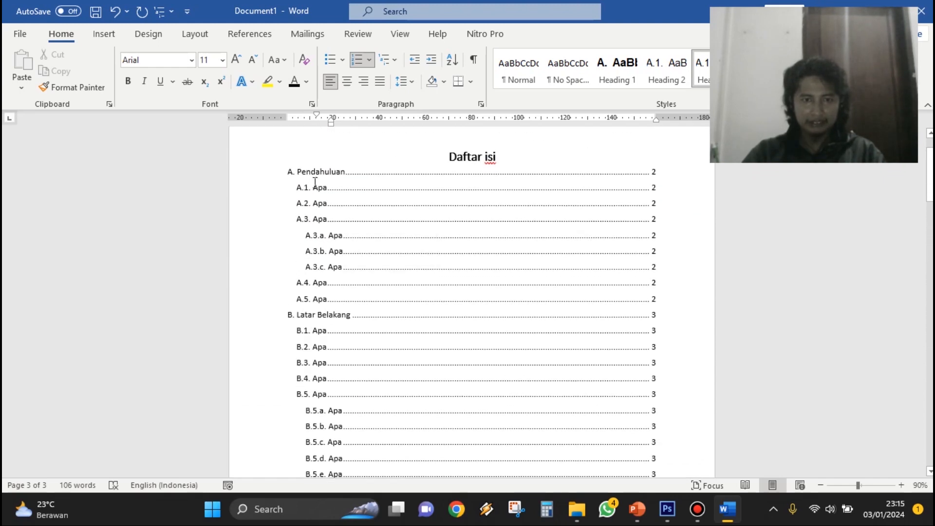
{"action": "left_click", "coordinate": [358, 271]}
{"action": "scroll", "coordinate": [331, 211], "scroll_direction": "up", "scroll_amount": 2}
{"action": "left_click", "coordinate": [341, 215]}
{"action": "scroll", "coordinate": [371, 161], "scroll_direction": "down", "scroll_amount": 2}
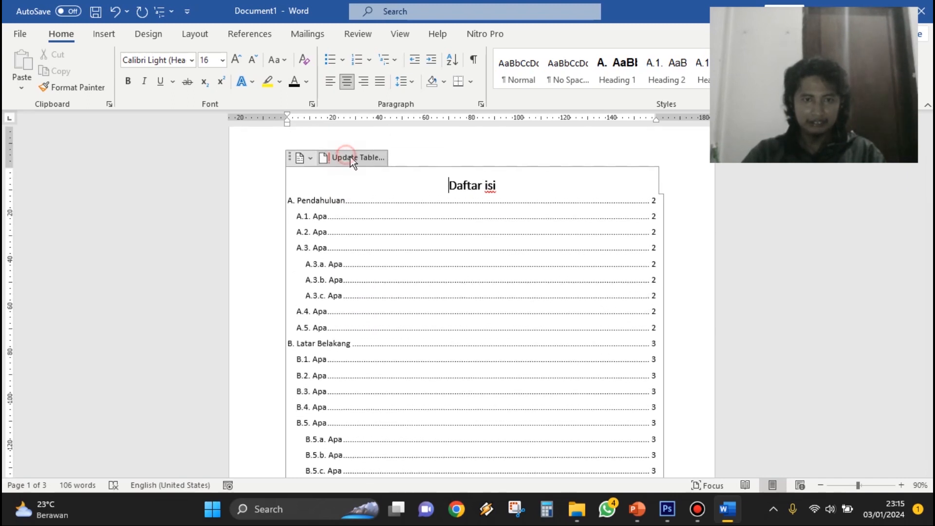
{"action": "left_click", "coordinate": [350, 157]}
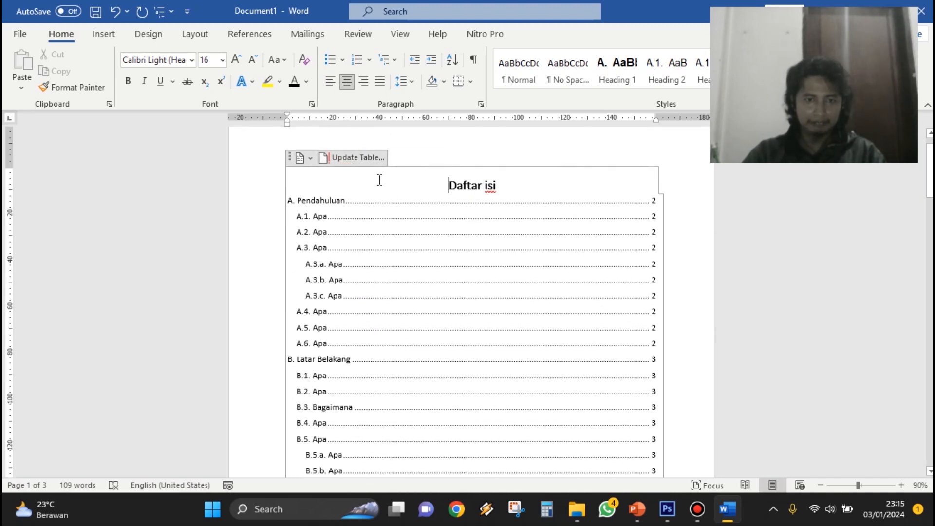
Review the updated table of contents entries and the heading pages that follow.
{"action": "scroll", "coordinate": [332, 286], "scroll_direction": "down", "scroll_amount": 4}
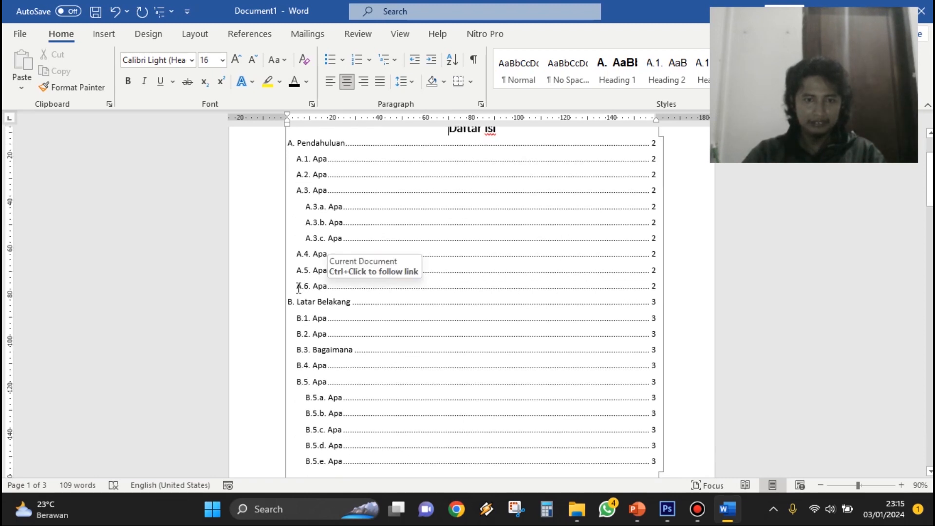
{"action": "scroll", "coordinate": [324, 285], "scroll_direction": "down", "scroll_amount": 2}
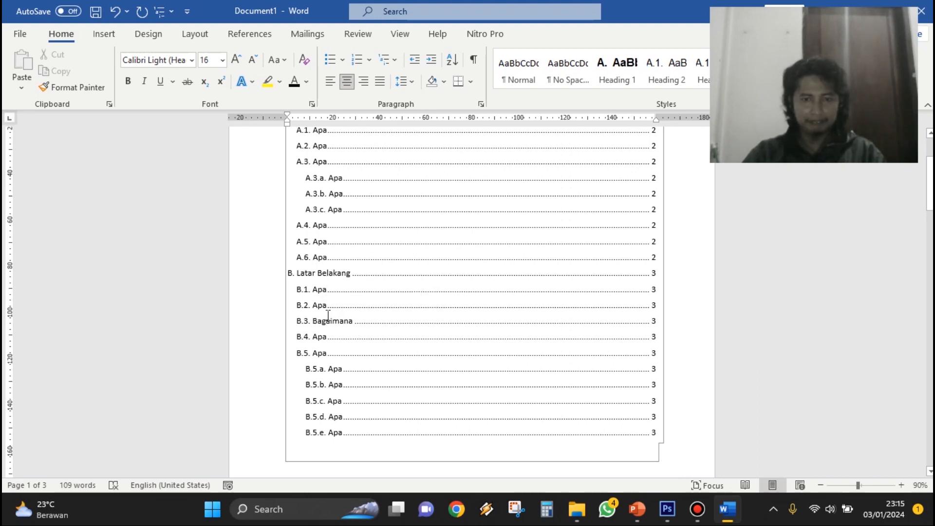
{"action": "scroll", "coordinate": [797, 365], "scroll_direction": "down", "scroll_amount": 1}
{"action": "scroll", "coordinate": [797, 355], "scroll_direction": "down", "scroll_amount": 6}
{"action": "scroll", "coordinate": [802, 331], "scroll_direction": "up", "scroll_amount": 7}
{"action": "left_click", "coordinate": [868, 351]}
{"action": "scroll", "coordinate": [868, 355], "scroll_direction": "up", "scroll_amount": 2}
{"action": "left_click", "coordinate": [868, 355]}
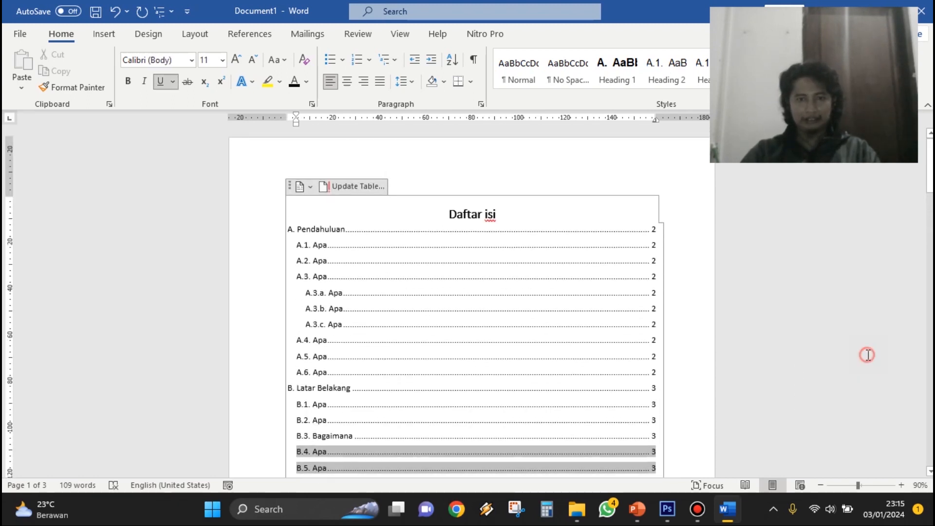
{"action": "scroll", "coordinate": [868, 355], "scroll_direction": "down", "scroll_amount": 6}
{"action": "scroll", "coordinate": [868, 355], "scroll_direction": "down", "scroll_amount": 10}
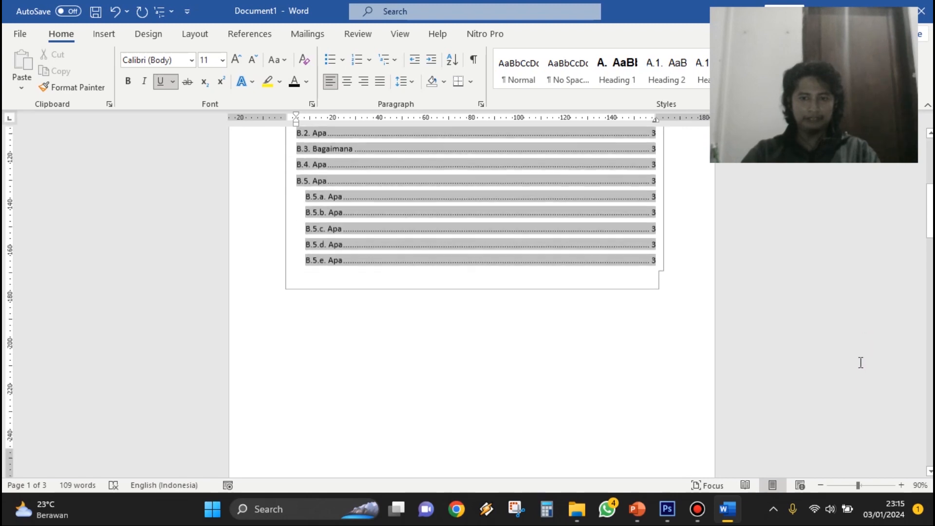
{"action": "scroll", "coordinate": [801, 329], "scroll_direction": "down", "scroll_amount": 10}
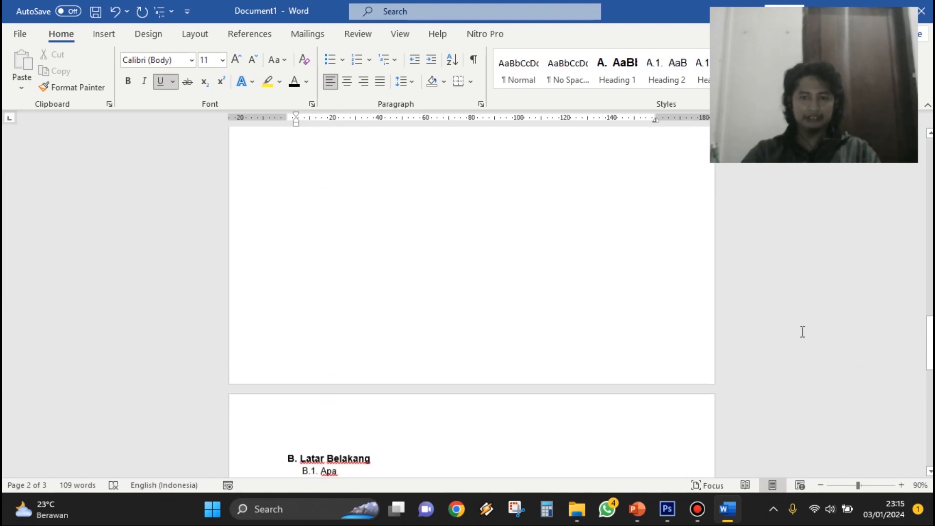
{"action": "scroll", "coordinate": [802, 326], "scroll_direction": "up", "scroll_amount": 5}
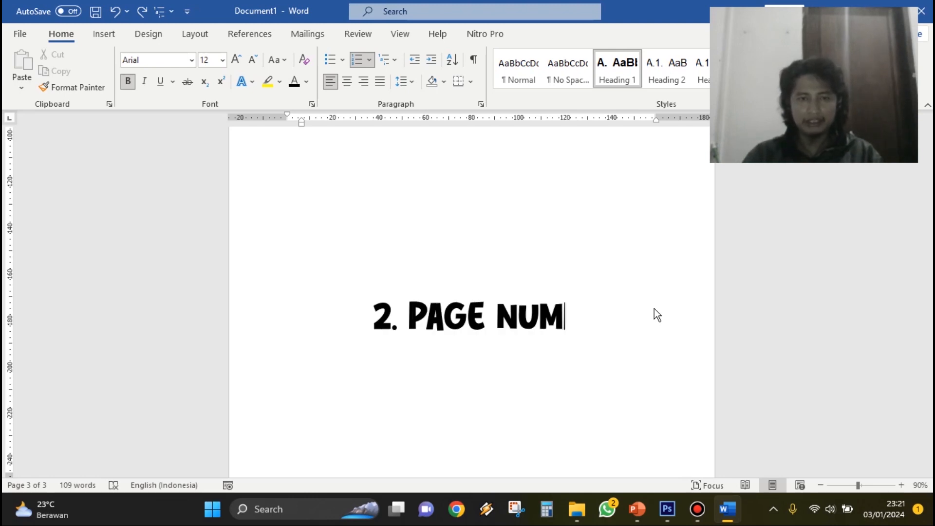
Open the header area of the Latar Belakang page for editing.
{"action": "scroll", "coordinate": [531, 280], "scroll_direction": "up", "scroll_amount": 10}
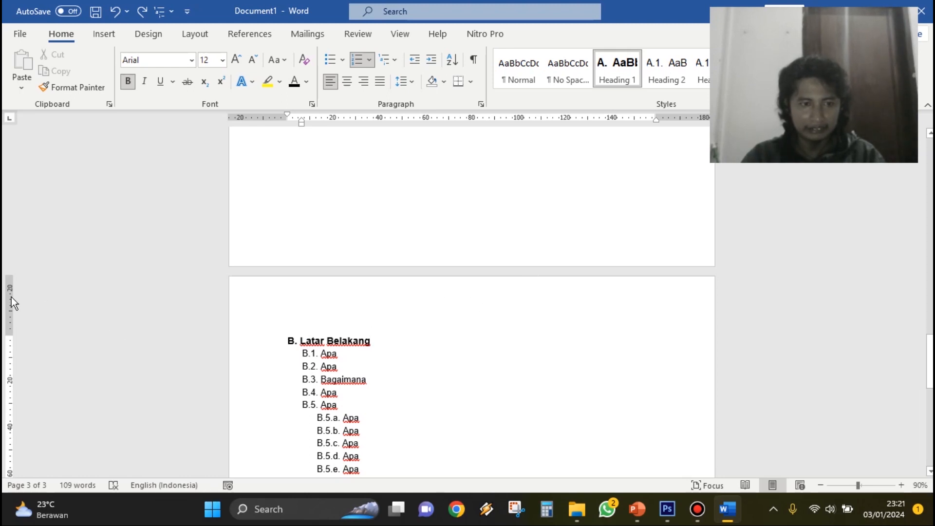
{"action": "scroll", "coordinate": [502, 279], "scroll_direction": "down", "scroll_amount": 3}
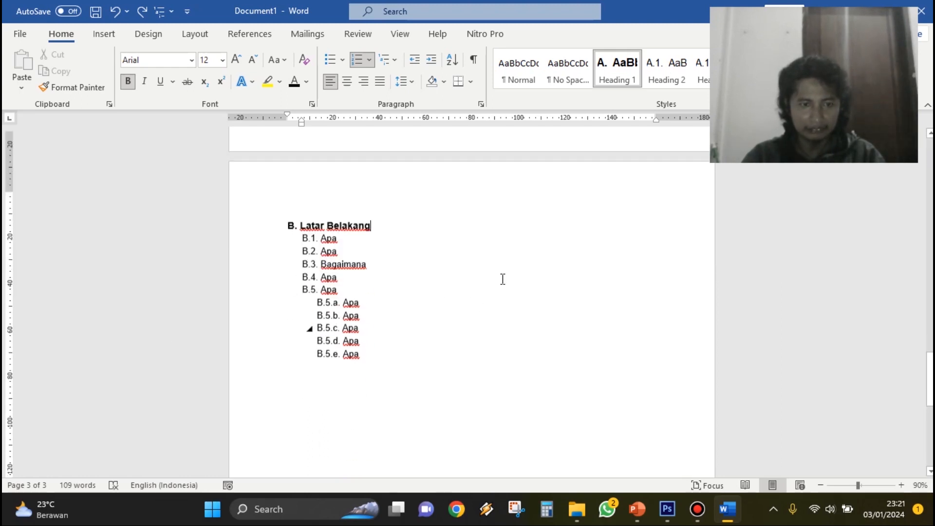
{"action": "scroll", "coordinate": [502, 279], "scroll_direction": "down", "scroll_amount": 9}
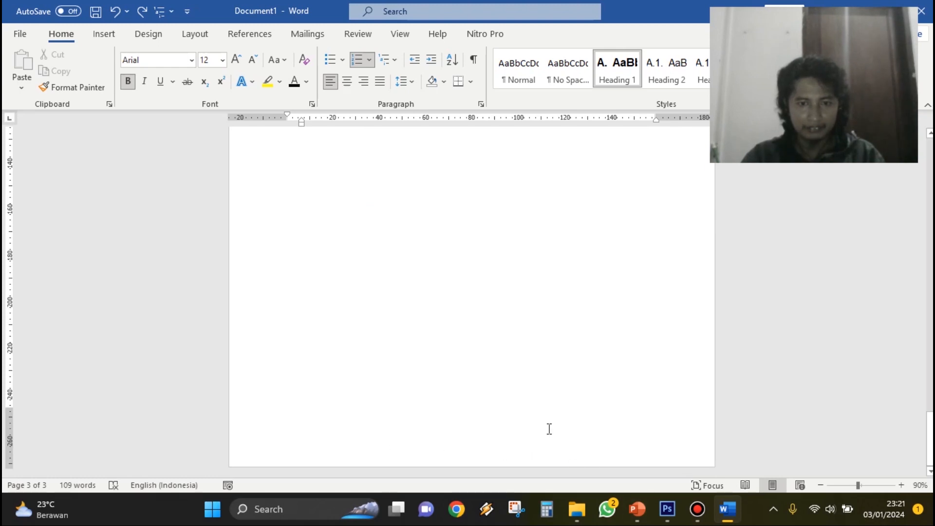
{"action": "scroll", "coordinate": [549, 429], "scroll_direction": "up", "scroll_amount": 12}
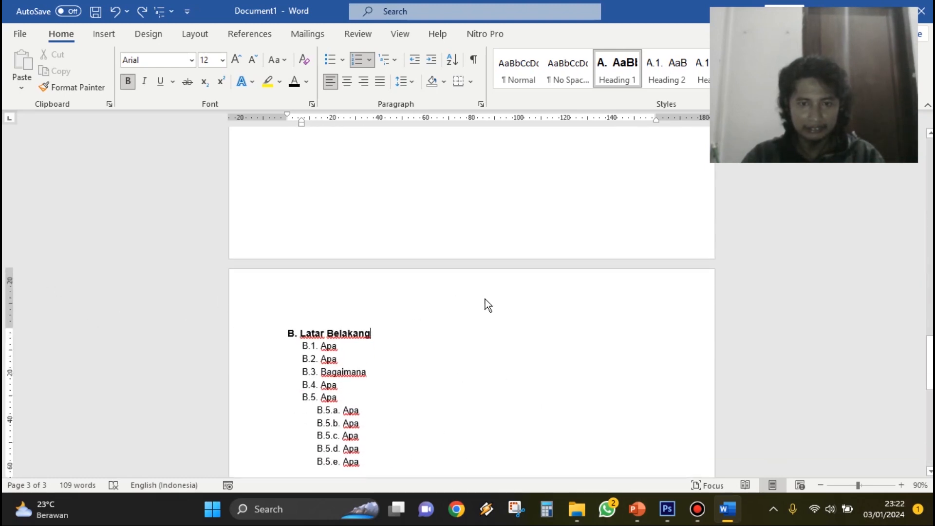
{"action": "double_click", "coordinate": [451, 289]}
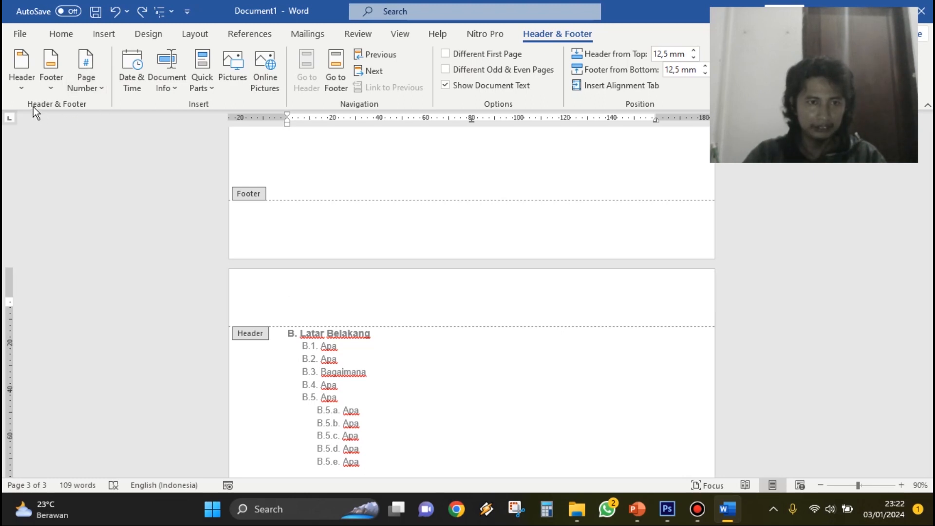
Set the page number format to 1, 2, 3, ... with numbering continuing from the previous section.
{"action": "left_click", "coordinate": [88, 80]}
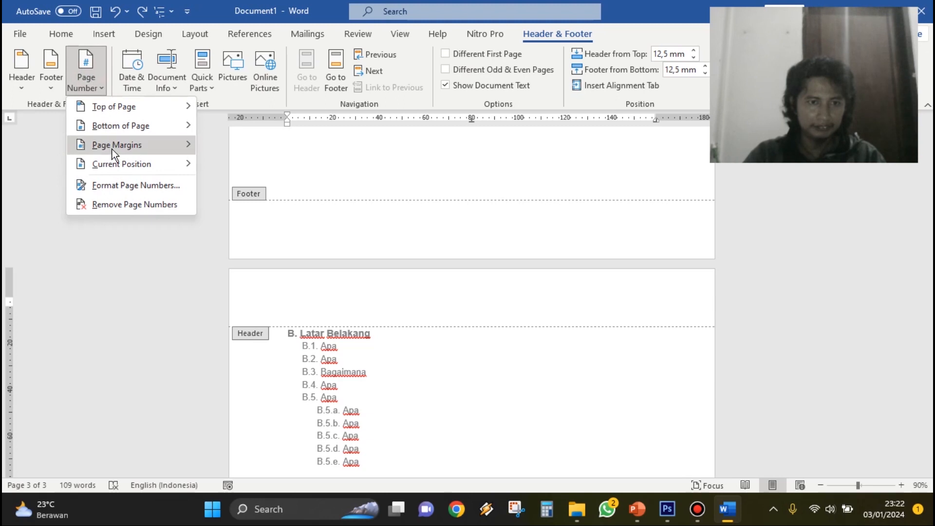
{"action": "left_click", "coordinate": [141, 187]}
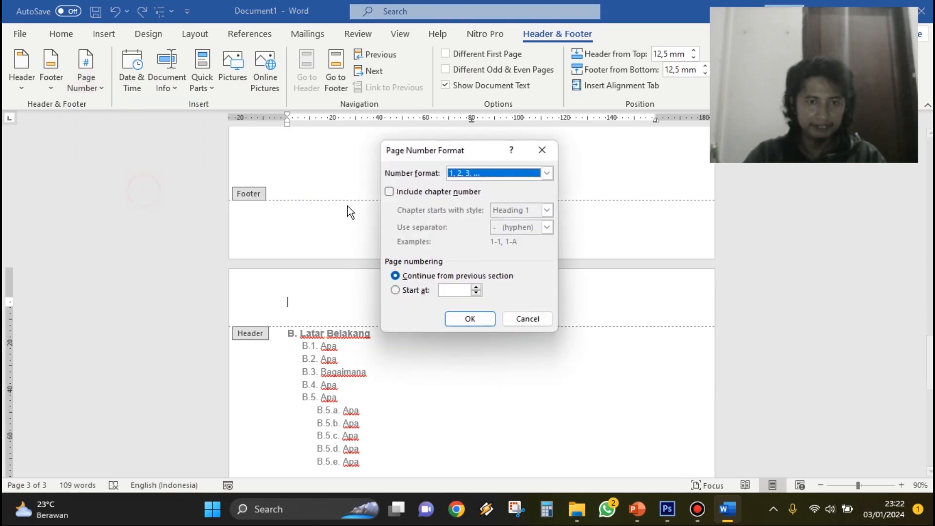
{"action": "left_click", "coordinate": [547, 174]}
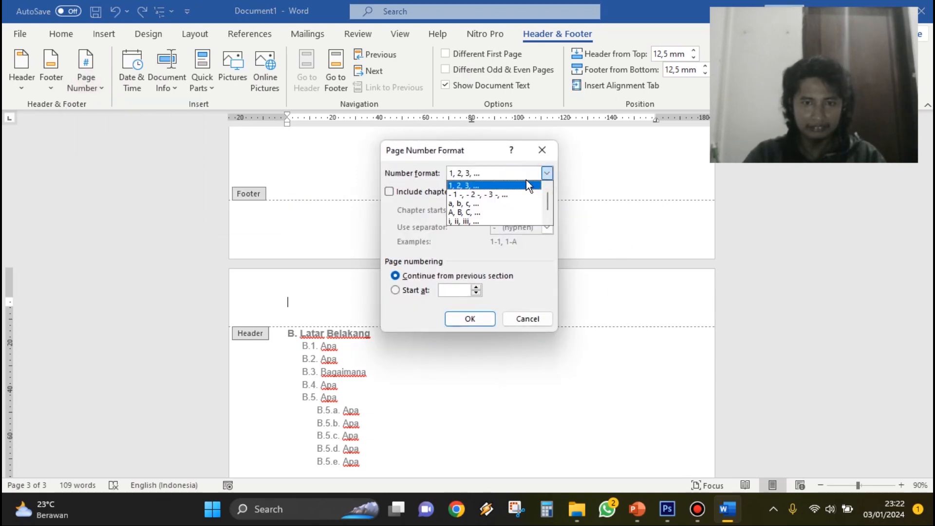
{"action": "left_click", "coordinate": [472, 187]}
{"action": "left_click", "coordinate": [487, 174]}
{"action": "left_click", "coordinate": [475, 213]}
{"action": "left_click", "coordinate": [482, 174]}
{"action": "left_click", "coordinate": [479, 221]}
{"action": "left_click", "coordinate": [490, 173]}
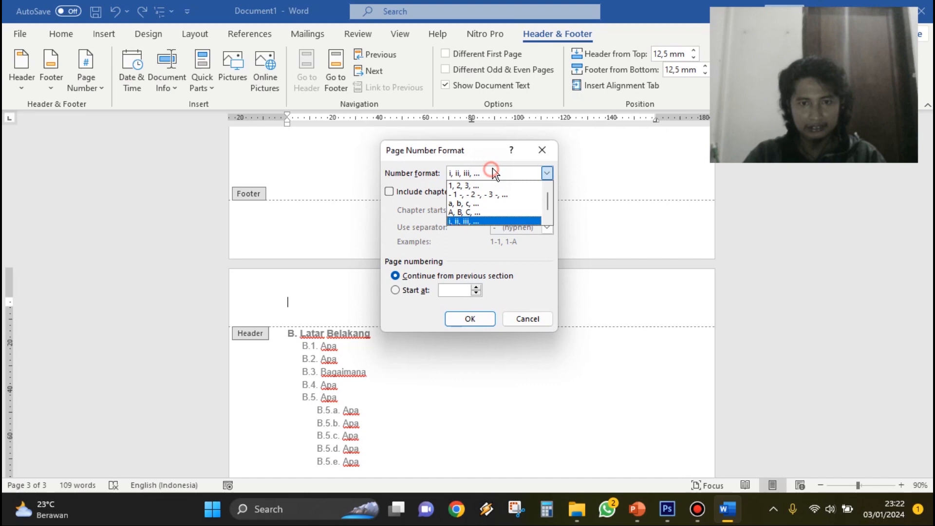
{"action": "left_click", "coordinate": [488, 185]}
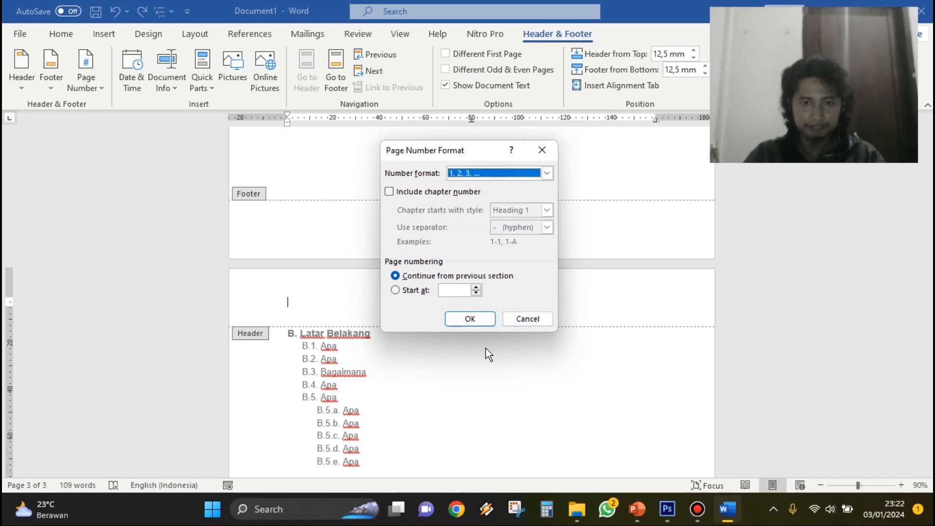
{"action": "left_click", "coordinate": [473, 319]}
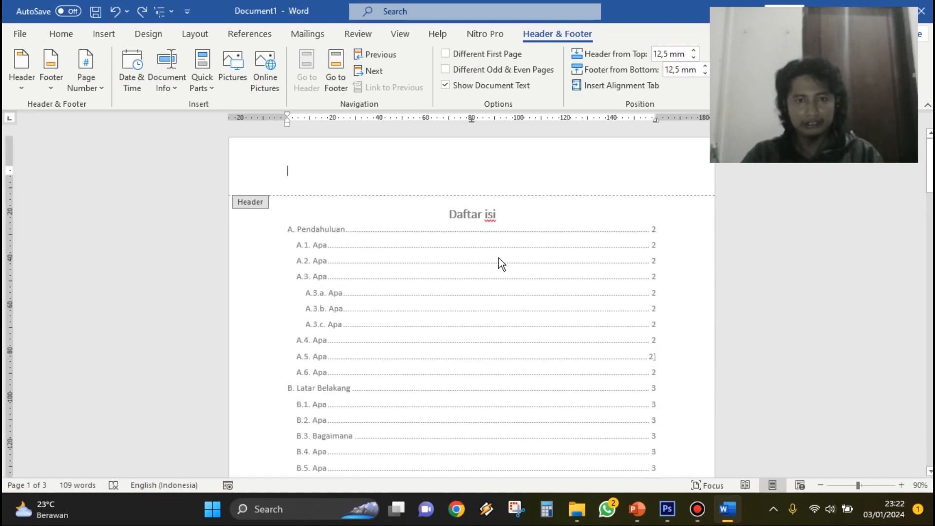
Insert page numbers at the bottom of the pages with the Plain Number 3 design and check them across the pages.
{"action": "left_click", "coordinate": [87, 84]}
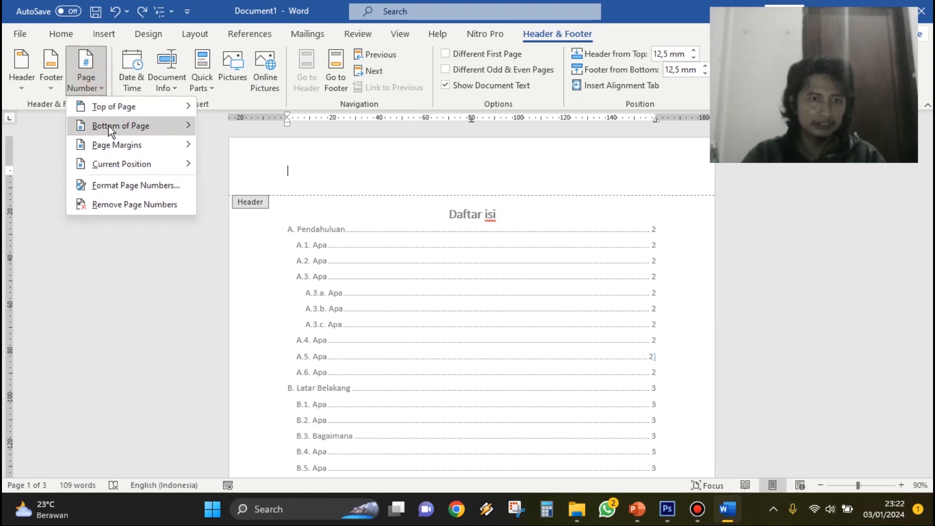
{"action": "mouse_move", "coordinate": [129, 128]}
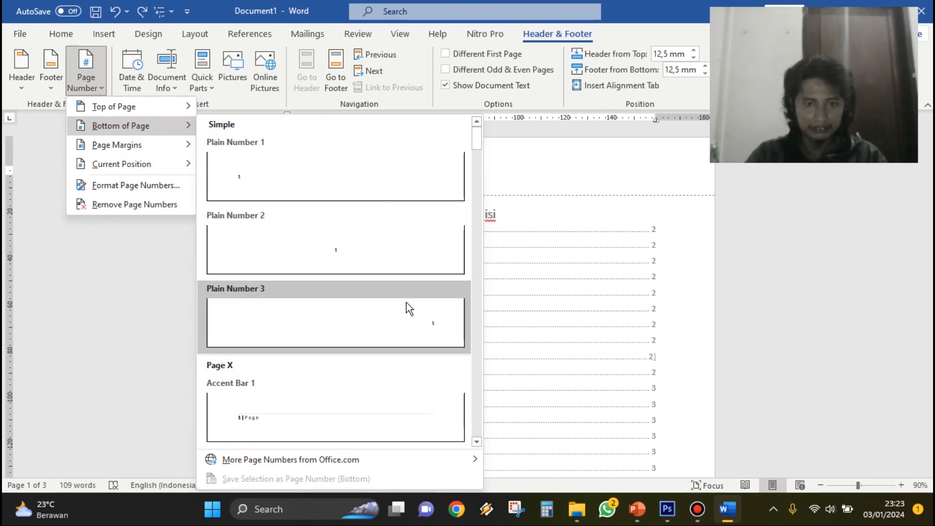
{"action": "left_click", "coordinate": [415, 320]}
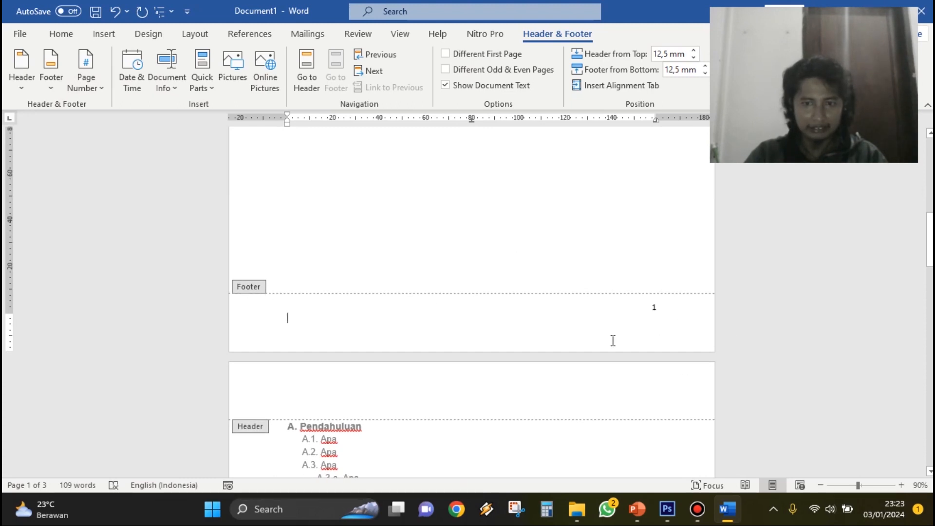
{"action": "scroll", "coordinate": [633, 331], "scroll_direction": "down", "scroll_amount": 10}
{"action": "scroll", "coordinate": [647, 273], "scroll_direction": "up", "scroll_amount": 9}
{"action": "scroll", "coordinate": [648, 324], "scroll_direction": "down", "scroll_amount": 10}
{"action": "scroll", "coordinate": [685, 360], "scroll_direction": "up", "scroll_amount": 6}
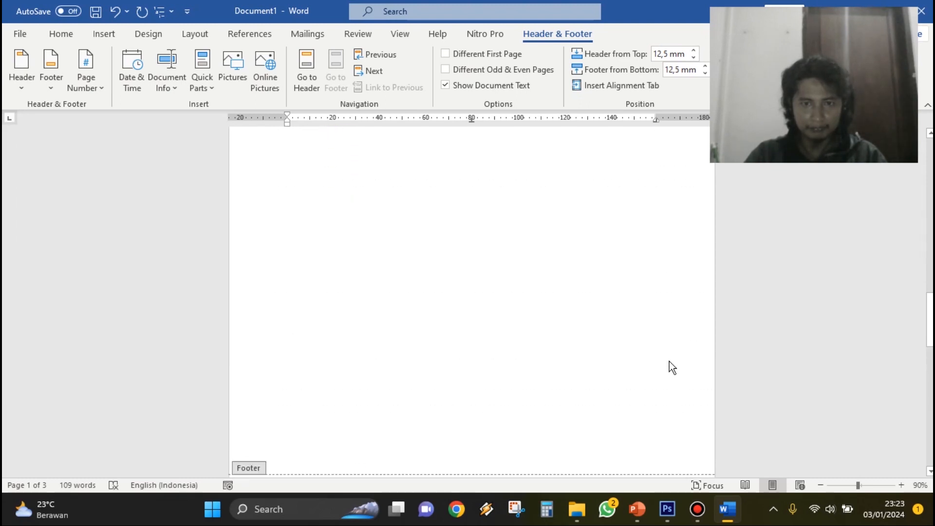
{"action": "scroll", "coordinate": [667, 364], "scroll_direction": "down", "scroll_amount": 7}
{"action": "scroll", "coordinate": [665, 361], "scroll_direction": "up", "scroll_amount": 5}
Insert page numbers at the top of the pages with the Plain Number 3 design.
{"action": "left_click", "coordinate": [88, 73]}
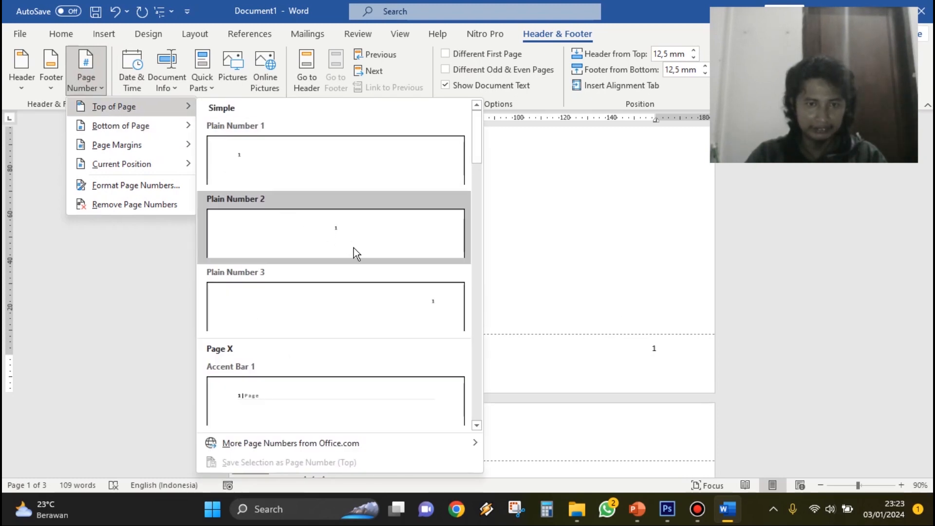
{"action": "left_click", "coordinate": [411, 306]}
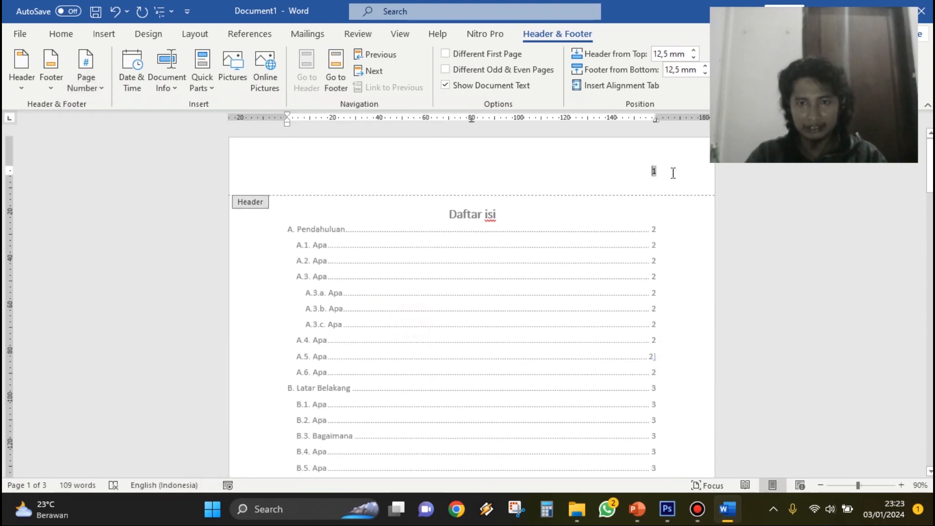
{"action": "scroll", "coordinate": [673, 173], "scroll_direction": "down", "scroll_amount": 10}
{"action": "scroll", "coordinate": [677, 277], "scroll_direction": "up", "scroll_amount": 1}
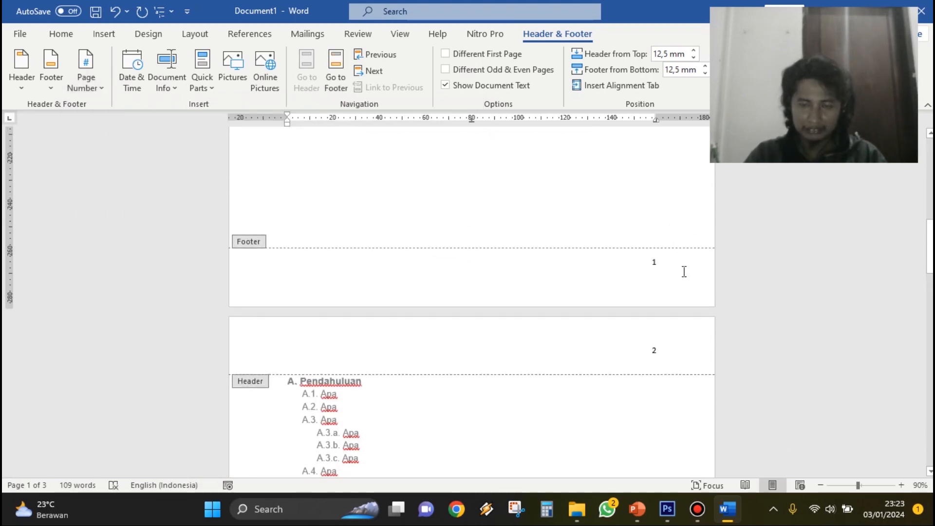
{"action": "left_click", "coordinate": [825, 318]}
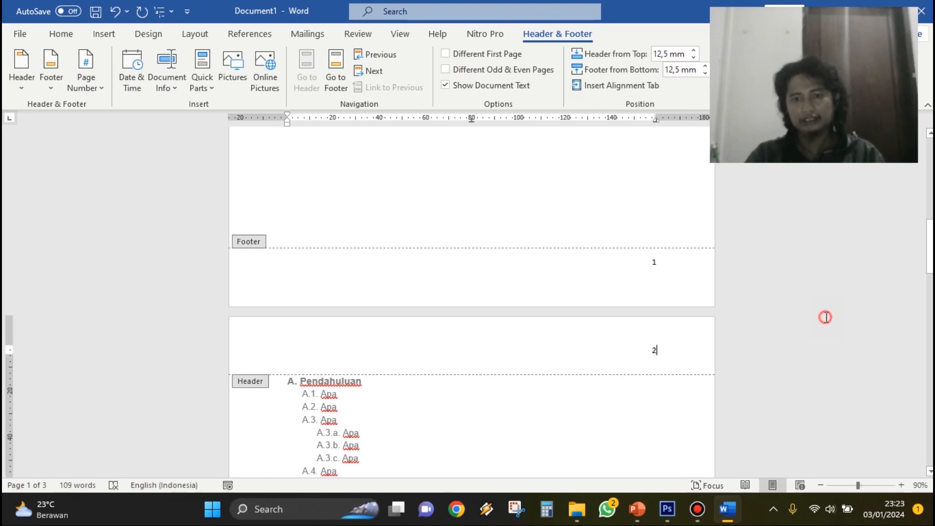
Leave header and footer editing and check the page numbers from the Daftar isi page to the last page.
{"action": "double_click", "coordinate": [649, 307]}
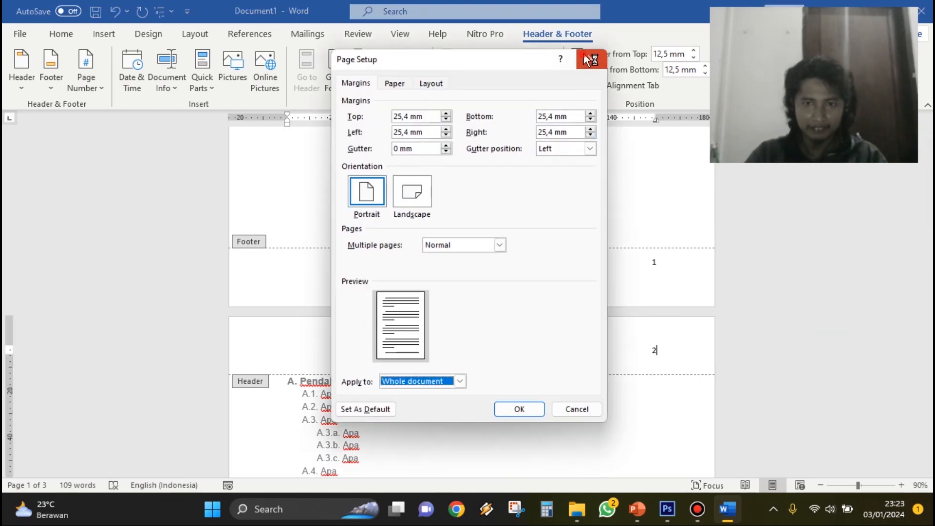
{"action": "left_click", "coordinate": [590, 60]}
{"action": "scroll", "coordinate": [629, 325], "scroll_direction": "up", "scroll_amount": 5}
{"action": "scroll", "coordinate": [585, 302], "scroll_direction": "down", "scroll_amount": 2}
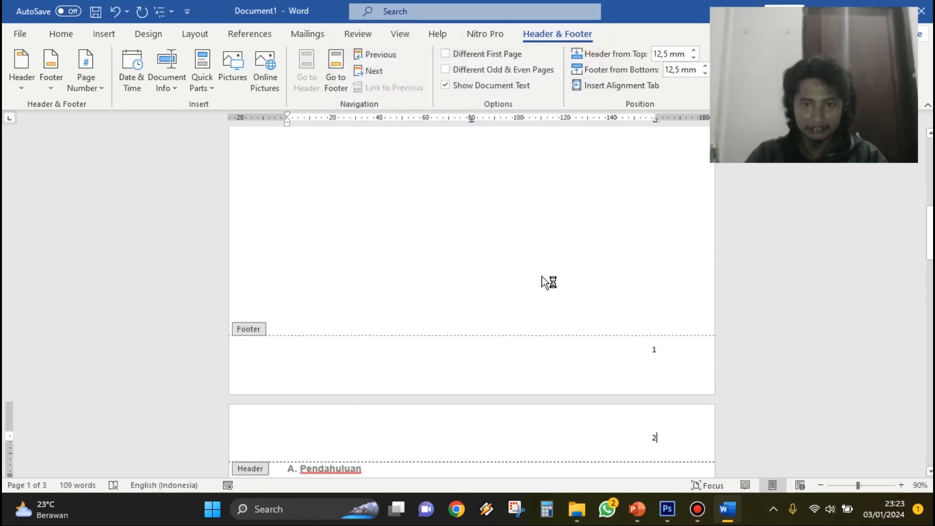
{"action": "double_click", "coordinate": [474, 235]}
{"action": "scroll", "coordinate": [692, 336], "scroll_direction": "up", "scroll_amount": 6}
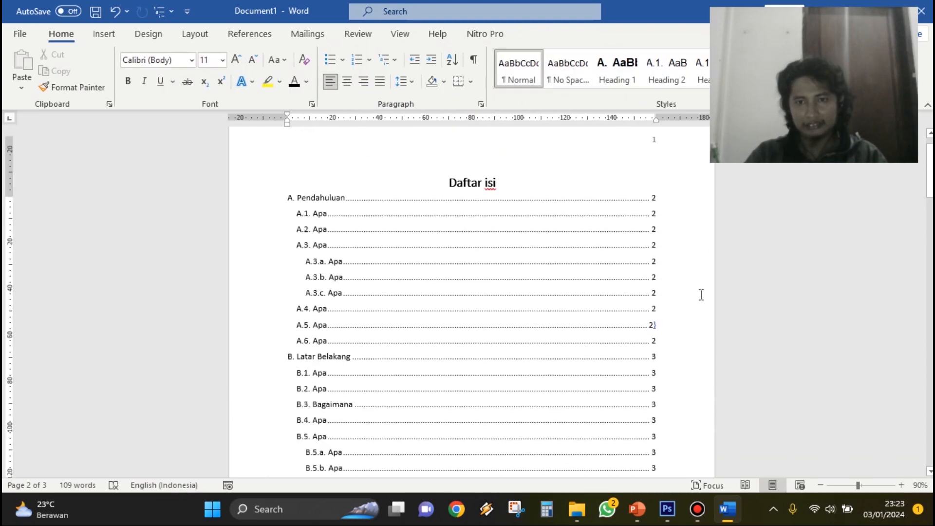
{"action": "scroll", "coordinate": [682, 263], "scroll_direction": "up", "scroll_amount": 1}
{"action": "scroll", "coordinate": [655, 234], "scroll_direction": "down", "scroll_amount": 15}
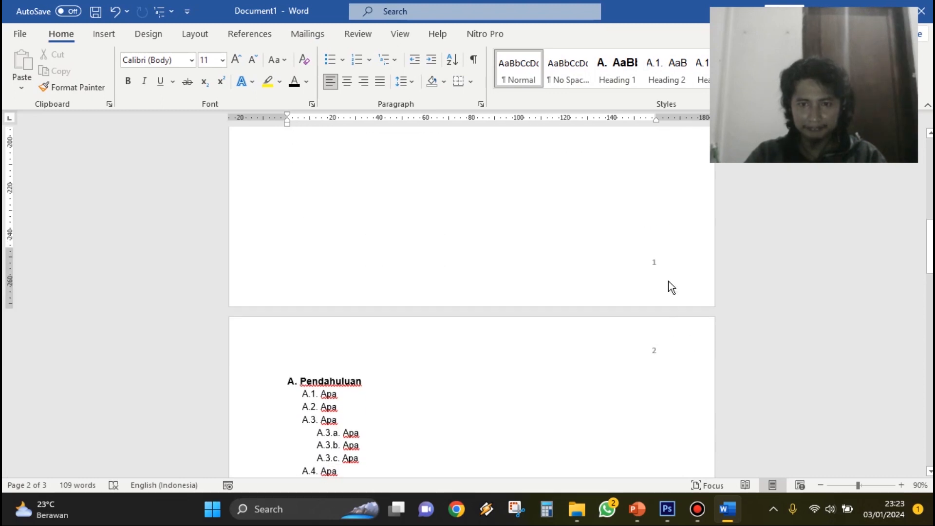
{"action": "scroll", "coordinate": [665, 302], "scroll_direction": "down", "scroll_amount": 15}
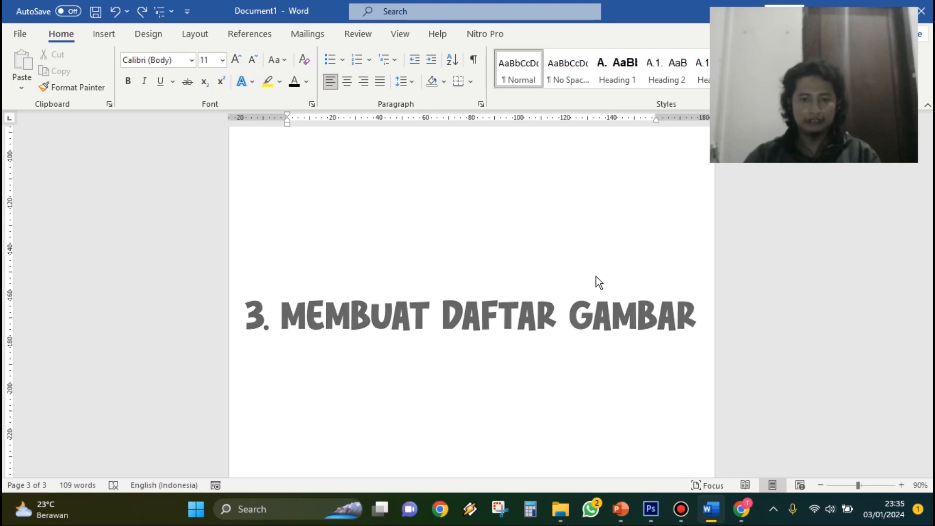
Insert a blank page after the B.5 subheadings at the end of the document.
{"action": "scroll", "coordinate": [596, 278], "scroll_direction": "up", "scroll_amount": 5}
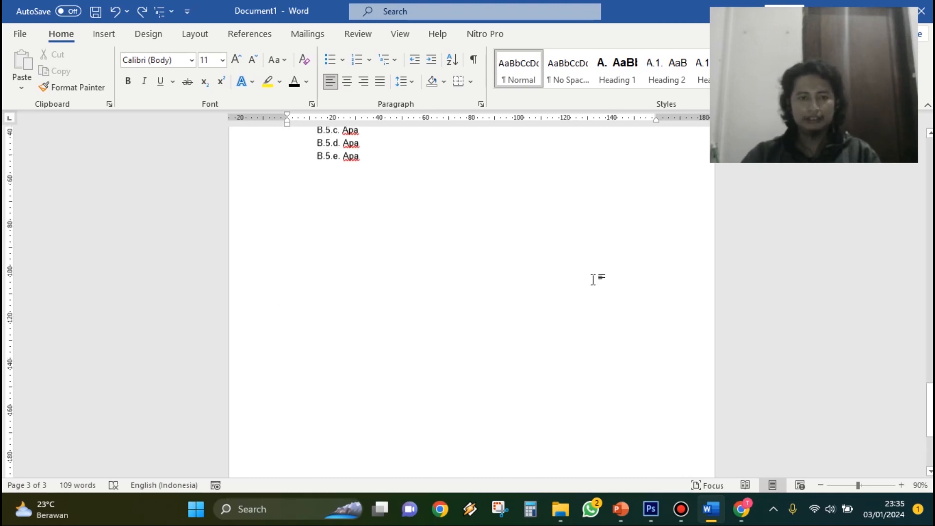
{"action": "scroll", "coordinate": [518, 332], "scroll_direction": "down", "scroll_amount": 8}
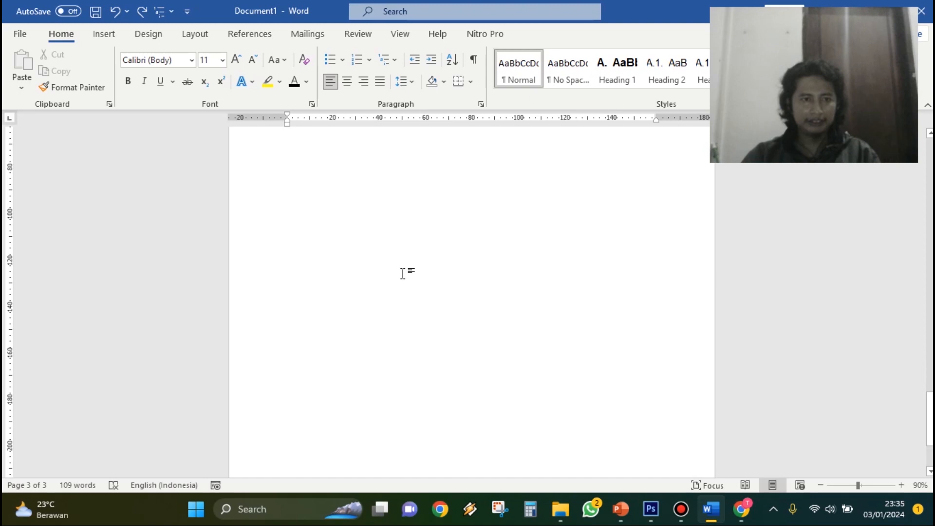
{"action": "scroll", "coordinate": [404, 271], "scroll_direction": "up", "scroll_amount": 5}
{"action": "left_click", "coordinate": [105, 35]}
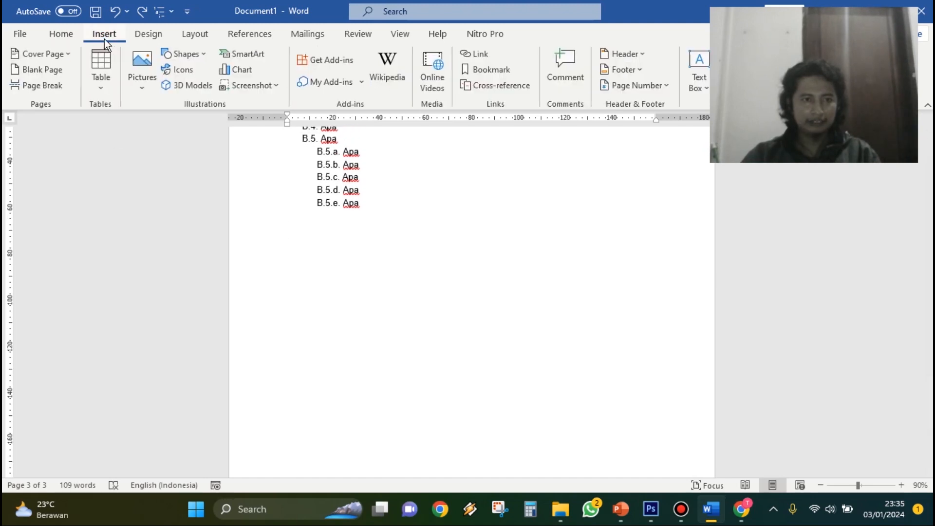
{"action": "left_click", "coordinate": [36, 70]}
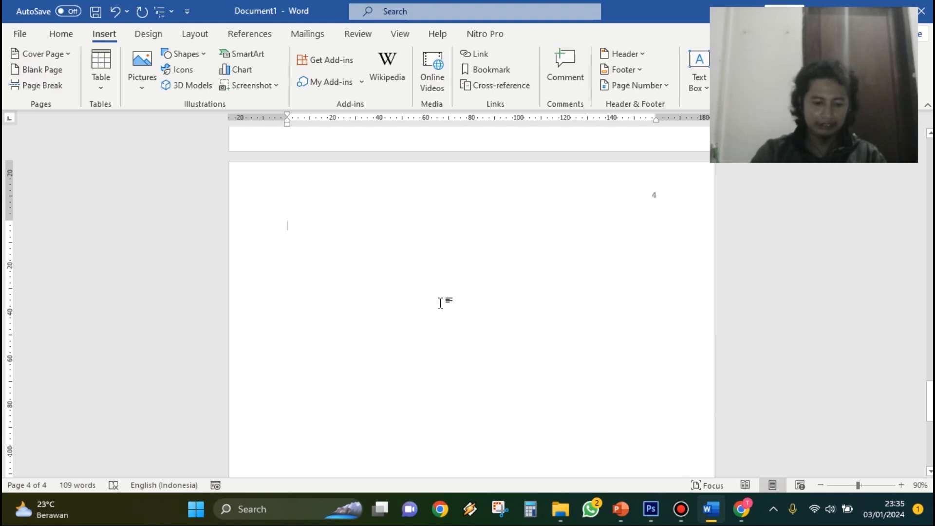
Enter the title "Daftar Gambar" at the start of the new blank page.
{"action": "type", "text": "Da"}
{"action": "key", "text": "BackSpace"}
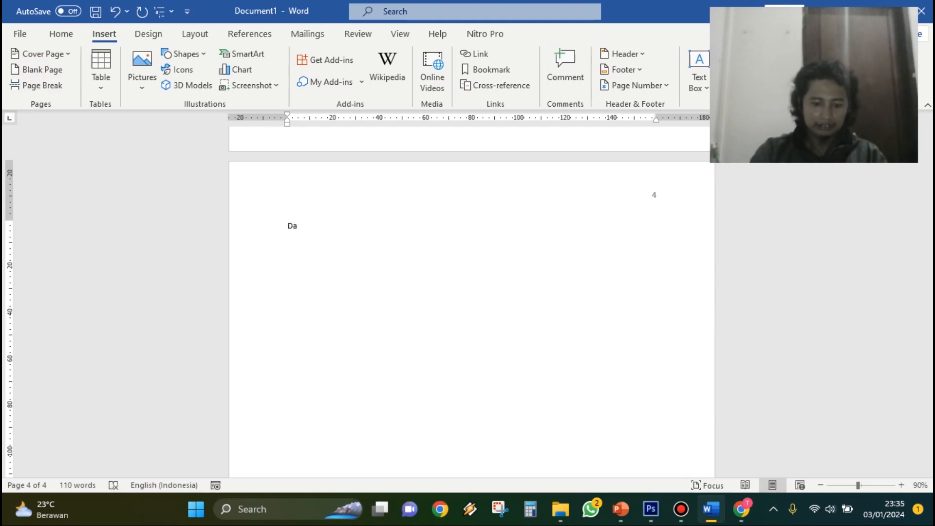
{"action": "key", "text": "BackSpace"}
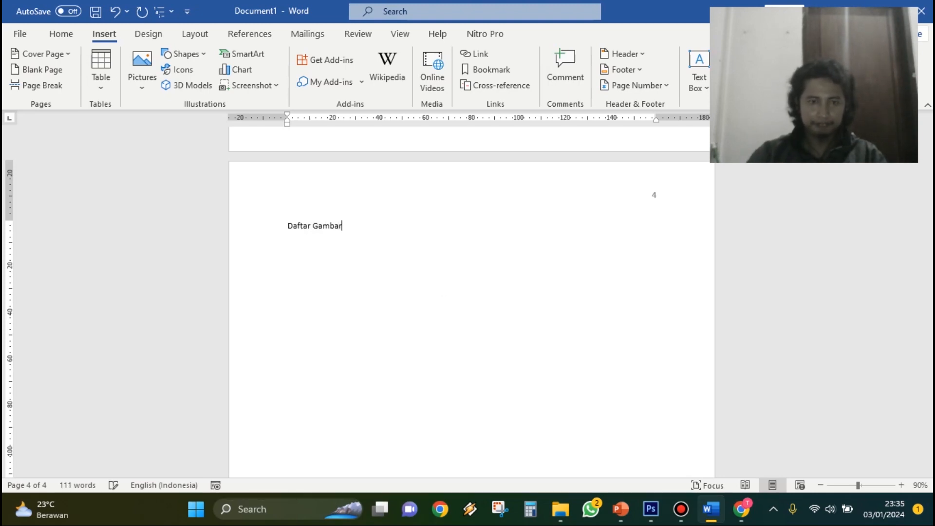
Format the Daftar Gambar title as centered, bold Arial at size 12.
{"action": "left_click", "coordinate": [261, 234]}
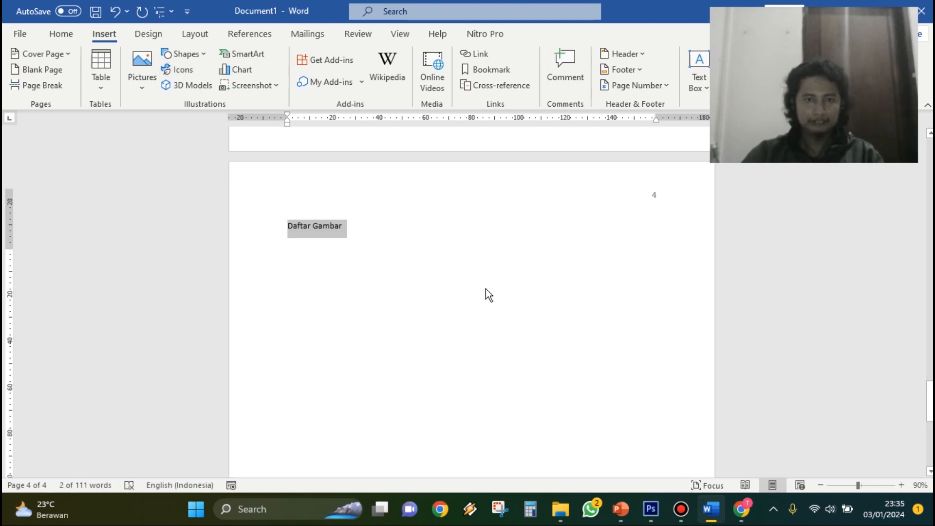
{"action": "scroll", "coordinate": [486, 292], "scroll_direction": "up", "scroll_amount": 3}
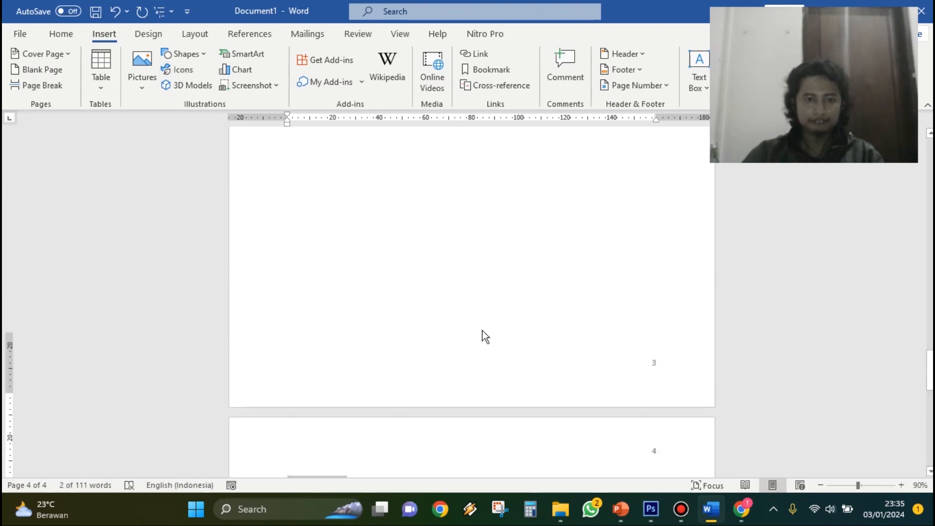
{"action": "left_click", "coordinate": [71, 35]}
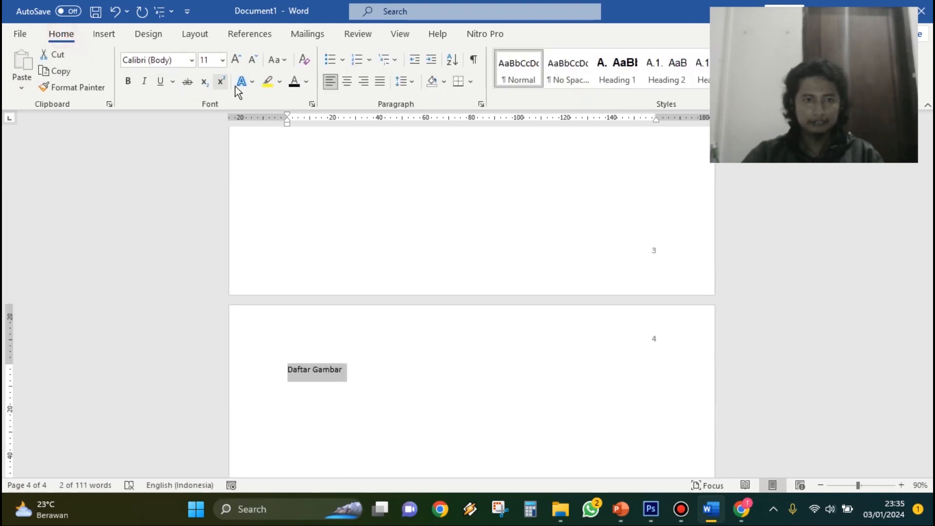
{"action": "left_click", "coordinate": [346, 81]}
{"action": "left_click", "coordinate": [128, 81]}
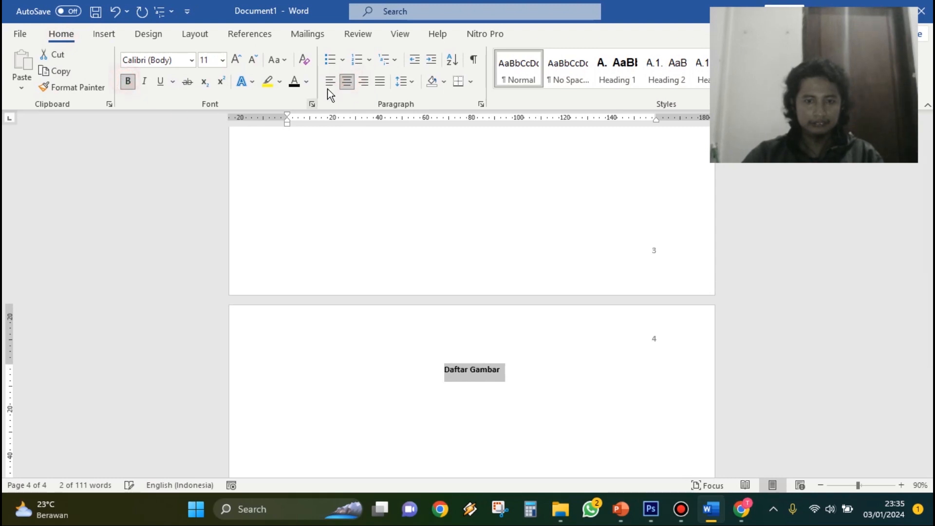
{"action": "left_click", "coordinate": [237, 60]}
{"action": "left_click", "coordinate": [236, 59]}
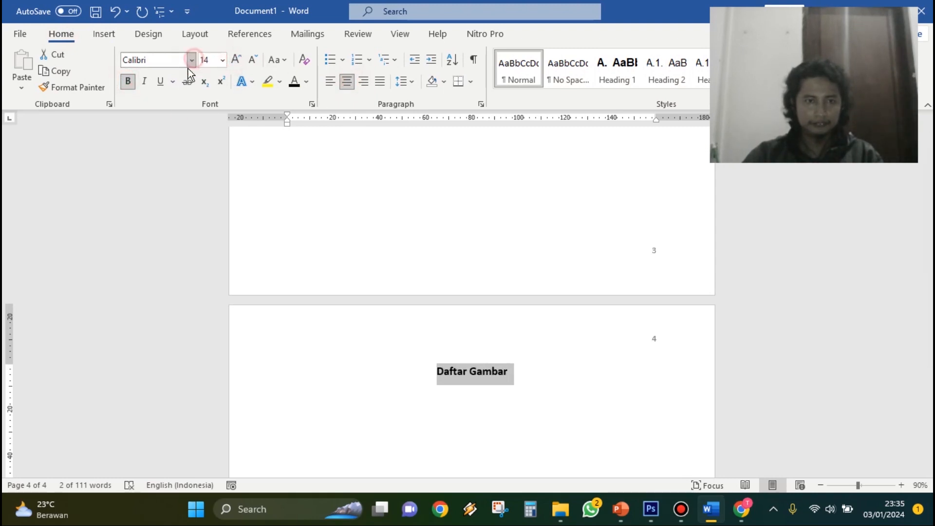
{"action": "left_click", "coordinate": [191, 60]}
{"action": "left_click", "coordinate": [160, 161]}
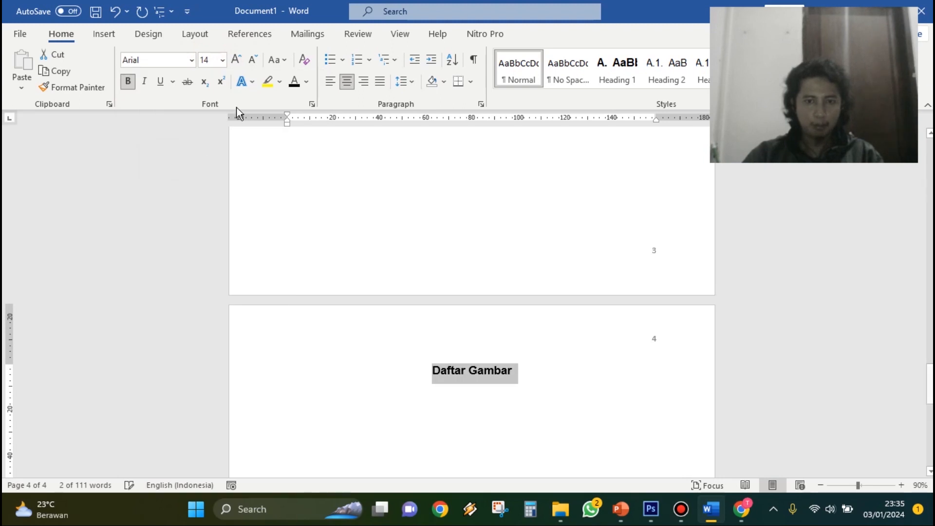
{"action": "left_click", "coordinate": [251, 60]}
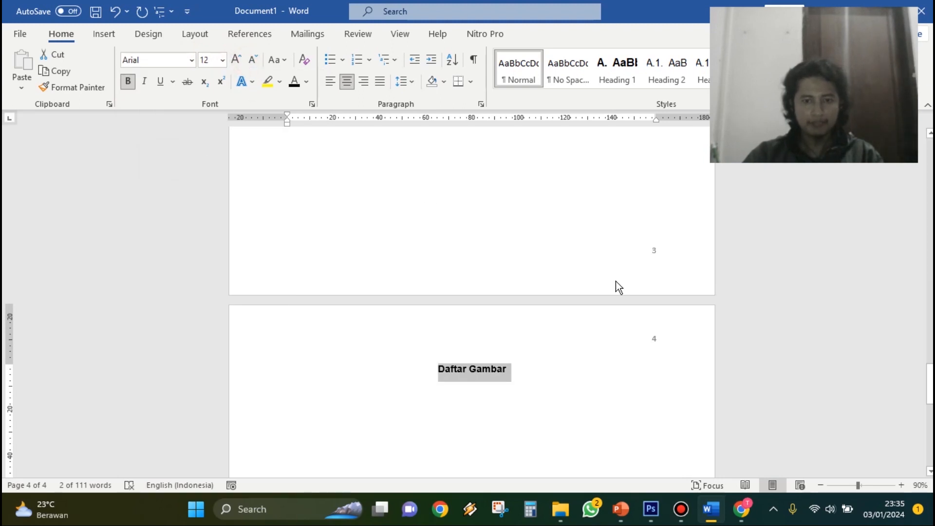
Add an empty line below the Daftar Gambar title and place the cursor on it.
{"action": "scroll", "coordinate": [615, 283], "scroll_direction": "down", "scroll_amount": 2}
{"action": "left_click", "coordinate": [543, 258]}
{"action": "key", "text": "Home"}
{"action": "scroll", "coordinate": [451, 298], "scroll_direction": "down", "scroll_amount": 2}
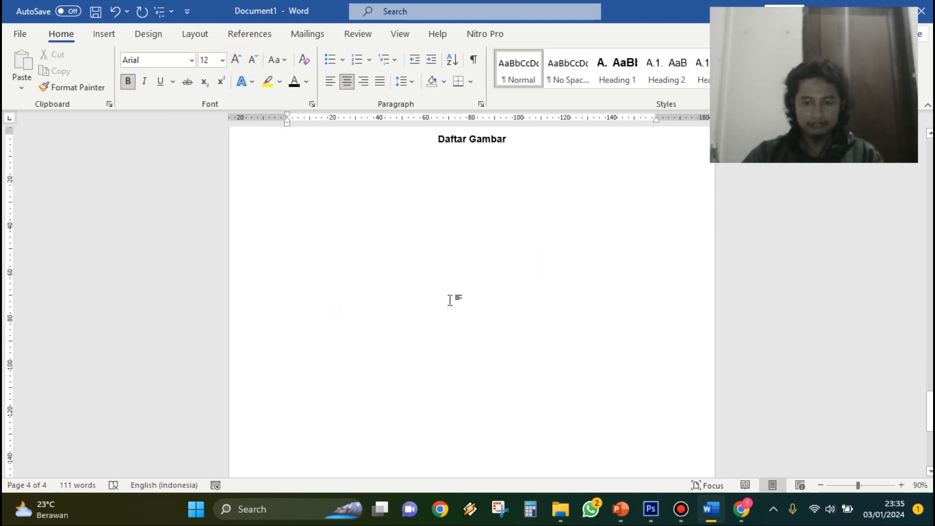
{"action": "scroll", "coordinate": [603, 286], "scroll_direction": "up", "scroll_amount": 2}
{"action": "key", "text": "Return"}
{"action": "key", "text": "BackSpace"}
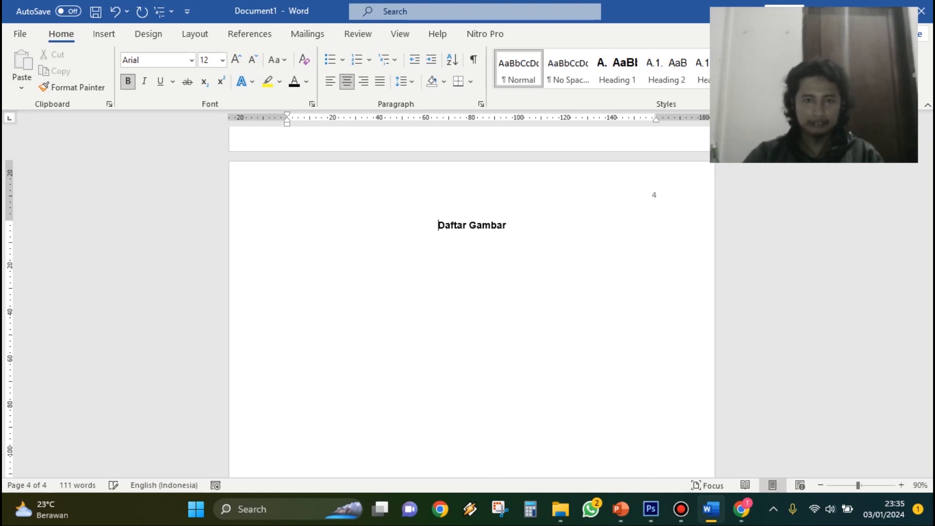
{"action": "left_click", "coordinate": [540, 319]}
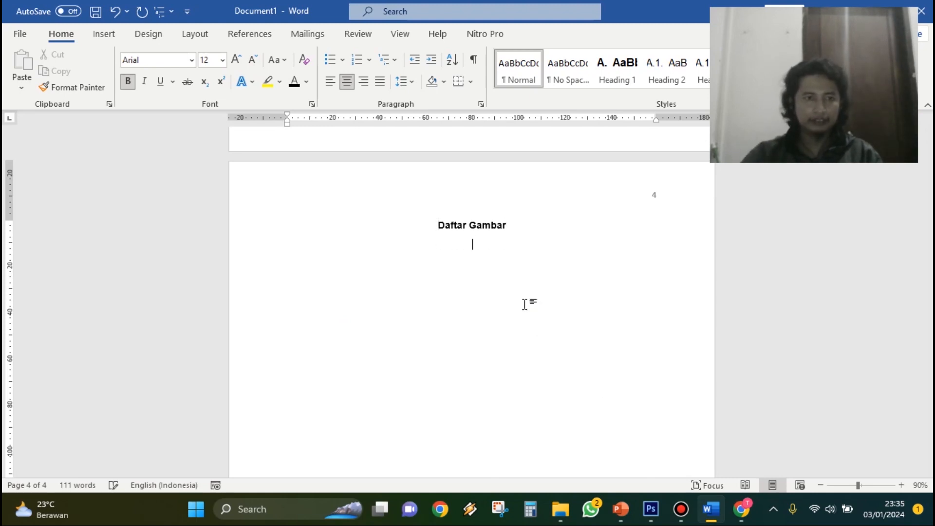
Insert a blank page after the Daftar Gambar page and place the cursor at its start.
{"action": "left_click", "coordinate": [109, 34]}
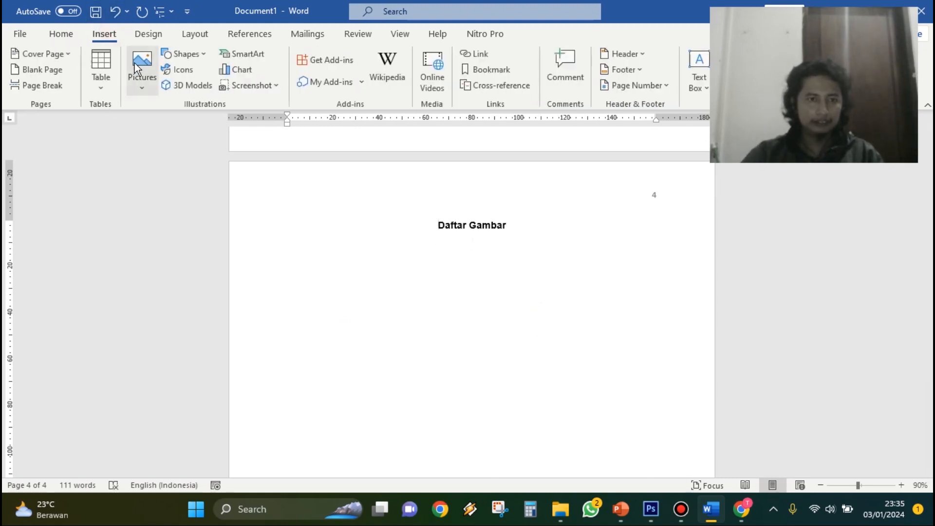
{"action": "left_click", "coordinate": [22, 34]}
{"action": "left_click", "coordinate": [69, 35]}
{"action": "left_click", "coordinate": [55, 35]}
{"action": "left_click", "coordinate": [104, 34]}
{"action": "left_click", "coordinate": [44, 69]}
{"action": "scroll", "coordinate": [459, 264], "scroll_direction": "down", "scroll_amount": 2}
{"action": "left_click", "coordinate": [358, 247]}
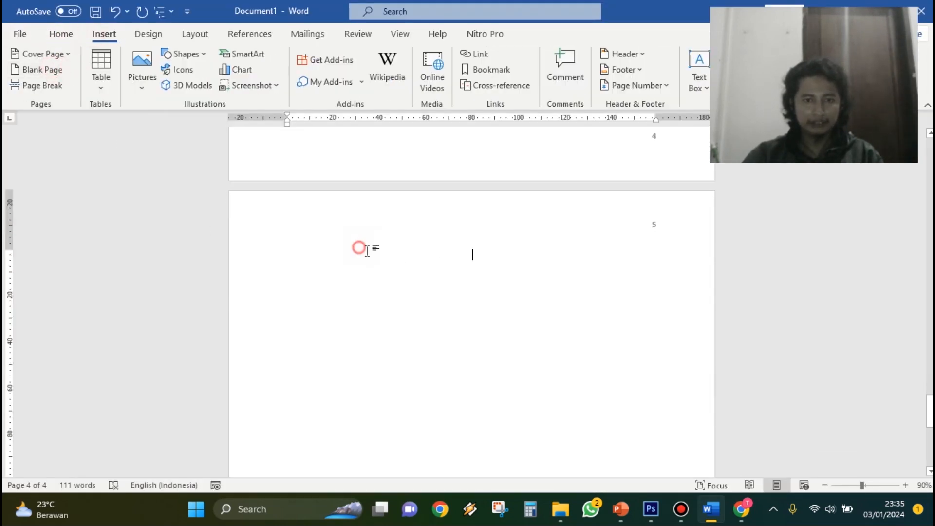
{"action": "scroll", "coordinate": [380, 270], "scroll_direction": "down", "scroll_amount": 2}
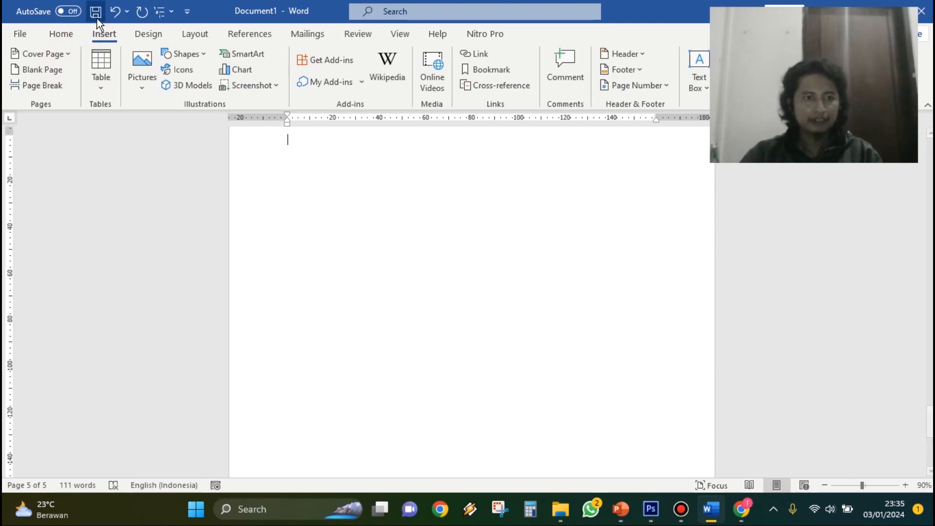
Insert the picture "images (1)" from the Saved Pictures folder onto the new blank page.
{"action": "left_click", "coordinate": [144, 74]}
{"action": "left_click", "coordinate": [169, 128]}
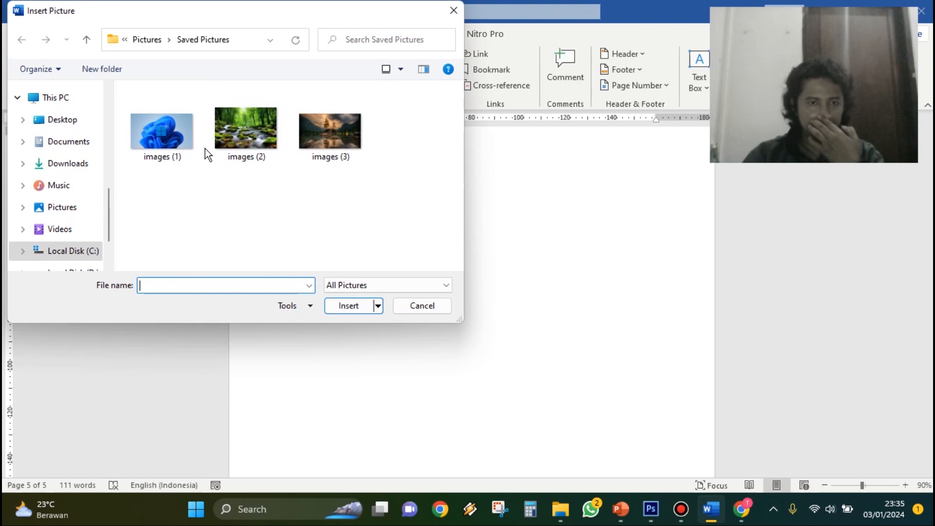
{"action": "left_click", "coordinate": [168, 146]}
{"action": "left_click", "coordinate": [358, 306]}
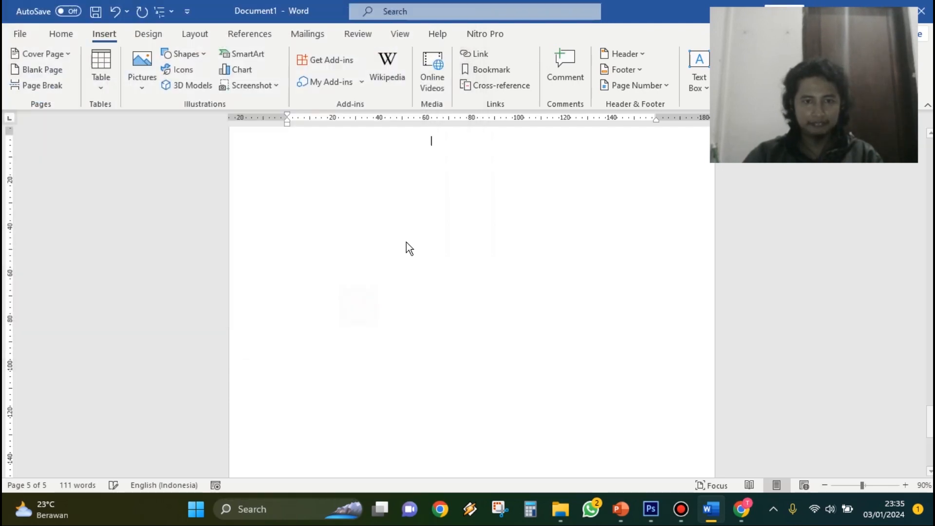
{"action": "scroll", "coordinate": [495, 265], "scroll_direction": "up", "scroll_amount": 2}
{"action": "scroll", "coordinate": [585, 337], "scroll_direction": "down", "scroll_amount": 1}
{"action": "scroll", "coordinate": [585, 336], "scroll_direction": "down", "scroll_amount": 1}
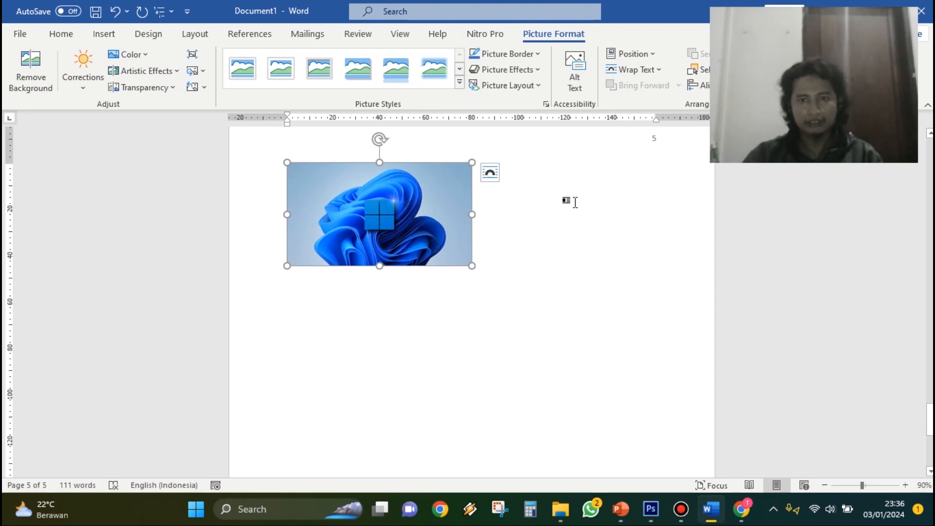
{"action": "scroll", "coordinate": [606, 271], "scroll_direction": "up", "scroll_amount": 2}
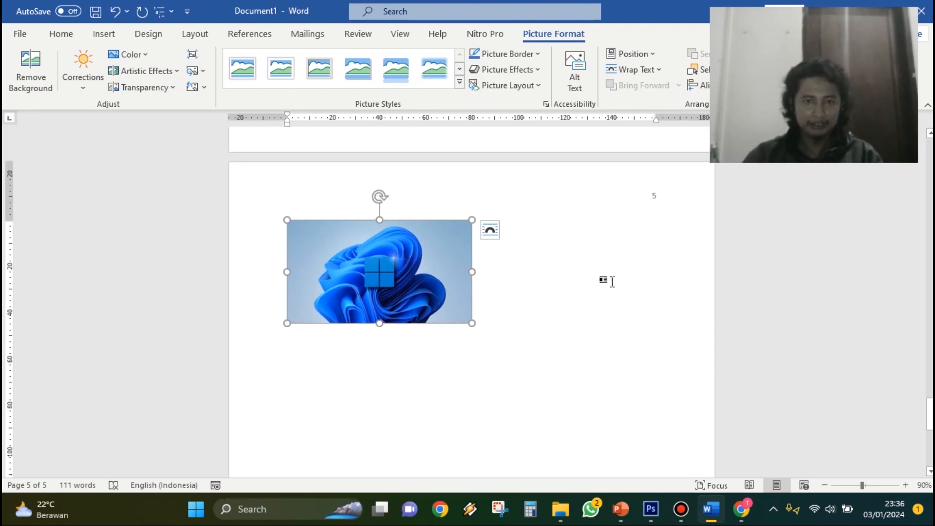
Start a caption for the inserted picture and check the available caption labels.
{"action": "right_click", "coordinate": [413, 269]}
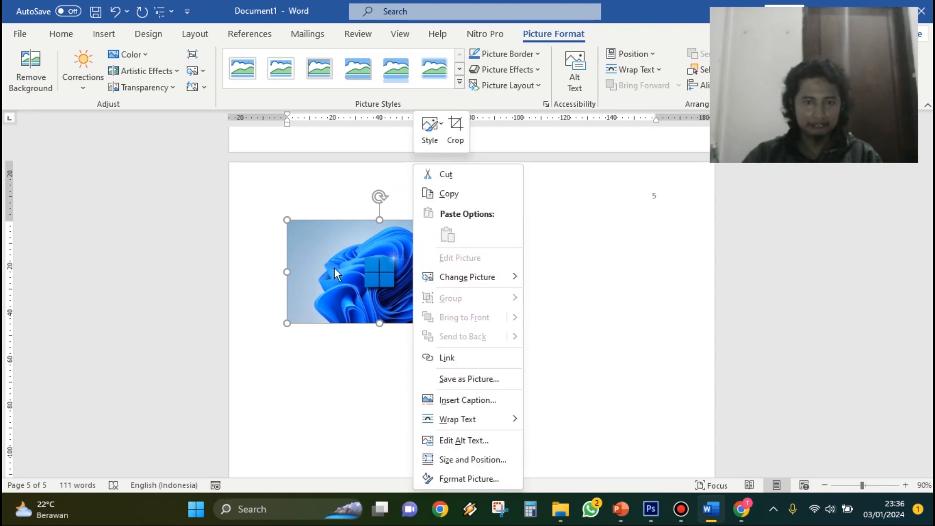
{"action": "left_click", "coordinate": [455, 400]}
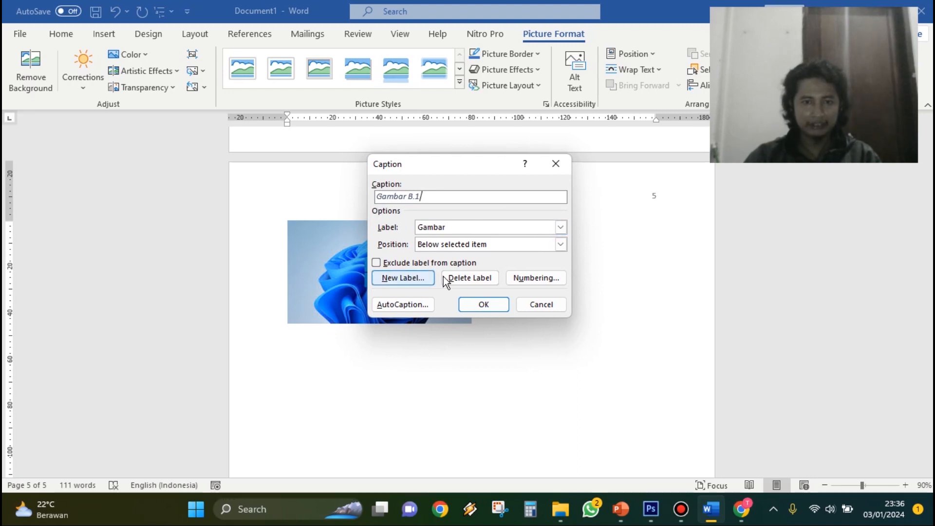
{"action": "left_click", "coordinate": [561, 227]}
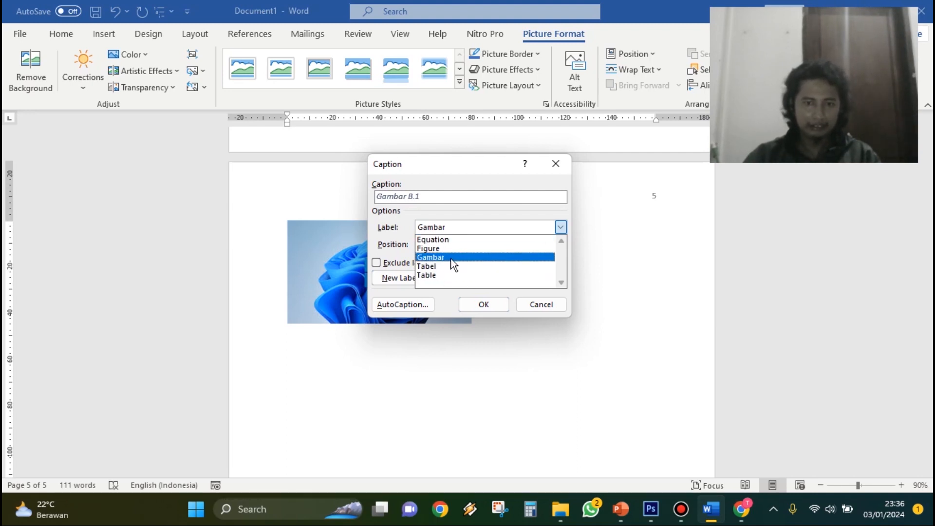
{"action": "left_click", "coordinate": [396, 283]}
{"action": "left_click", "coordinate": [508, 262]}
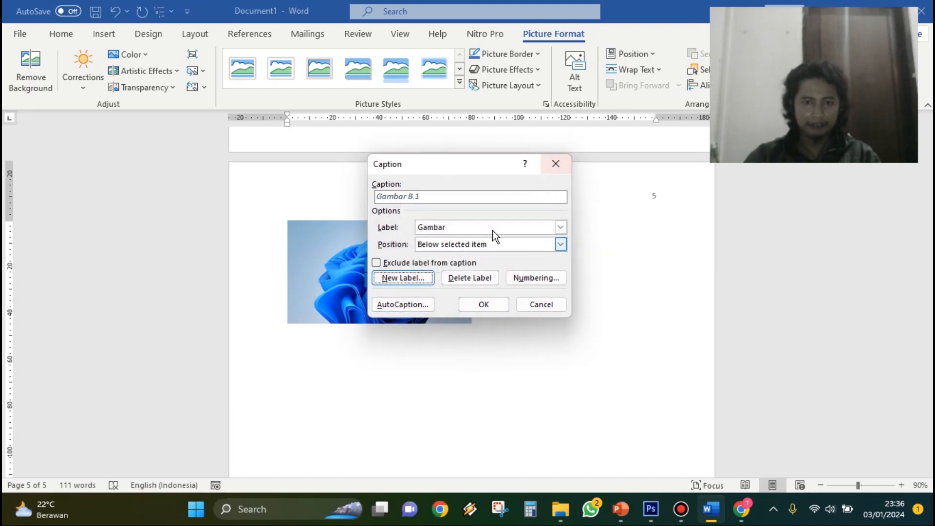
{"action": "left_click", "coordinate": [401, 281]}
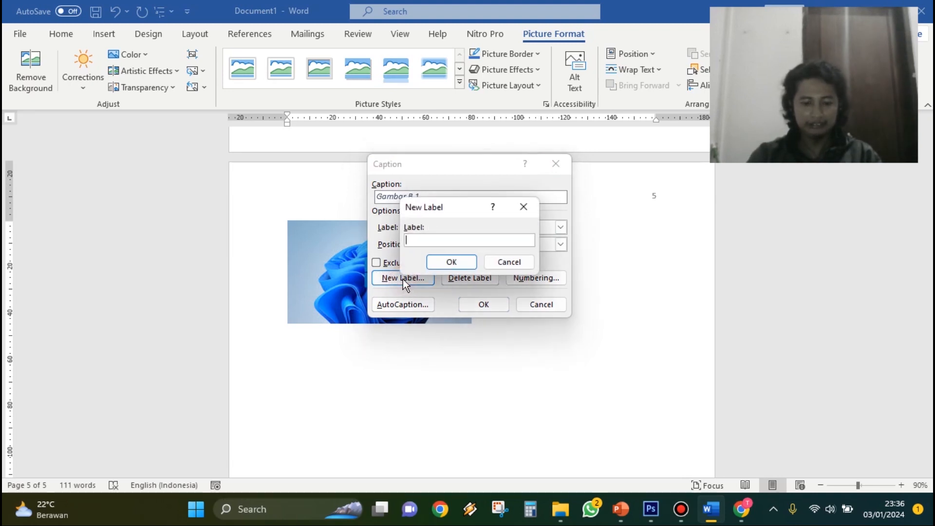
{"action": "type", "text": "Gambar"}
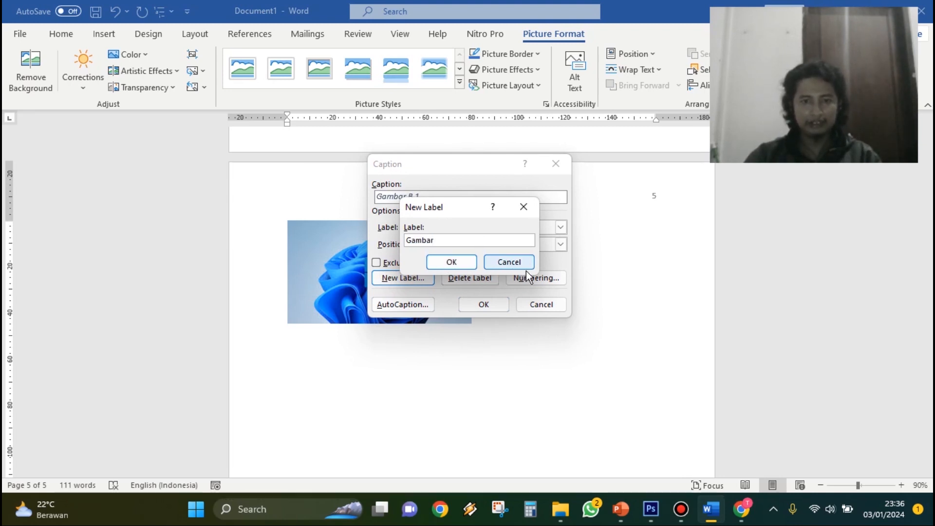
{"action": "left_click", "coordinate": [498, 263]}
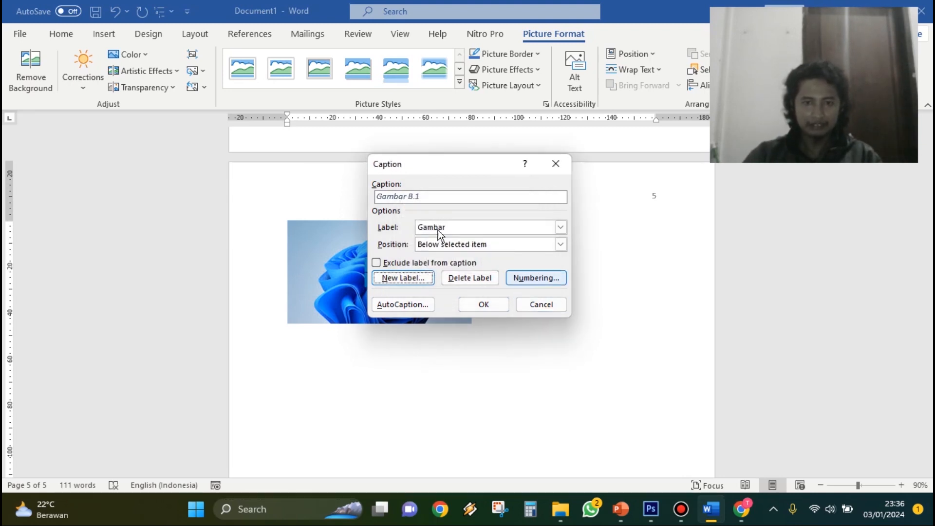
Choose the Gambar caption label and set its numbering format to 1, 2, 3, ….
{"action": "left_click", "coordinate": [560, 227]}
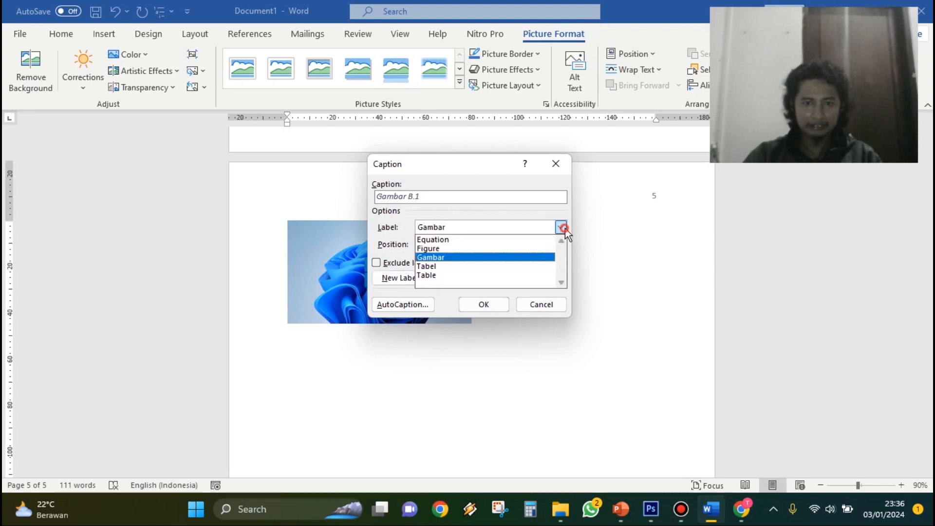
{"action": "left_click", "coordinate": [438, 255]}
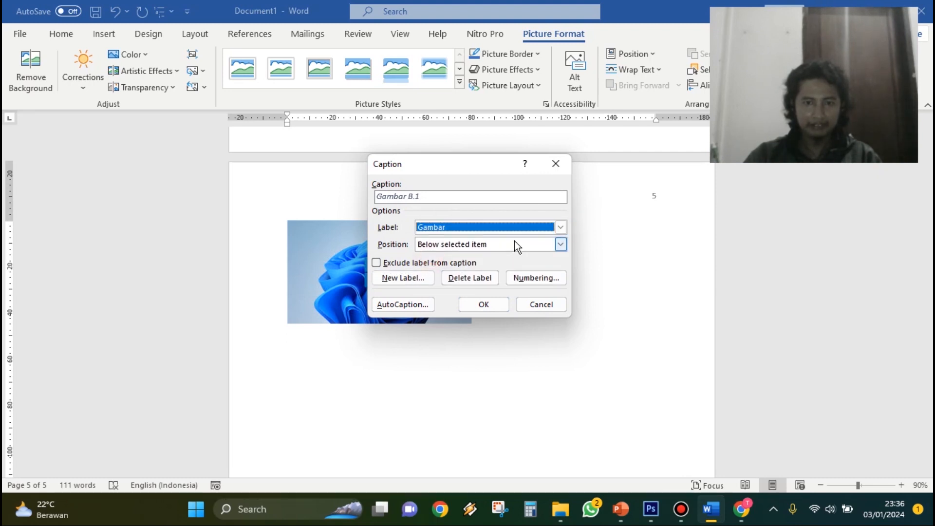
{"action": "left_click", "coordinate": [533, 281]}
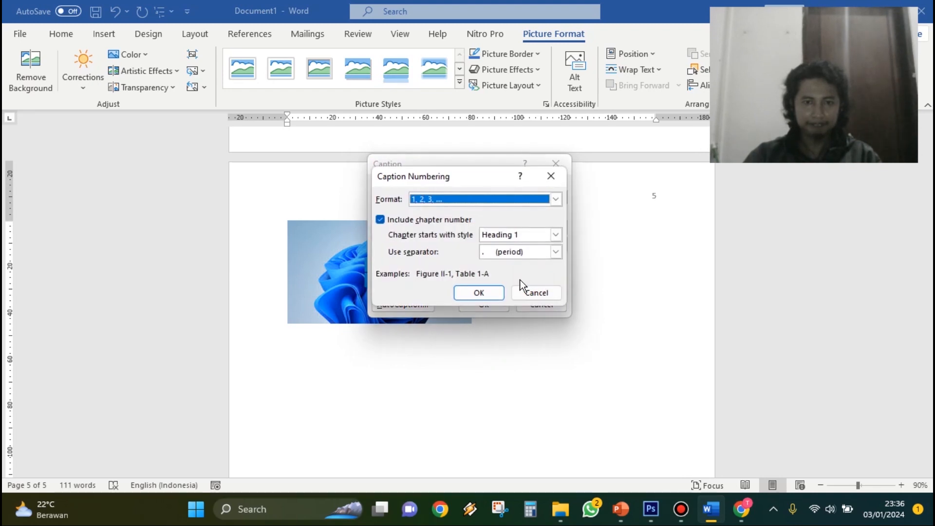
{"action": "left_click", "coordinate": [471, 200]}
{"action": "left_click", "coordinate": [424, 211]}
{"action": "left_click", "coordinate": [459, 200]}
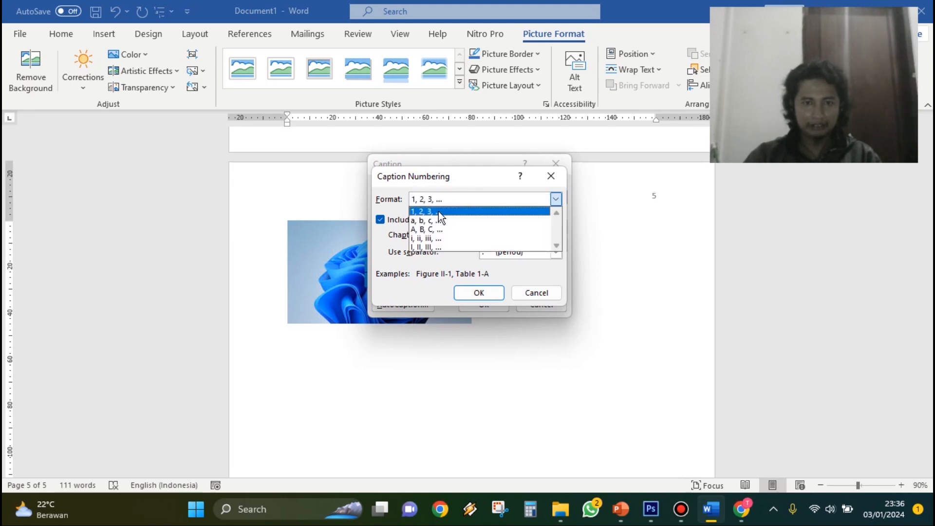
{"action": "left_click", "coordinate": [438, 212]}
{"action": "left_click", "coordinate": [455, 201]}
{"action": "left_click", "coordinate": [437, 230]}
{"action": "left_click", "coordinate": [452, 200]}
{"action": "left_click", "coordinate": [445, 246]}
{"action": "left_click", "coordinate": [484, 197]}
{"action": "left_click", "coordinate": [448, 211]}
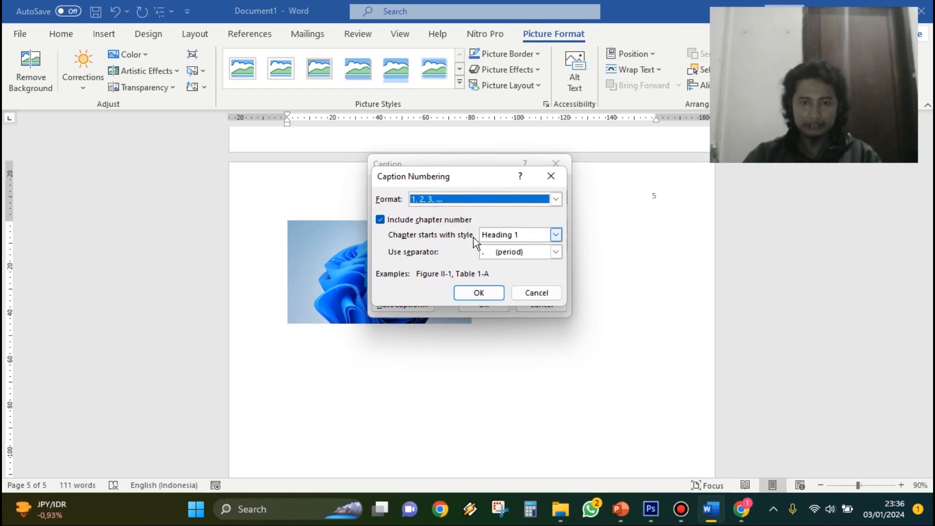
Base the caption's chapter number on Heading 1 with a period separator and insert the caption below the picture.
{"action": "left_click", "coordinate": [530, 240]}
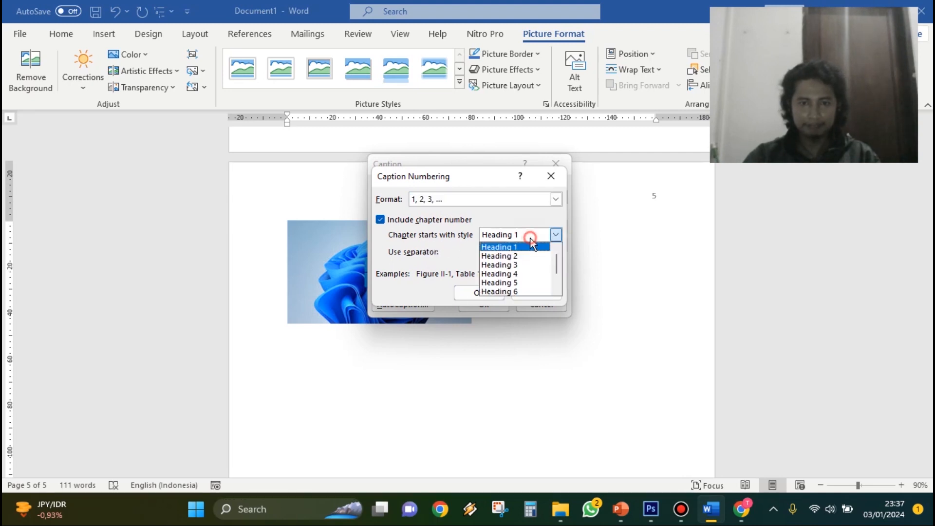
{"action": "left_click", "coordinate": [524, 244]}
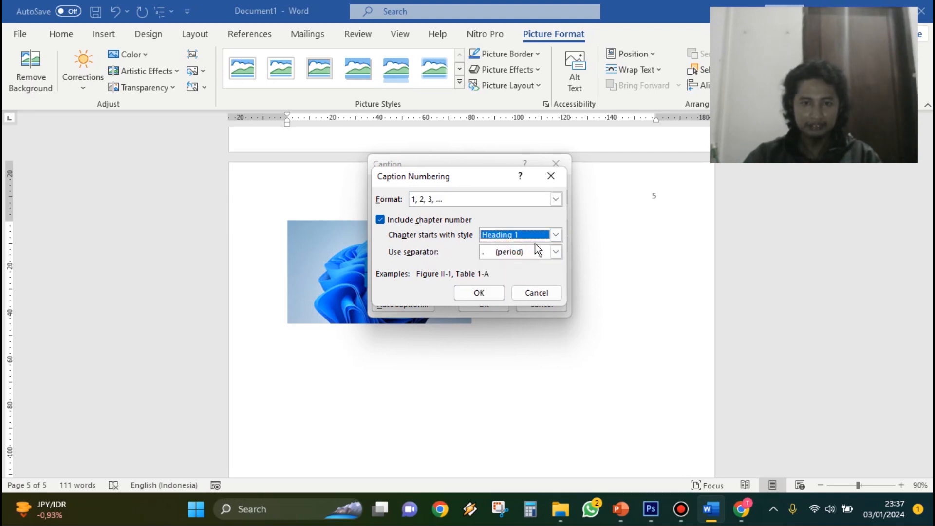
{"action": "left_click", "coordinate": [515, 257]}
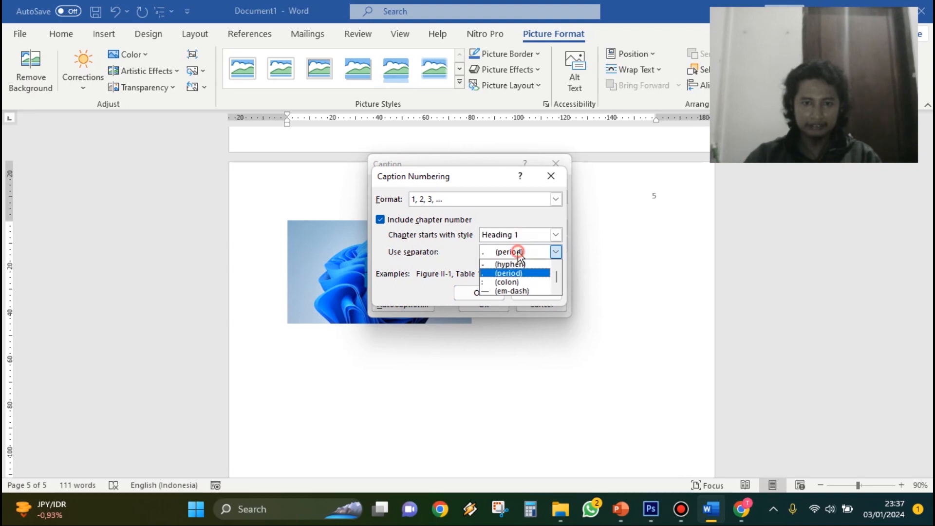
{"action": "left_click", "coordinate": [519, 276]}
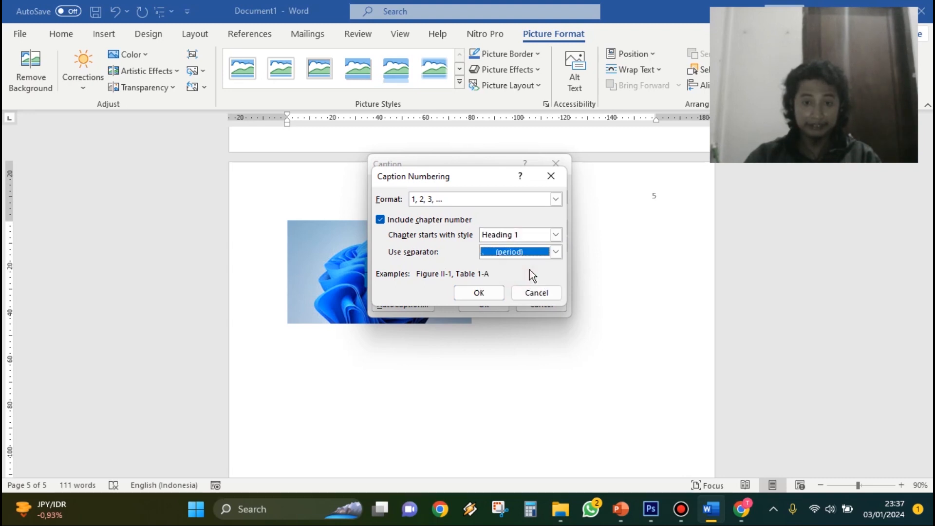
{"action": "left_click", "coordinate": [478, 292]}
{"action": "left_click", "coordinate": [483, 305]}
{"action": "scroll", "coordinate": [344, 323], "scroll_direction": "down", "scroll_amount": 3}
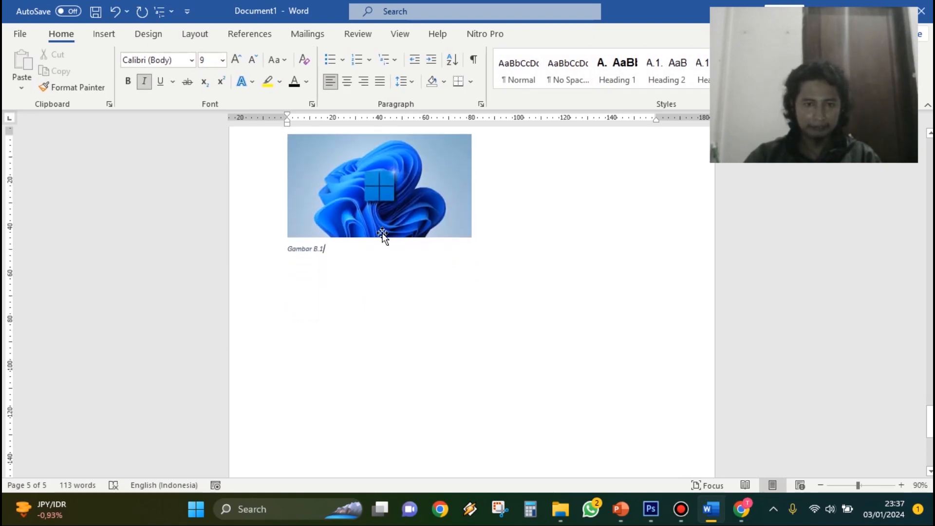
Insert the picture "images (2)" on the line below the Gambar B.1 caption.
{"action": "left_click", "coordinate": [379, 180]}
{"action": "left_click", "coordinate": [570, 236]}
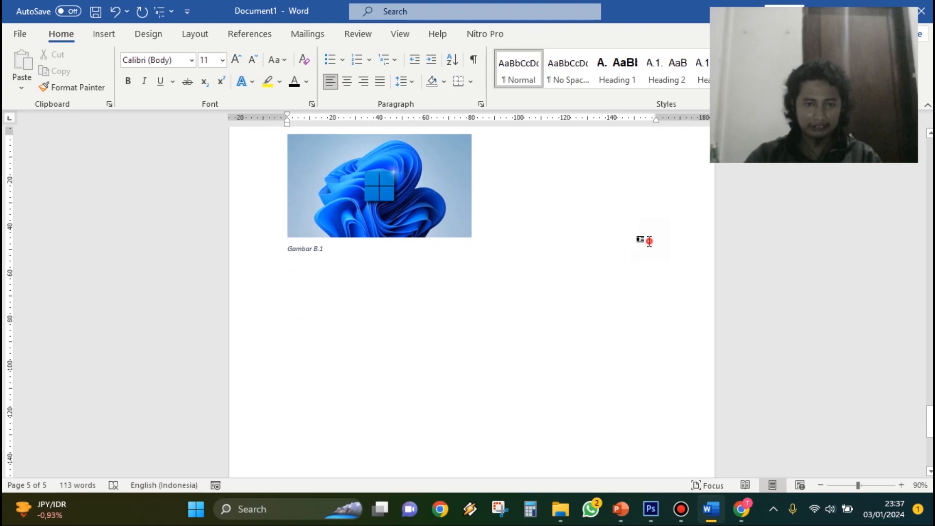
{"action": "left_click", "coordinate": [537, 252]}
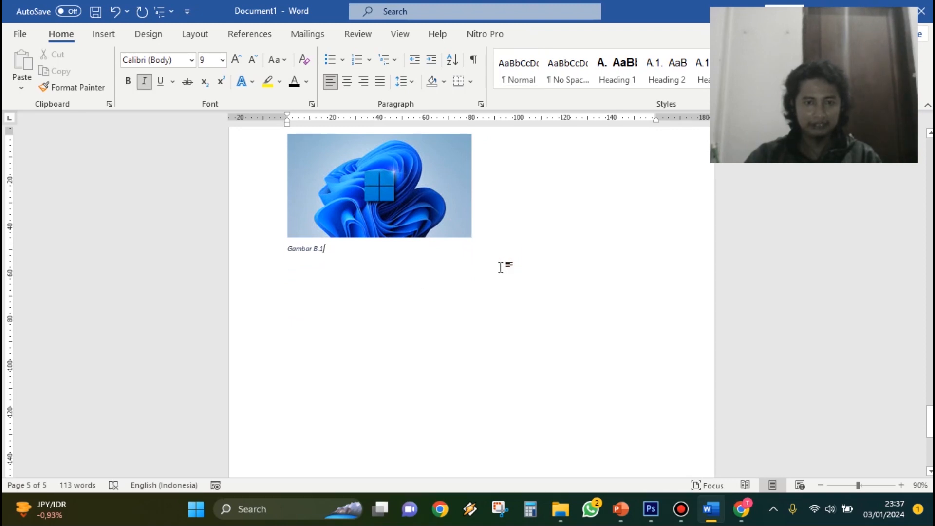
{"action": "left_click", "coordinate": [499, 266]}
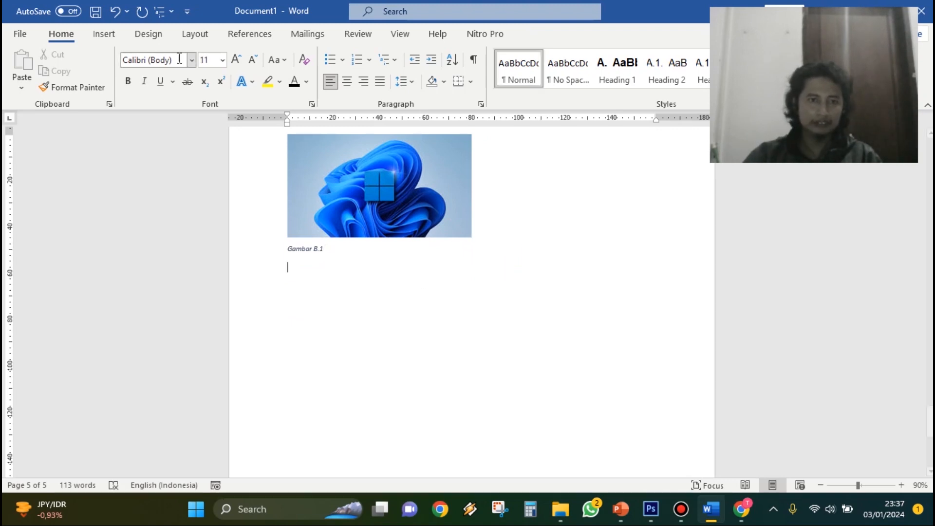
{"action": "left_click", "coordinate": [111, 35]}
{"action": "left_click", "coordinate": [146, 81]}
{"action": "left_click", "coordinate": [176, 126]}
{"action": "double_click", "coordinate": [261, 143]}
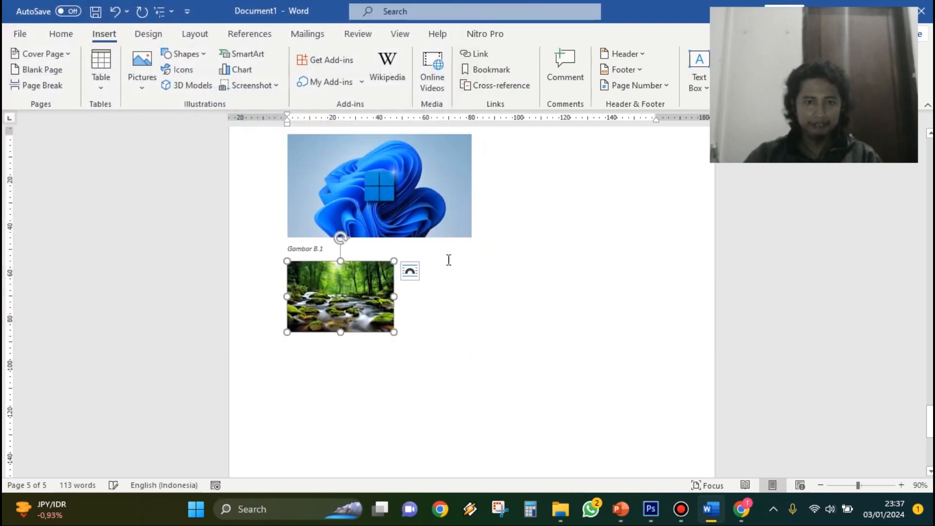
Enlarge the forest stream picture proportionally to about 74 mm wide.
{"action": "left_click_drag", "start_coordinate": [398, 276], "coordinate": [457, 317]}
{"action": "scroll", "coordinate": [392, 287], "scroll_direction": "down", "scroll_amount": 3}
{"action": "scroll", "coordinate": [388, 221], "scroll_direction": "up", "scroll_amount": 2}
Add a caption with the Gambar label below the forest stream picture.
{"action": "right_click", "coordinate": [400, 227]}
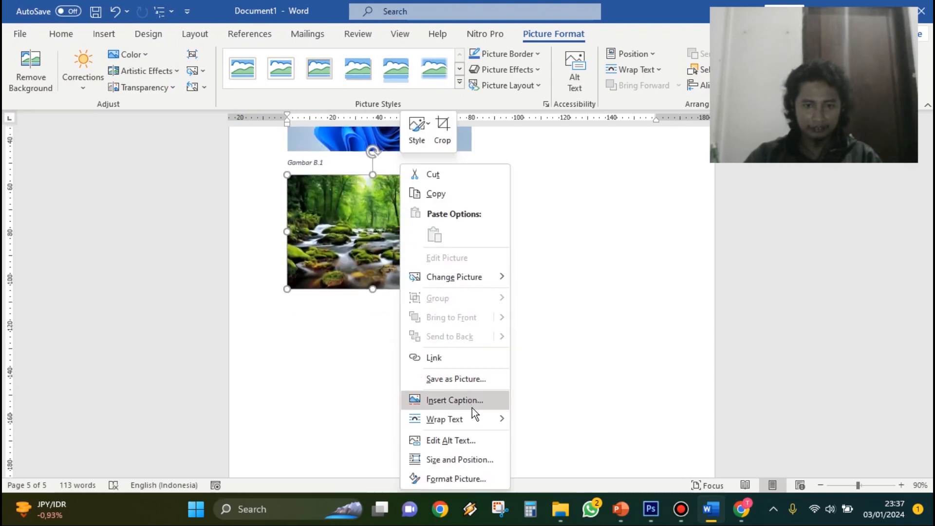
{"action": "left_click", "coordinate": [349, 247]}
{"action": "right_click", "coordinate": [385, 225]}
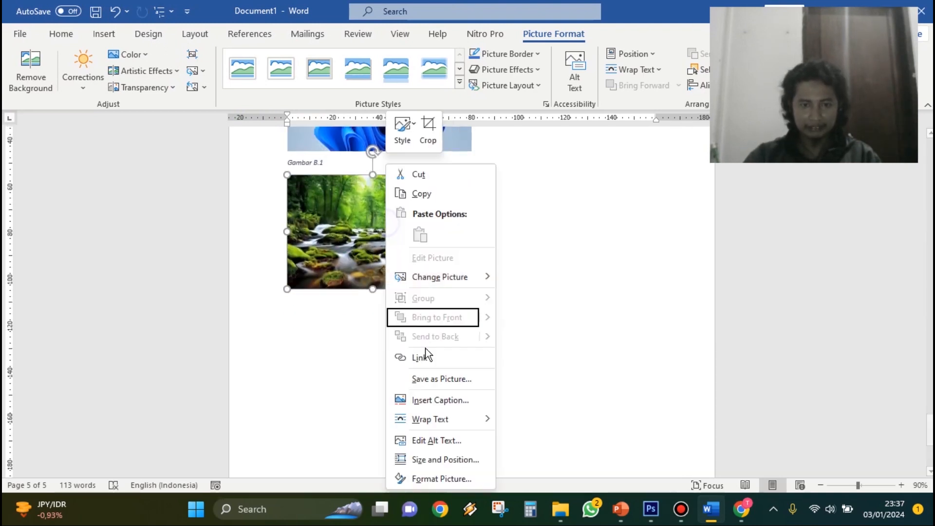
{"action": "left_click", "coordinate": [440, 402]}
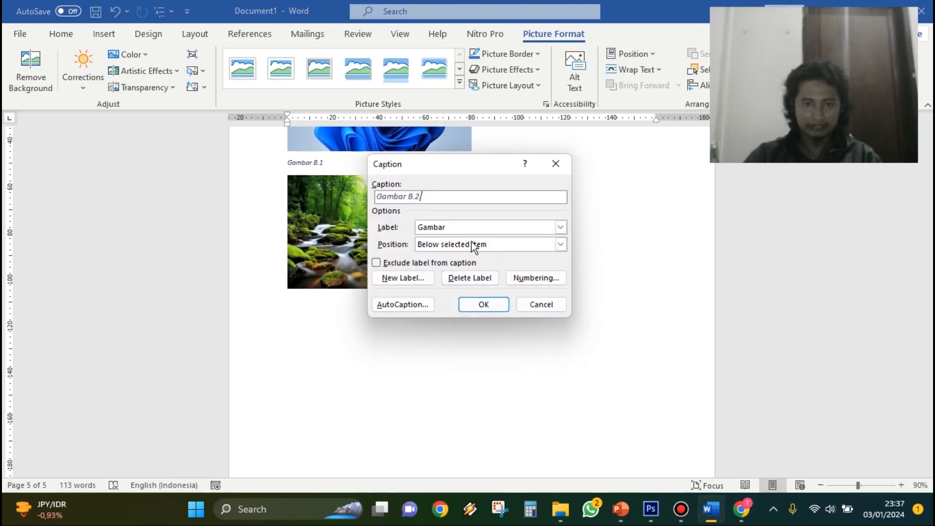
{"action": "left_click", "coordinate": [483, 304]}
{"action": "scroll", "coordinate": [481, 324], "scroll_direction": "down", "scroll_amount": 3}
{"action": "scroll", "coordinate": [481, 324], "scroll_direction": "up", "scroll_amount": 2}
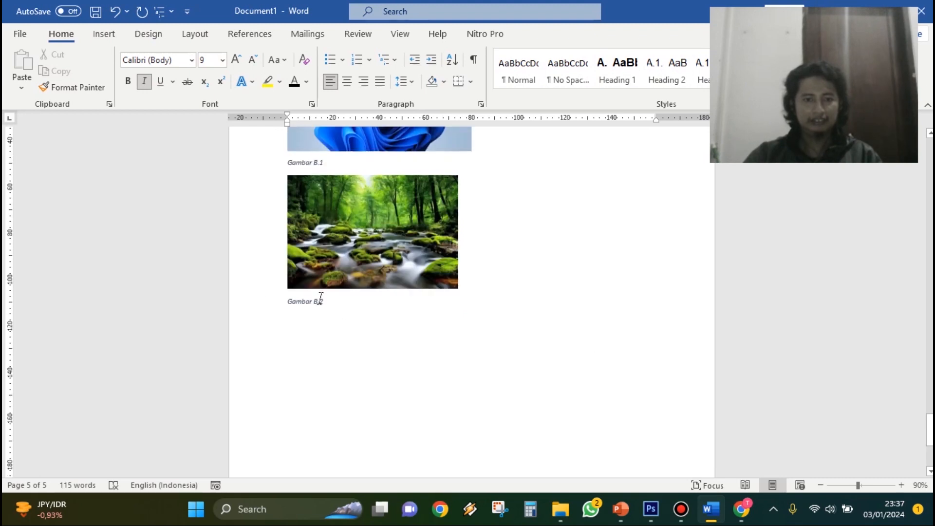
{"action": "left_click", "coordinate": [268, 299]}
{"action": "left_click", "coordinate": [397, 345]}
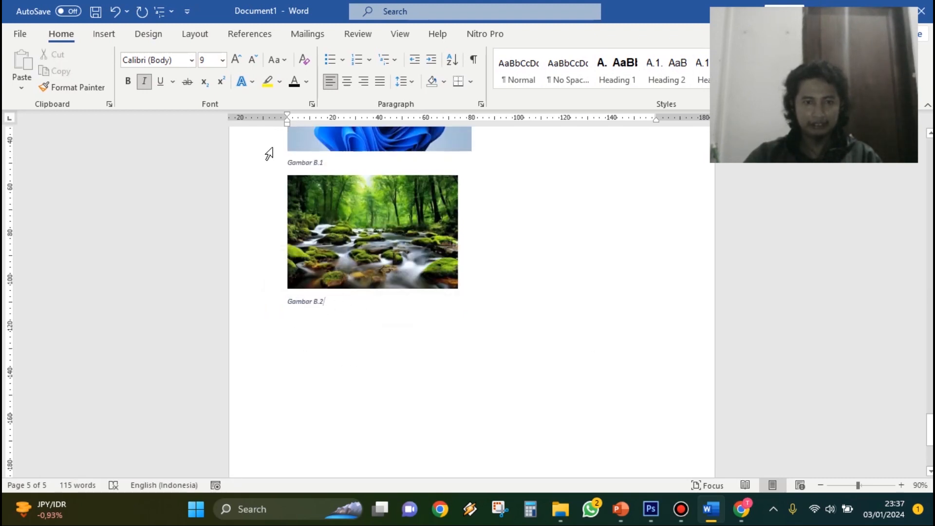
{"action": "left_click", "coordinate": [257, 162]}
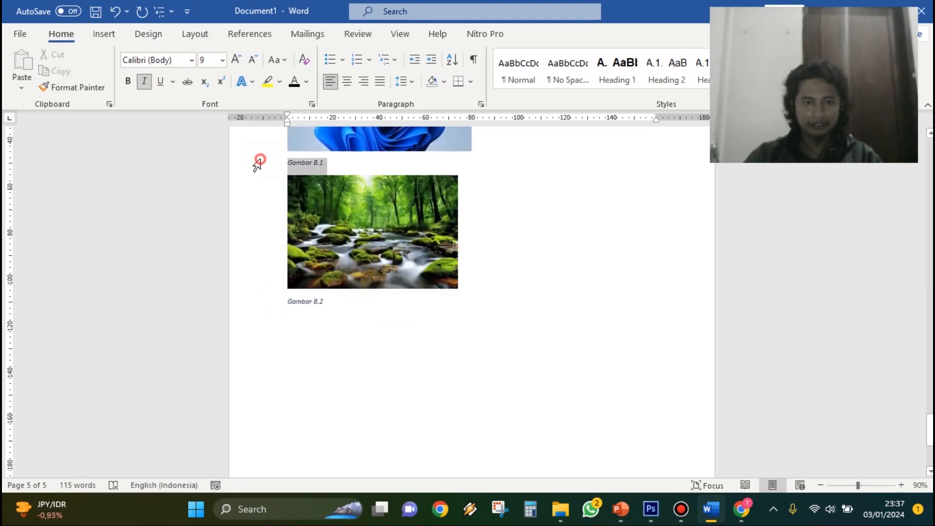
{"action": "left_click", "coordinate": [400, 348]}
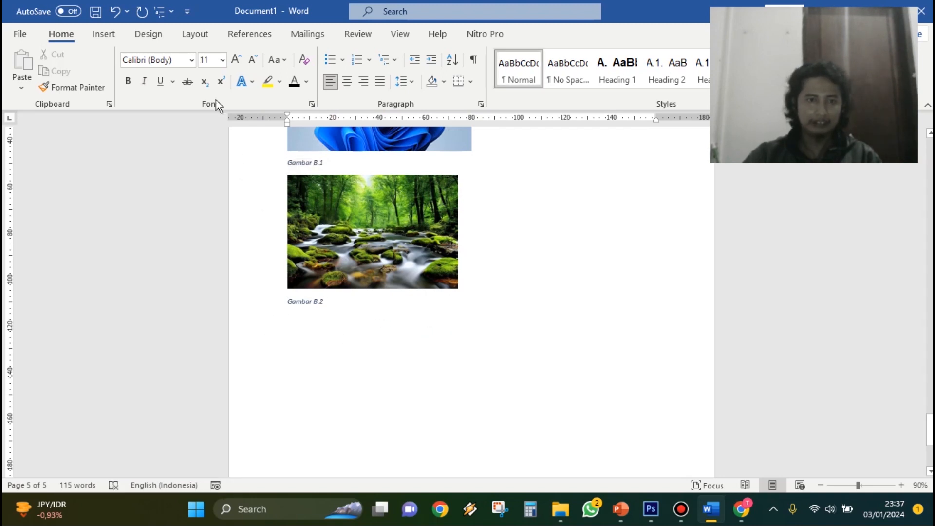
Insert the picture "images (3)" from this device on the line below the Gambar B.2 caption.
{"action": "left_click", "coordinate": [104, 34]}
{"action": "left_click", "coordinate": [142, 68]}
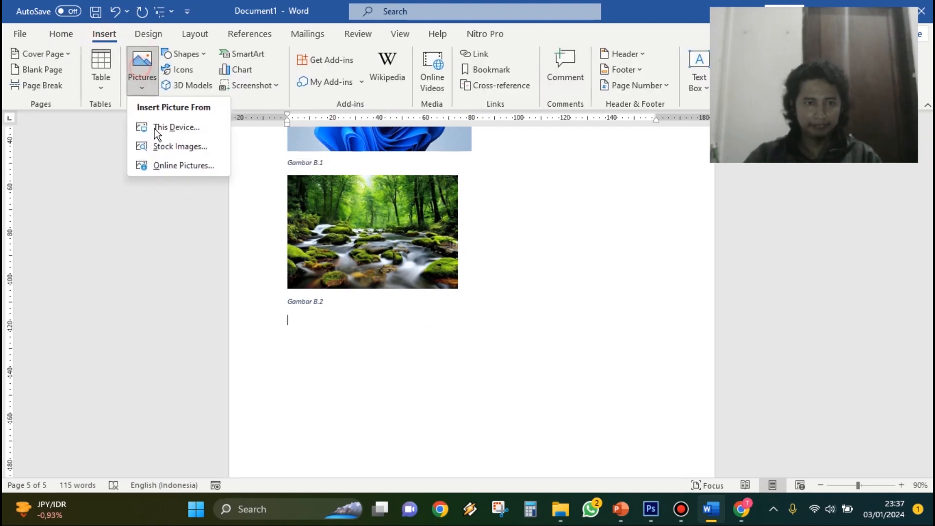
{"action": "left_click", "coordinate": [181, 129]}
{"action": "left_click", "coordinate": [326, 147]}
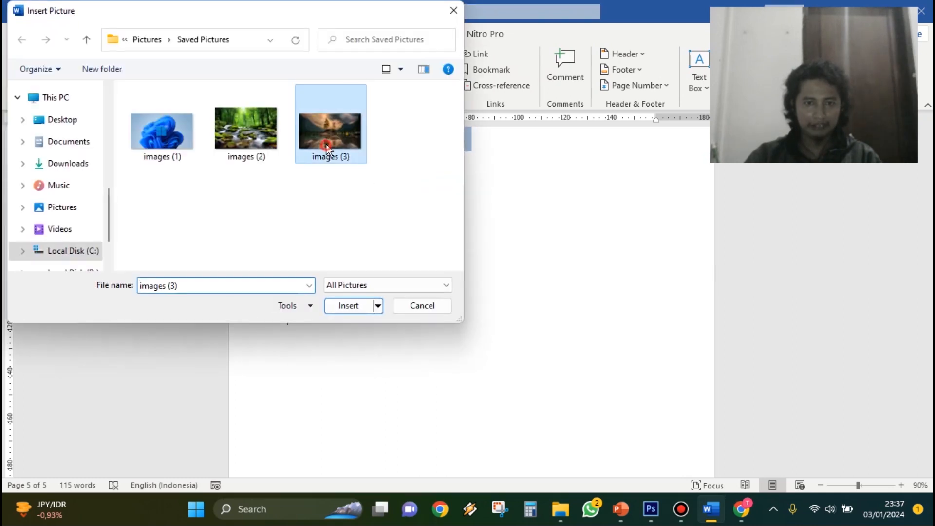
{"action": "double_click", "coordinate": [326, 148]}
Add a caption with the Gambar label below the lake picture.
{"action": "scroll", "coordinate": [455, 244], "scroll_direction": "down", "scroll_amount": 5}
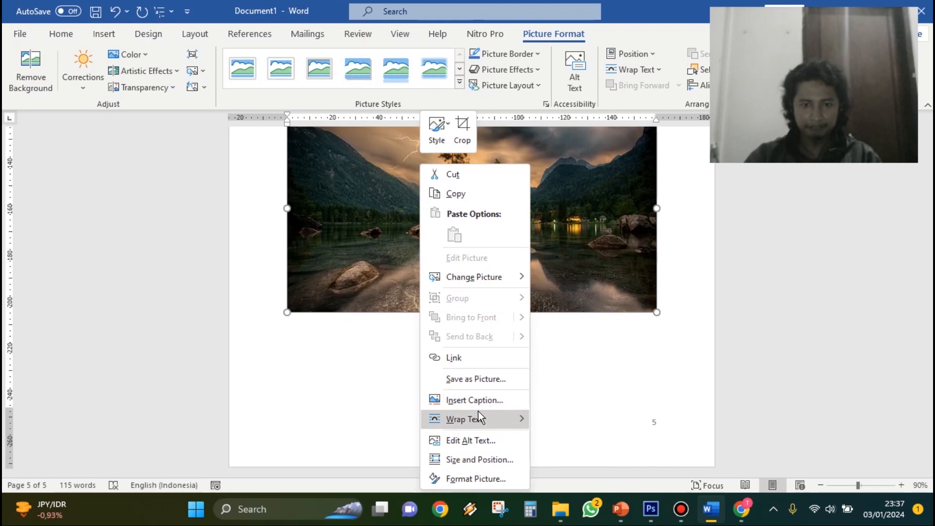
{"action": "left_click", "coordinate": [472, 400]}
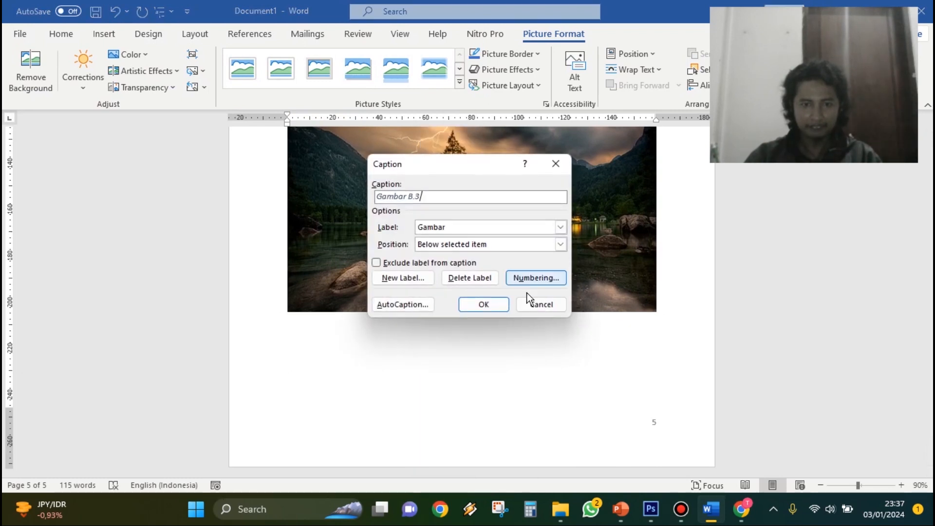
{"action": "left_click", "coordinate": [487, 304]}
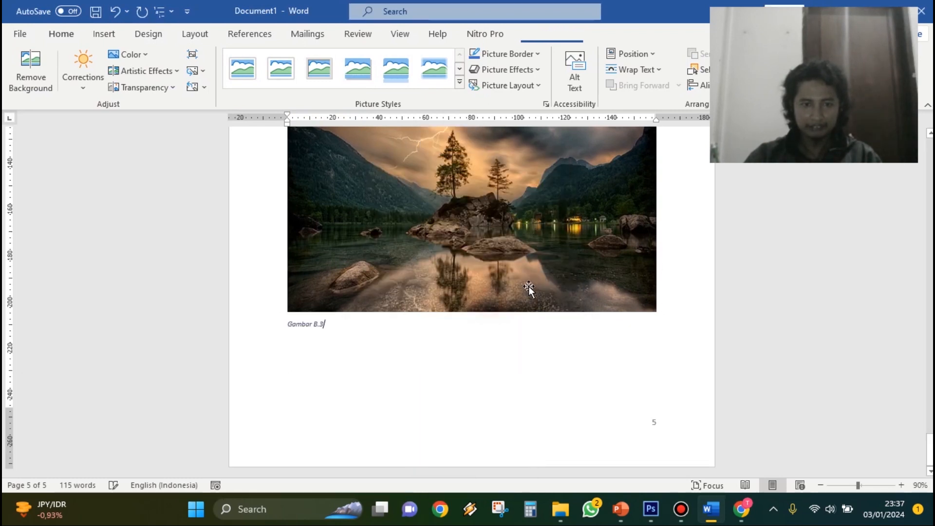
Increase the font size of all three Gambar captions to 11.
{"action": "left_click", "coordinate": [264, 335]}
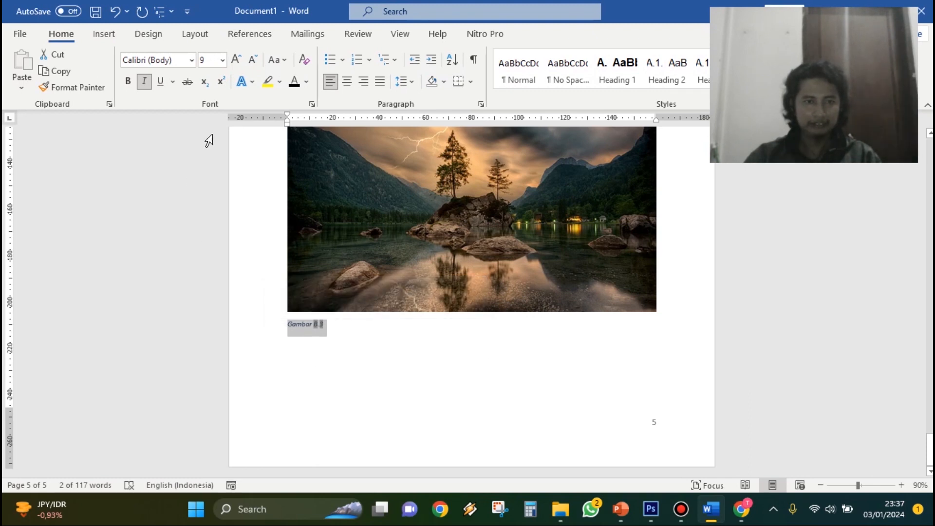
{"action": "left_click", "coordinate": [236, 59]}
{"action": "left_click", "coordinate": [236, 59]}
{"action": "scroll", "coordinate": [236, 276], "scroll_direction": "up", "scroll_amount": 4}
{"action": "left_click", "coordinate": [237, 269]}
{"action": "left_click", "coordinate": [236, 59]}
{"action": "left_click", "coordinate": [236, 59]}
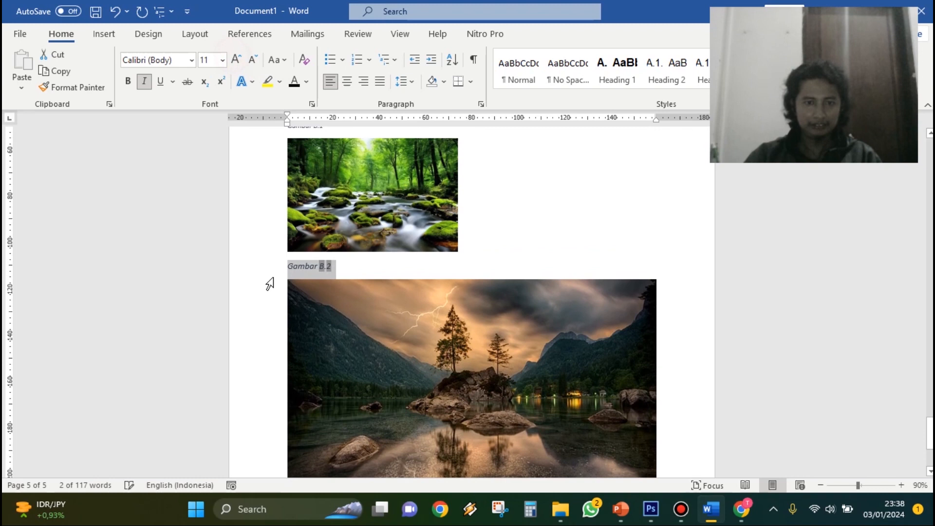
{"action": "scroll", "coordinate": [269, 284], "scroll_direction": "up", "scroll_amount": 3}
{"action": "left_click", "coordinate": [258, 239]}
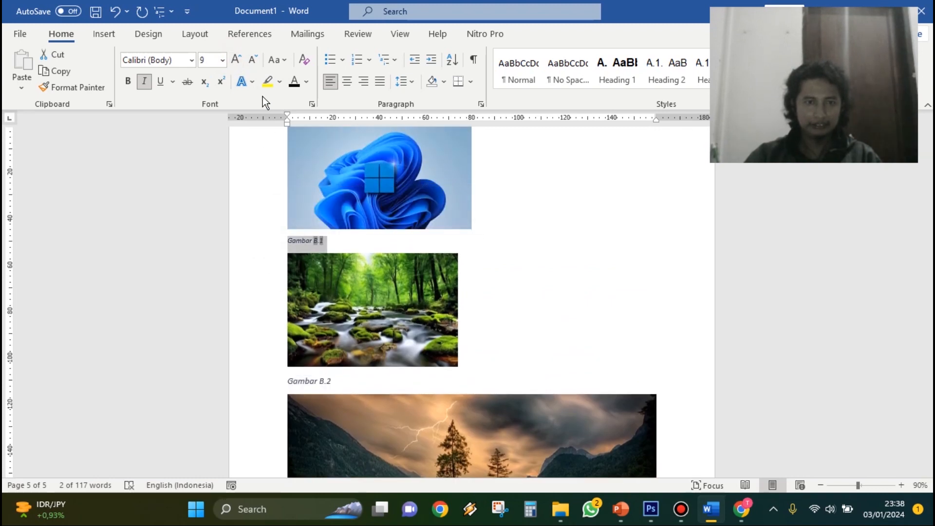
{"action": "left_click", "coordinate": [236, 59]}
{"action": "left_click", "coordinate": [236, 60]}
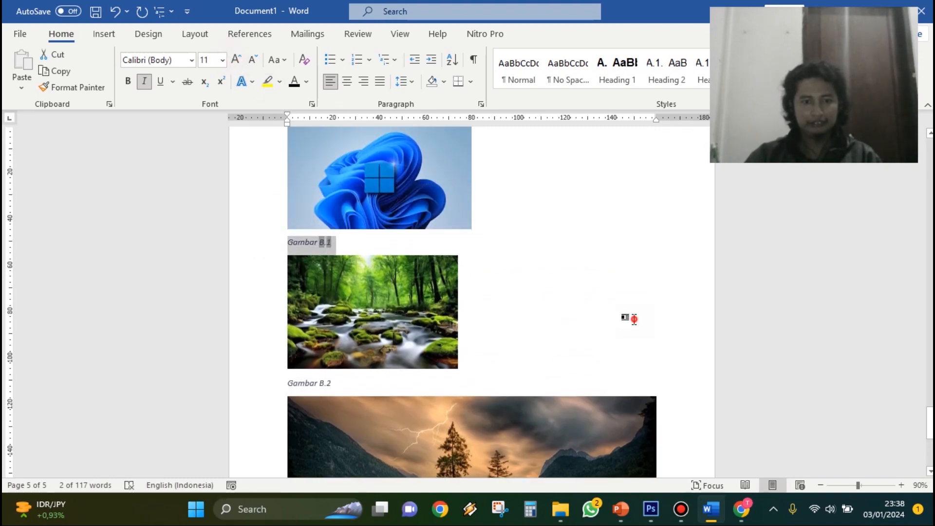
{"action": "left_click", "coordinate": [648, 328]}
Add a left-aligned line below the Daftar Gambar heading.
{"action": "scroll", "coordinate": [404, 328], "scroll_direction": "down", "scroll_amount": 6}
{"action": "scroll", "coordinate": [377, 336], "scroll_direction": "up", "scroll_amount": 14}
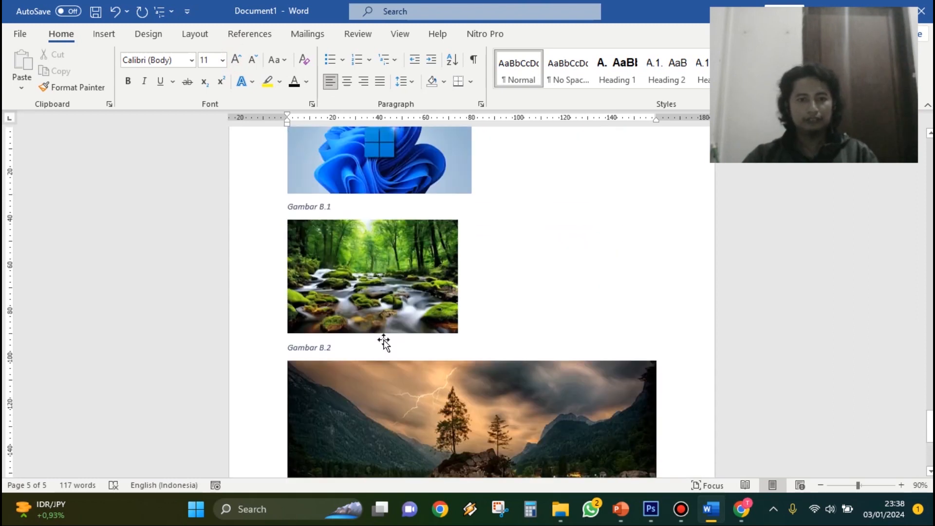
{"action": "scroll", "coordinate": [374, 319], "scroll_direction": "down", "scroll_amount": 5}
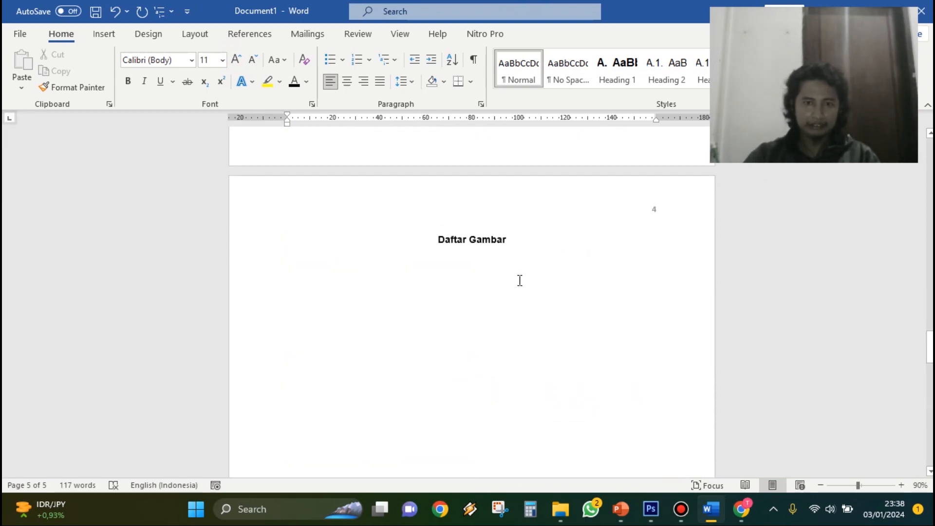
{"action": "left_click", "coordinate": [474, 265]}
{"action": "key", "text": "Return"}
{"action": "key", "text": "ctrl+l"}
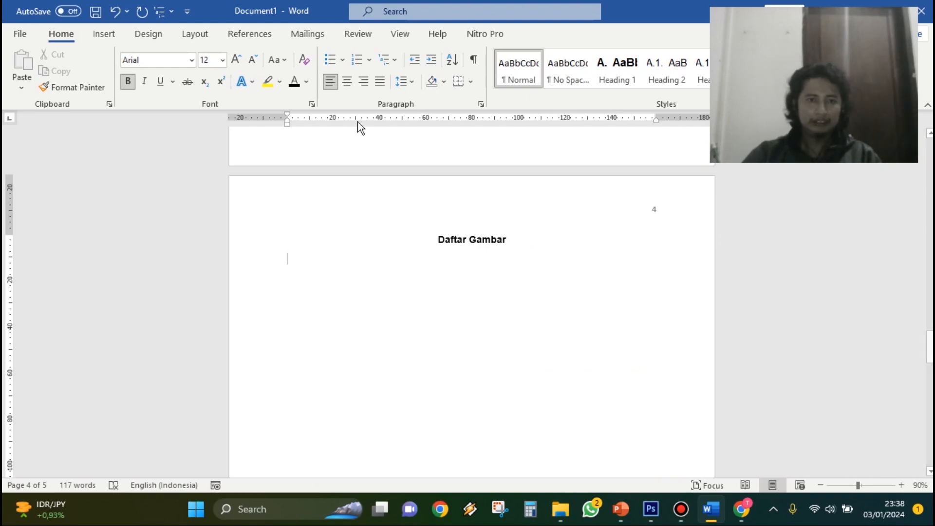
Insert a table of figures below the Daftar Gambar heading using the Gambar caption label.
{"action": "left_click", "coordinate": [248, 34]}
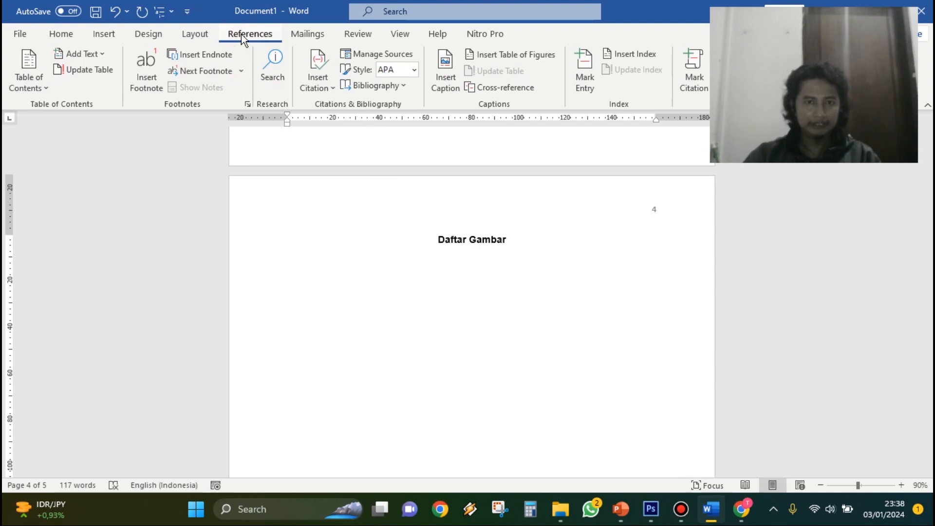
{"action": "left_click", "coordinate": [515, 53]}
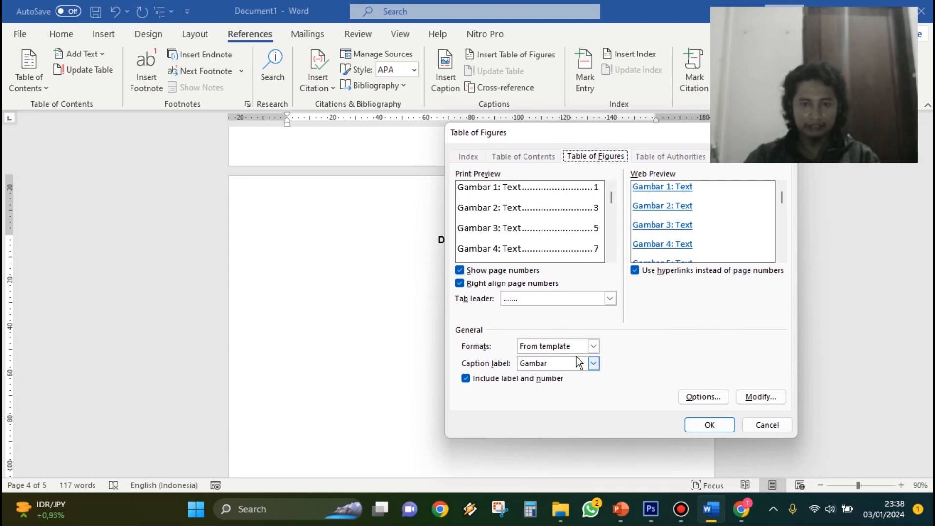
{"action": "left_click", "coordinate": [593, 363]}
{"action": "left_click", "coordinate": [541, 385]}
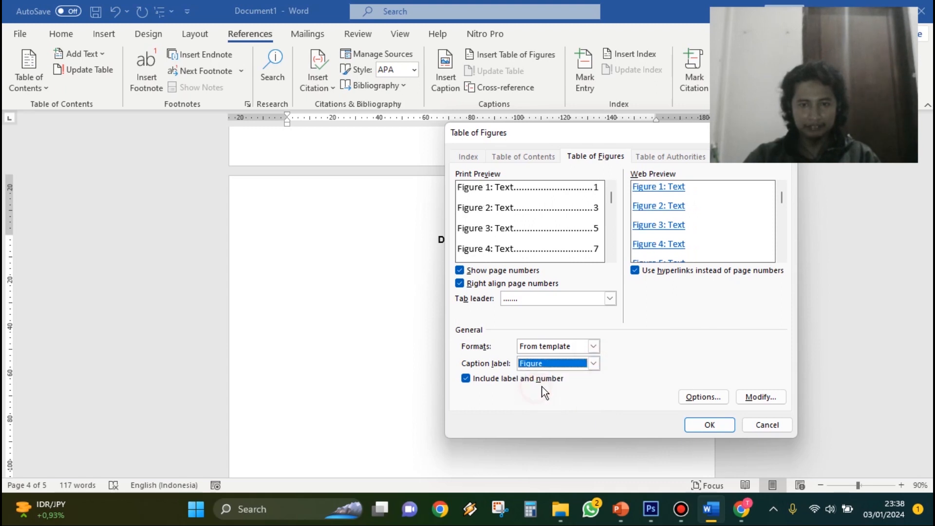
{"action": "left_click", "coordinate": [595, 364]}
{"action": "left_click", "coordinate": [548, 393]}
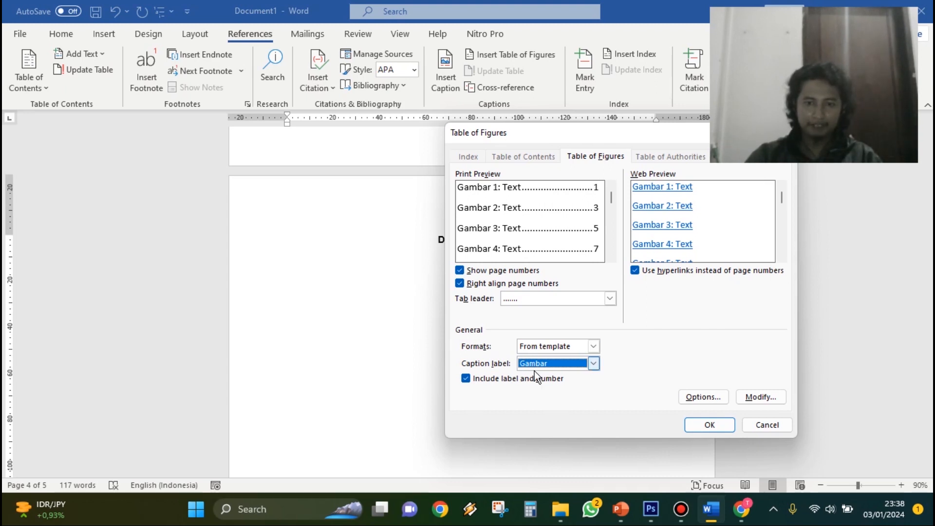
{"action": "left_click", "coordinate": [708, 425]}
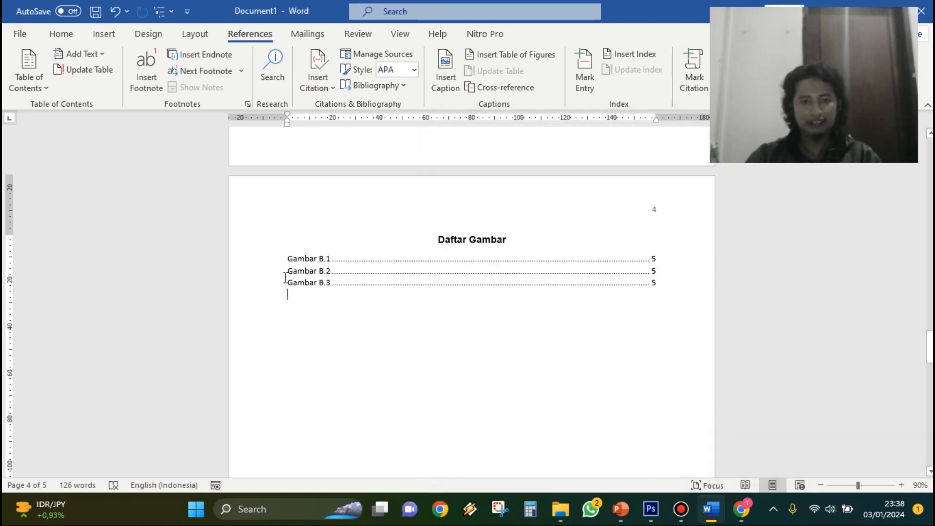
Compare the Daftar Gambar entries with the captioned pictures and look over the pages through to the two data tables.
{"action": "left_click", "coordinate": [297, 263]}
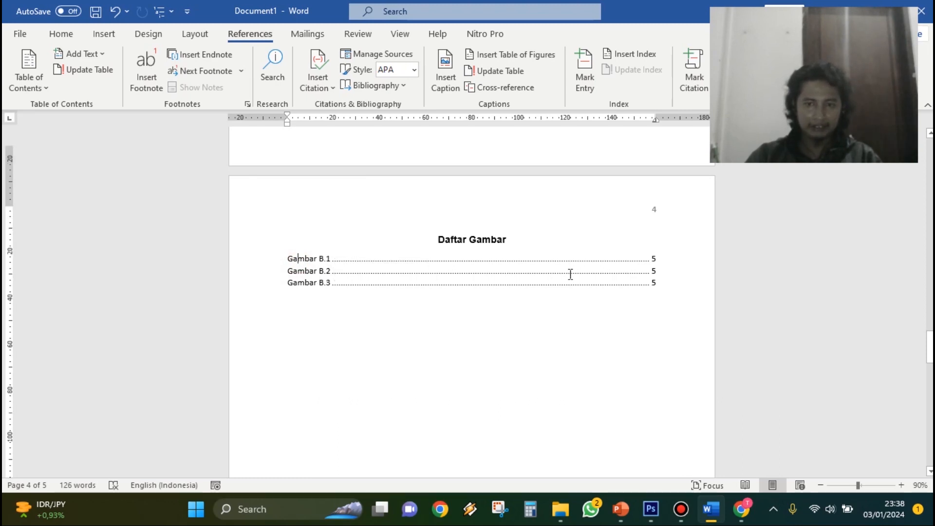
{"action": "scroll", "coordinate": [567, 292], "scroll_direction": "down", "scroll_amount": 15}
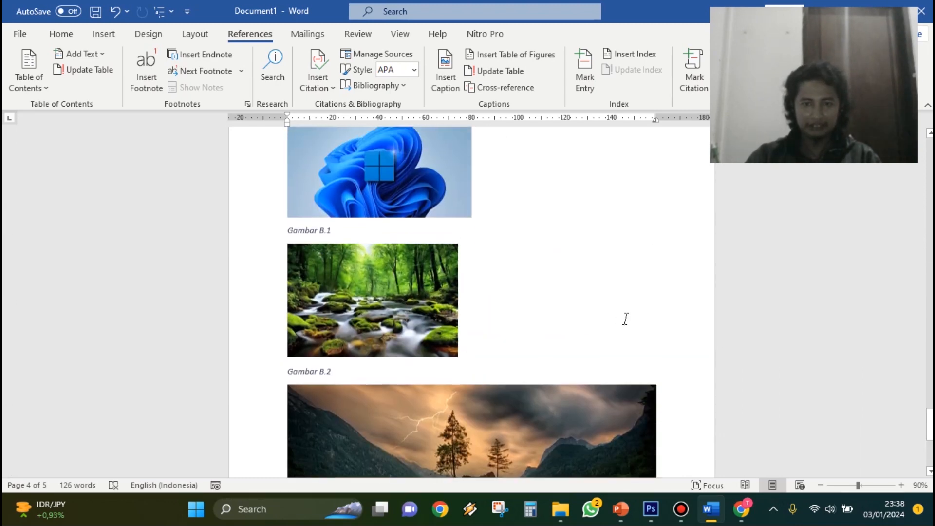
{"action": "scroll", "coordinate": [624, 319], "scroll_direction": "up", "scroll_amount": 3}
{"action": "scroll", "coordinate": [612, 278], "scroll_direction": "down", "scroll_amount": 8}
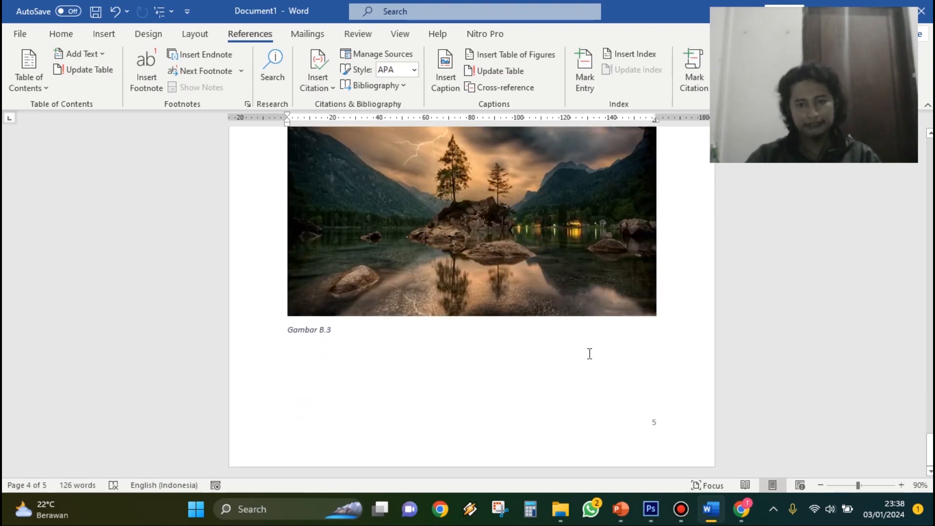
{"action": "scroll", "coordinate": [604, 384], "scroll_direction": "up", "scroll_amount": 10}
{"action": "scroll", "coordinate": [602, 381], "scroll_direction": "down", "scroll_amount": 10}
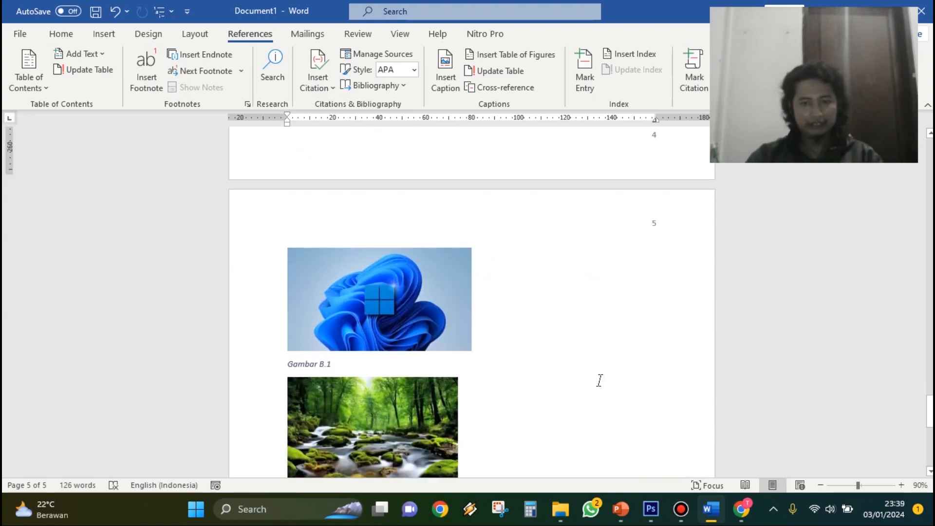
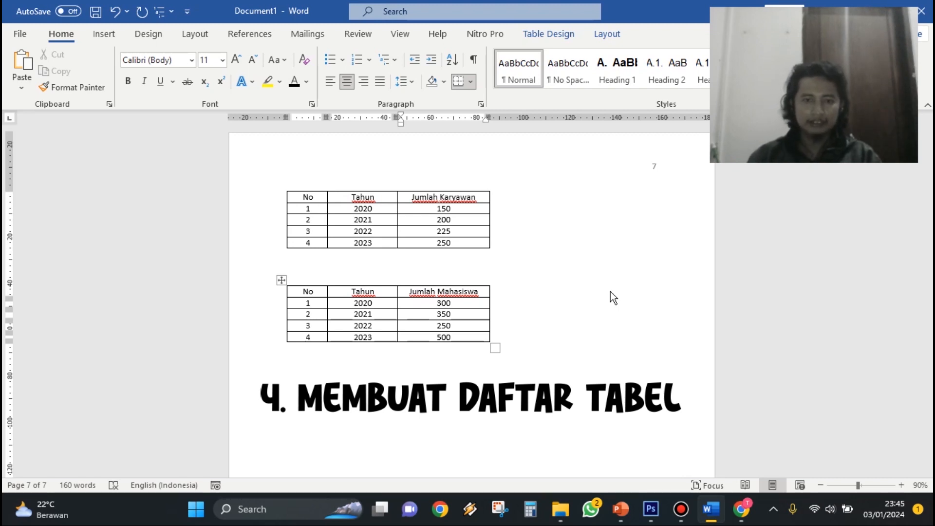
{"action": "scroll", "coordinate": [609, 291], "scroll_direction": "up", "scroll_amount": 8}
{"action": "scroll", "coordinate": [577, 359], "scroll_direction": "up", "scroll_amount": 15}
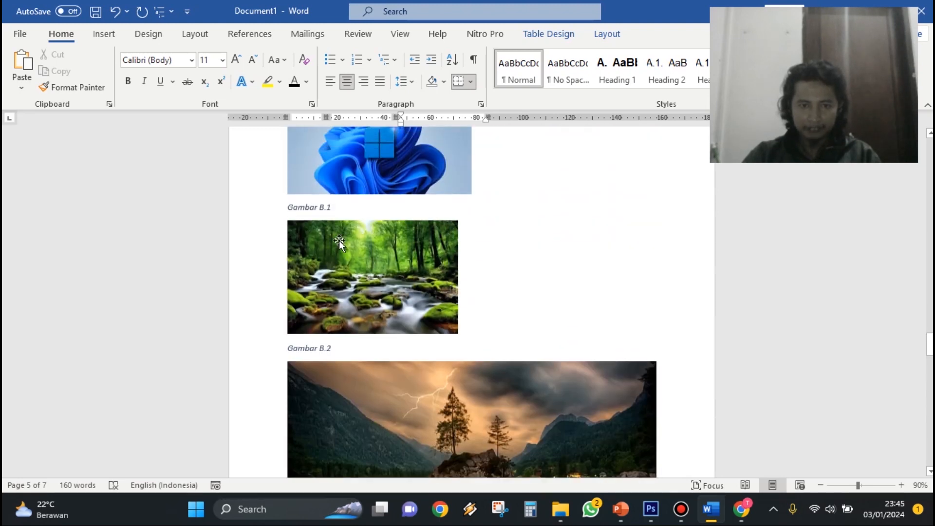
{"action": "scroll", "coordinate": [409, 317], "scroll_direction": "down", "scroll_amount": 10}
{"action": "scroll", "coordinate": [415, 336], "scroll_direction": "up", "scroll_amount": 5}
{"action": "scroll", "coordinate": [424, 324], "scroll_direction": "down", "scroll_amount": 8}
{"action": "scroll", "coordinate": [434, 344], "scroll_direction": "down", "scroll_amount": 10}
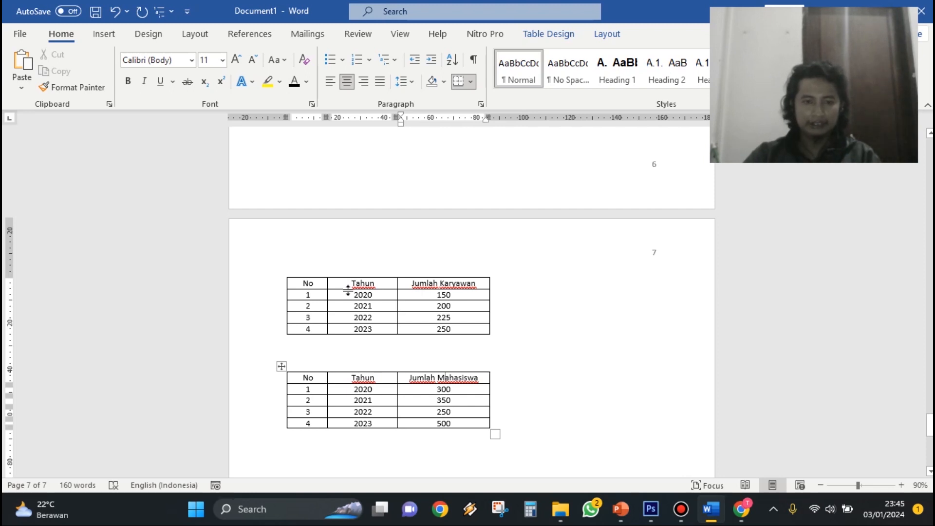
Select the whole Jumlah Karyawan table and start inserting a caption for it.
{"action": "left_click", "coordinate": [295, 282]}
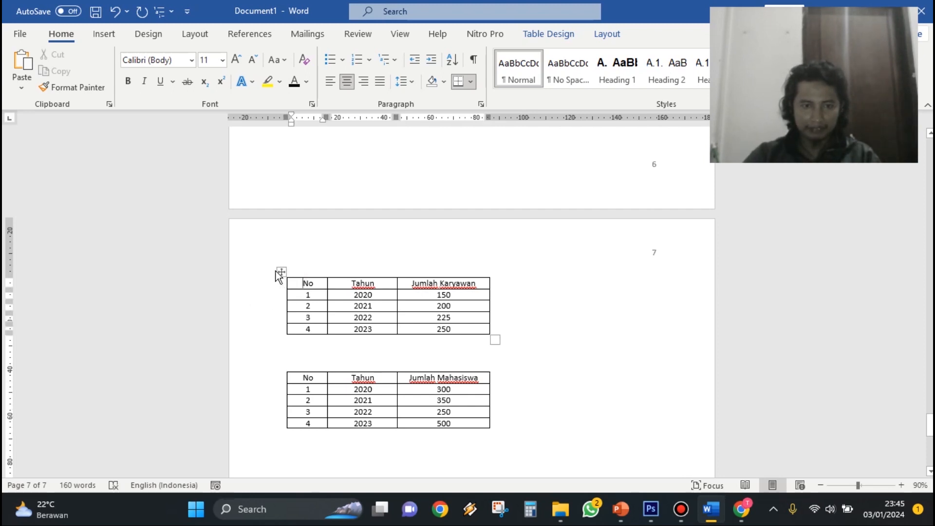
{"action": "left_click", "coordinate": [281, 272]}
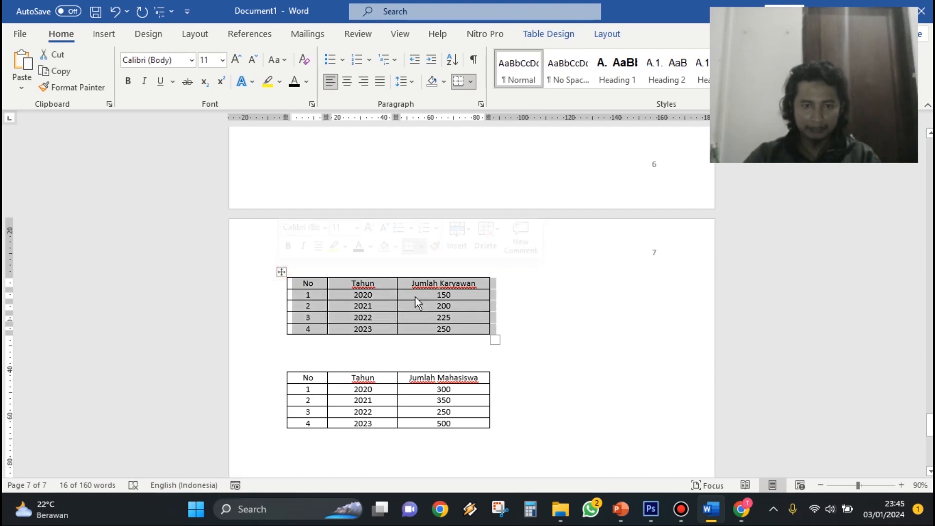
{"action": "right_click", "coordinate": [281, 274]}
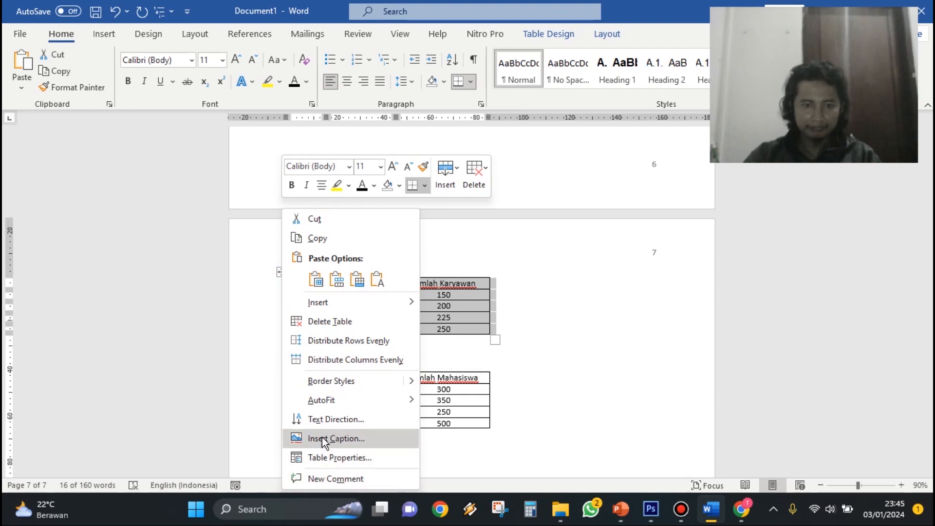
{"action": "left_click", "coordinate": [332, 445]}
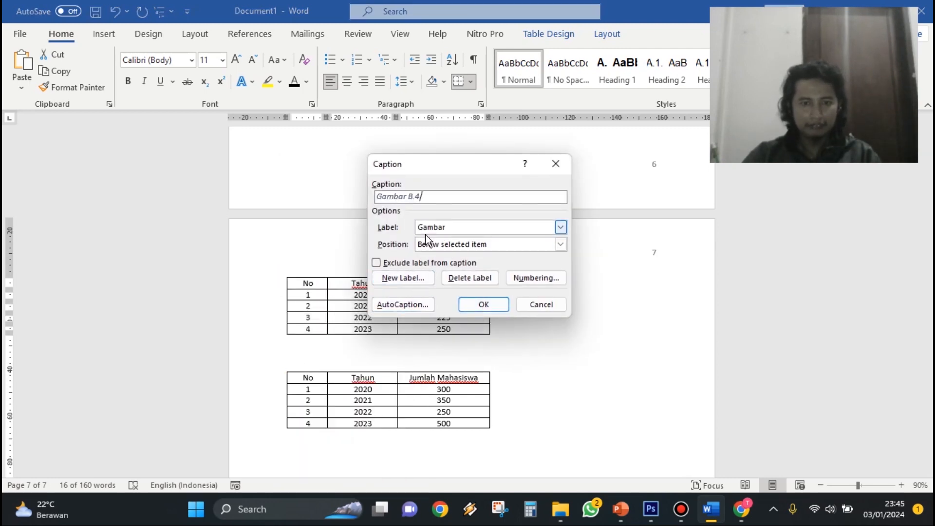
{"action": "left_click", "coordinate": [399, 280]}
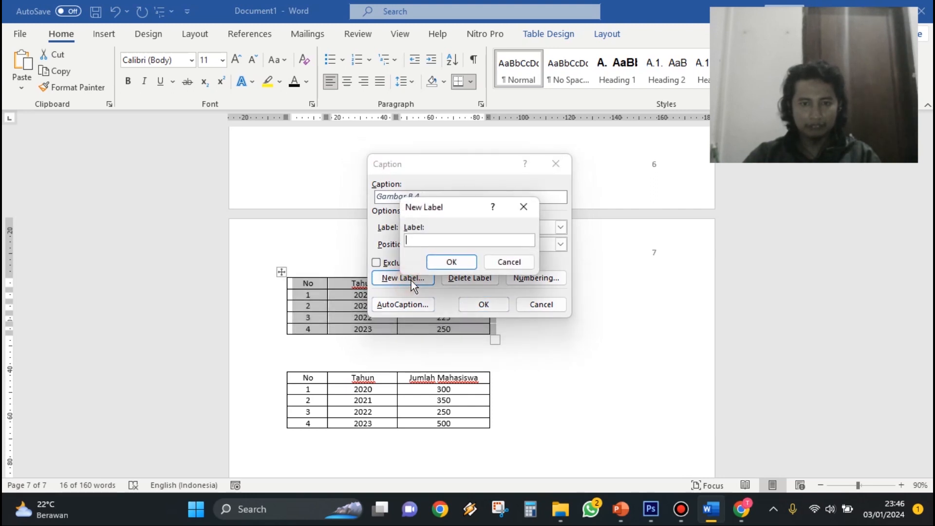
{"action": "type", "text": "tabel"}
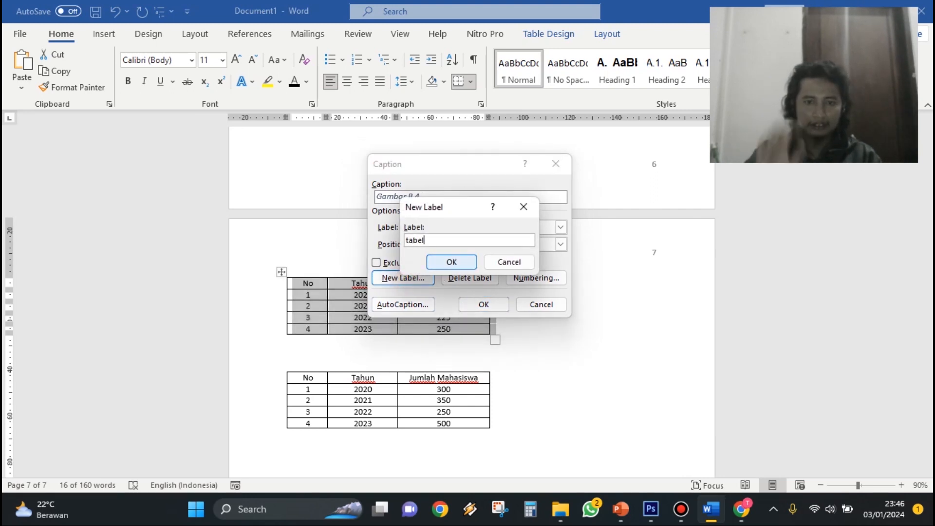
{"action": "left_click", "coordinate": [513, 261]}
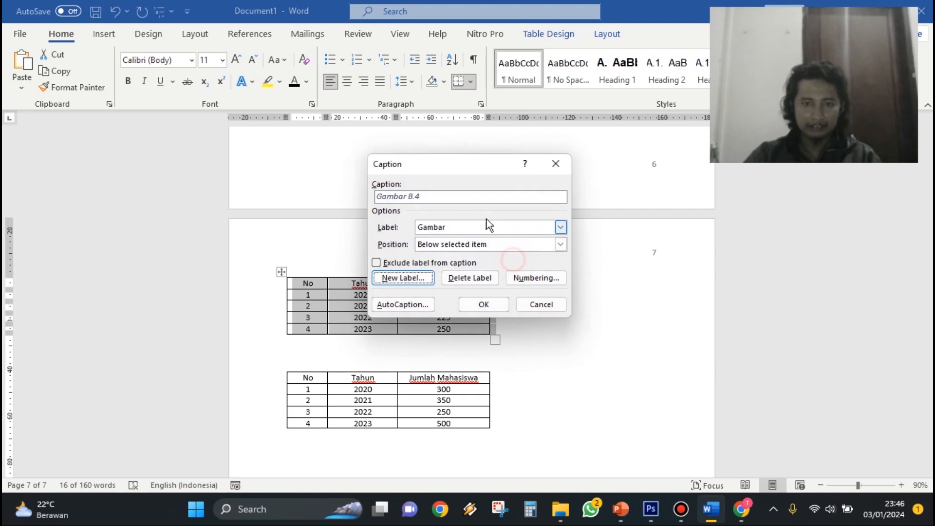
Set the table caption's label to Tabel and confirm its chapter numbering based on Heading 1 with a period separator.
{"action": "left_click", "coordinate": [561, 227]}
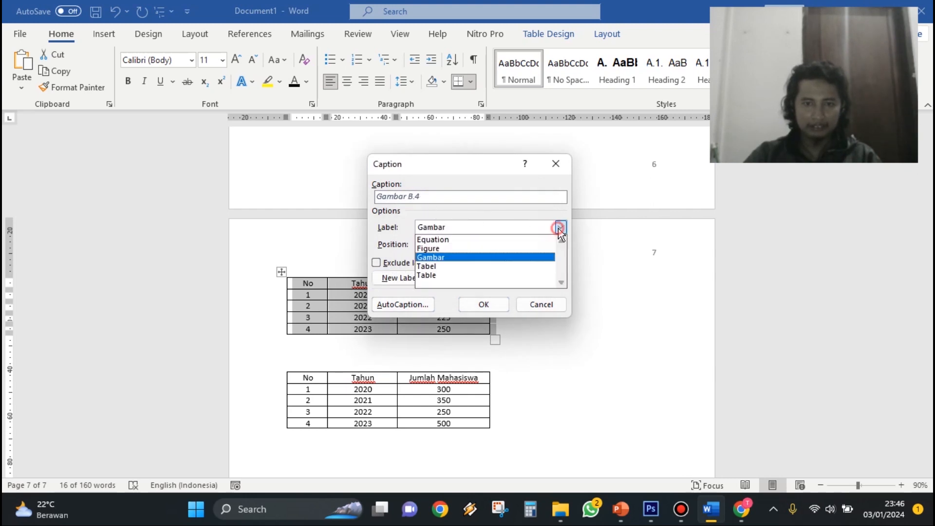
{"action": "left_click", "coordinate": [429, 268]}
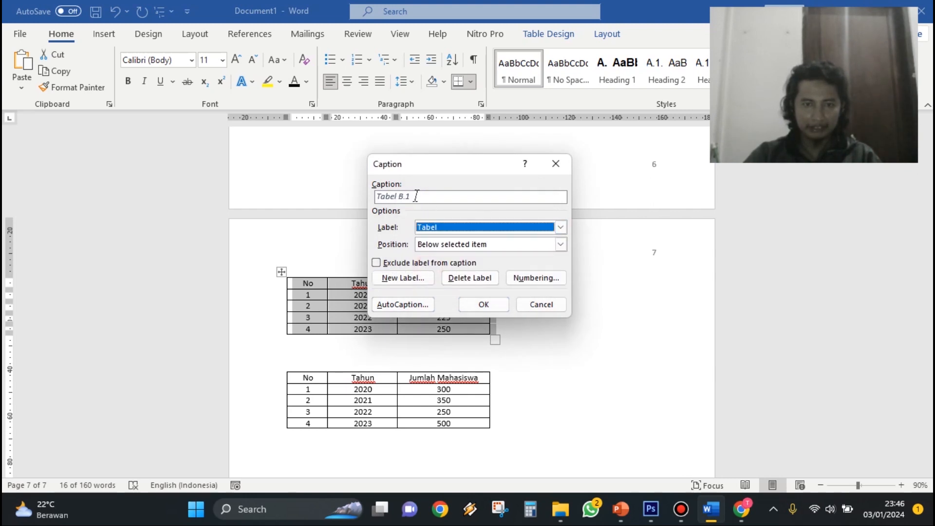
{"action": "left_click", "coordinate": [545, 279]}
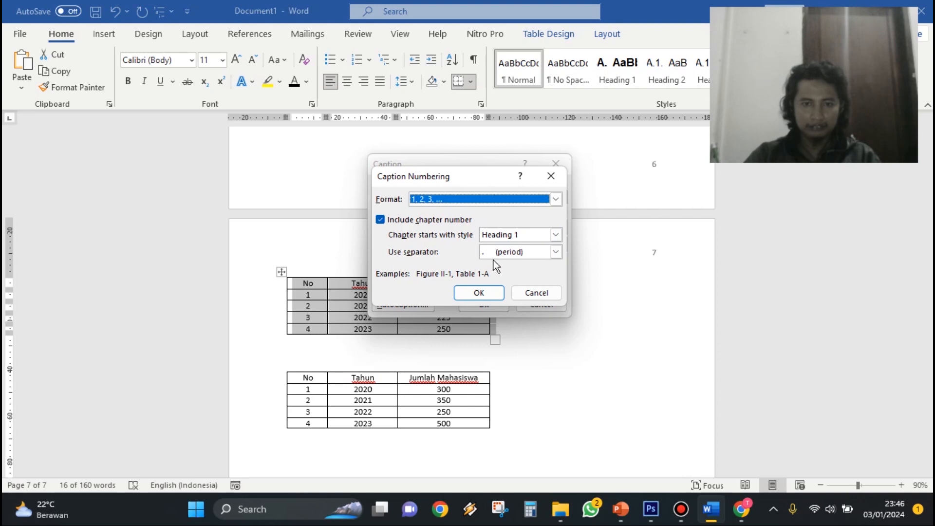
{"action": "left_click", "coordinate": [490, 296]}
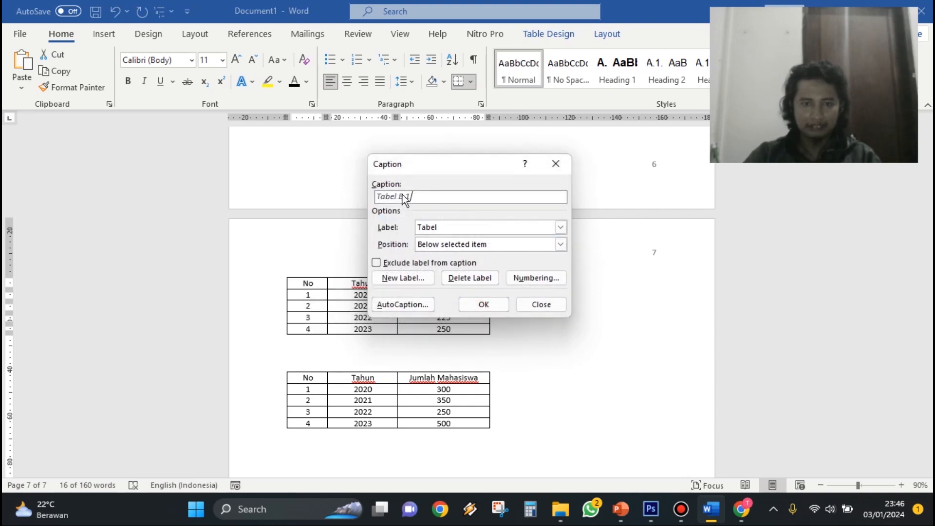
Add the Tabel caption below the Jumlah Karyawan table and enlarge the caption text.
{"action": "left_click", "coordinate": [479, 305]}
{"action": "left_click", "coordinate": [261, 342]}
{"action": "left_click", "coordinate": [236, 60]}
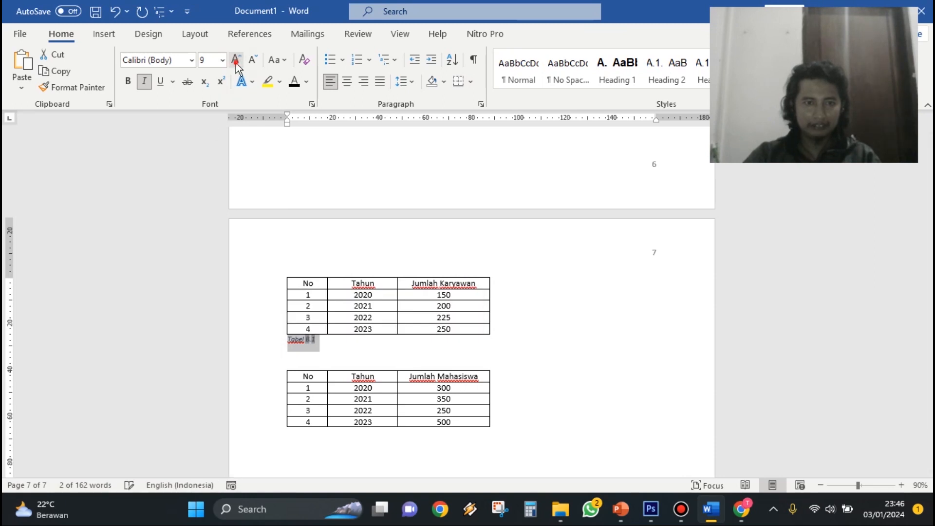
{"action": "left_click", "coordinate": [236, 59]}
{"action": "left_click", "coordinate": [638, 379]}
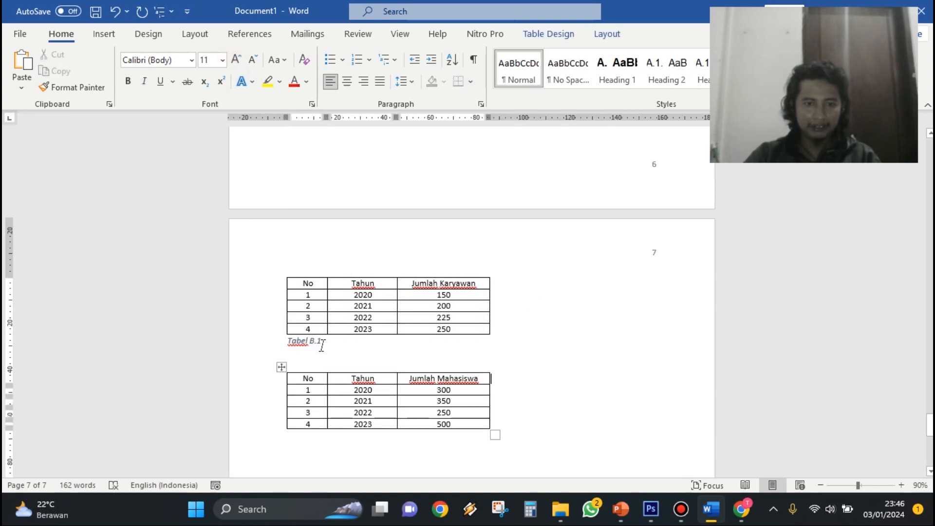
Insert a caption with the Tabel label below the Jumlah Mahasiswa table.
{"action": "scroll", "coordinate": [456, 326], "scroll_direction": "down", "scroll_amount": 2}
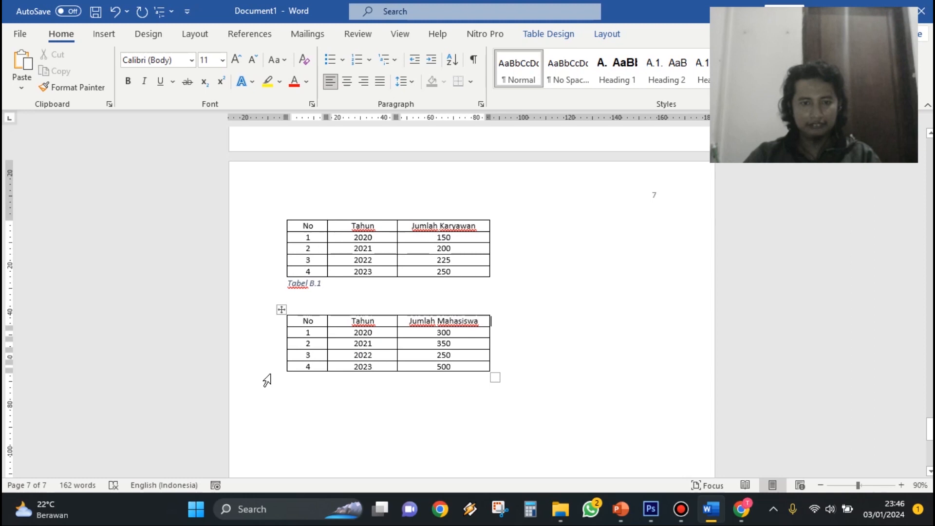
{"action": "right_click", "coordinate": [280, 310]}
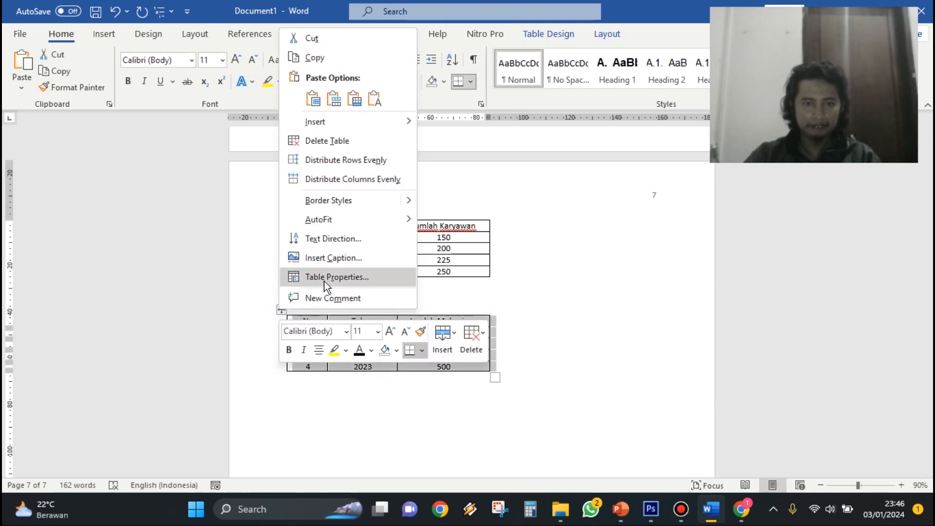
{"action": "left_click", "coordinate": [340, 257]}
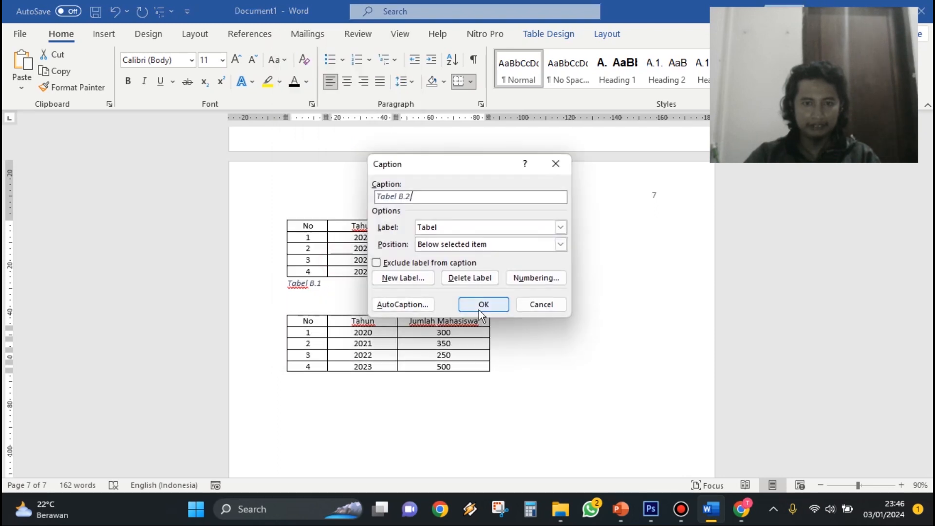
{"action": "left_click", "coordinate": [488, 305]}
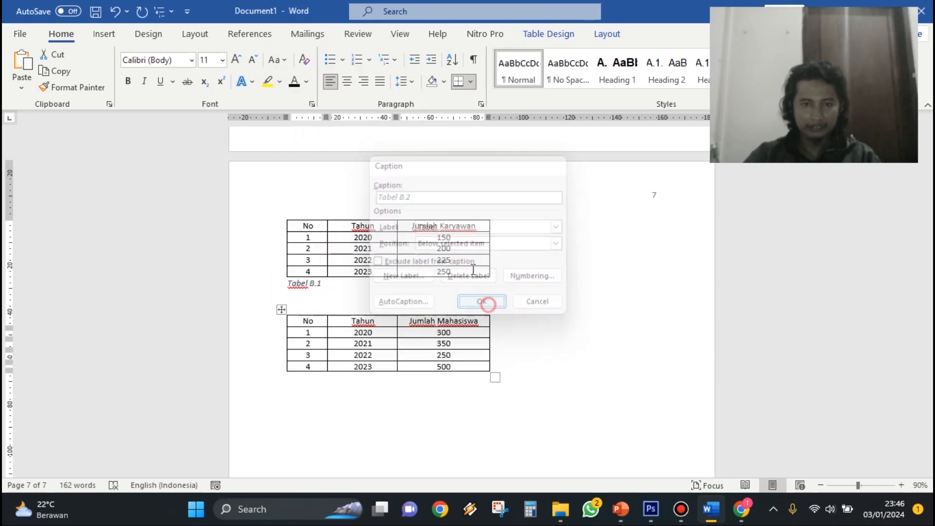
Enlarge the Jumlah Mahasiswa table's caption text to match the caption of the table above.
{"action": "left_click", "coordinate": [257, 374]}
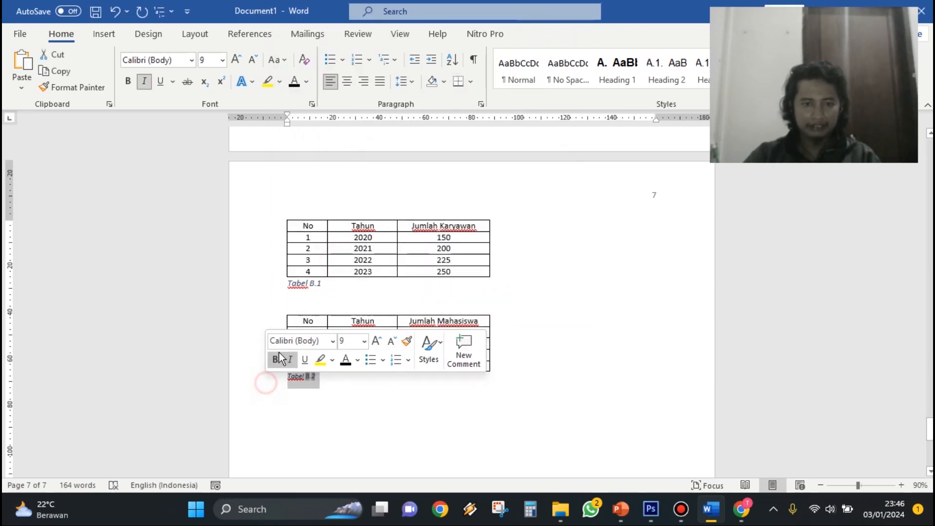
{"action": "left_click", "coordinate": [236, 60]}
{"action": "left_click", "coordinate": [236, 59]}
{"action": "left_click", "coordinate": [236, 59]}
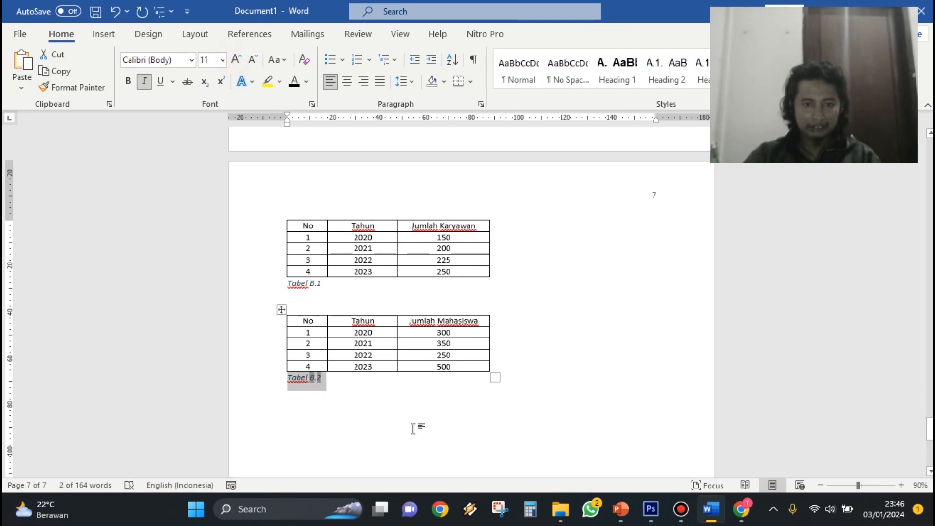
{"action": "left_click", "coordinate": [327, 381]}
{"action": "scroll", "coordinate": [260, 259], "scroll_direction": "down", "scroll_amount": 1}
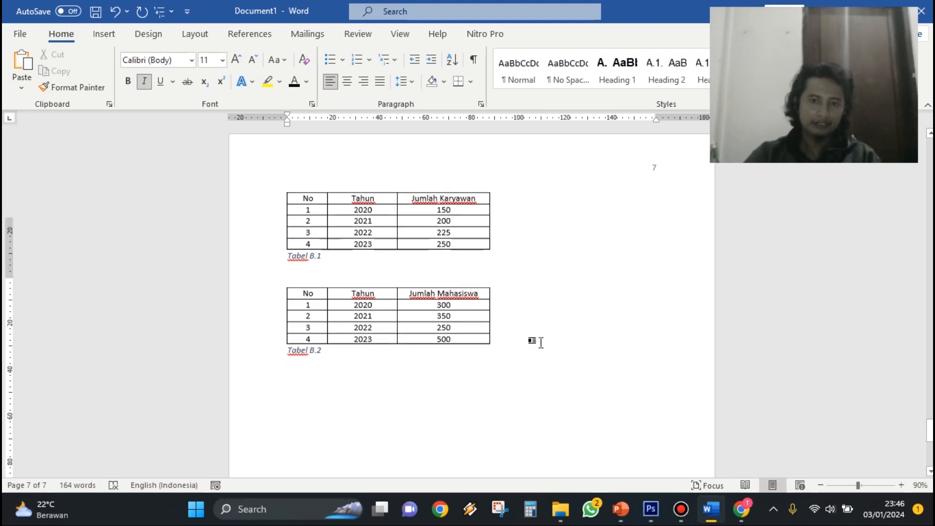
Insert a table of figures below the Daftar Tabel heading using the Tabel caption label.
{"action": "scroll", "coordinate": [540, 342], "scroll_direction": "up", "scroll_amount": 15}
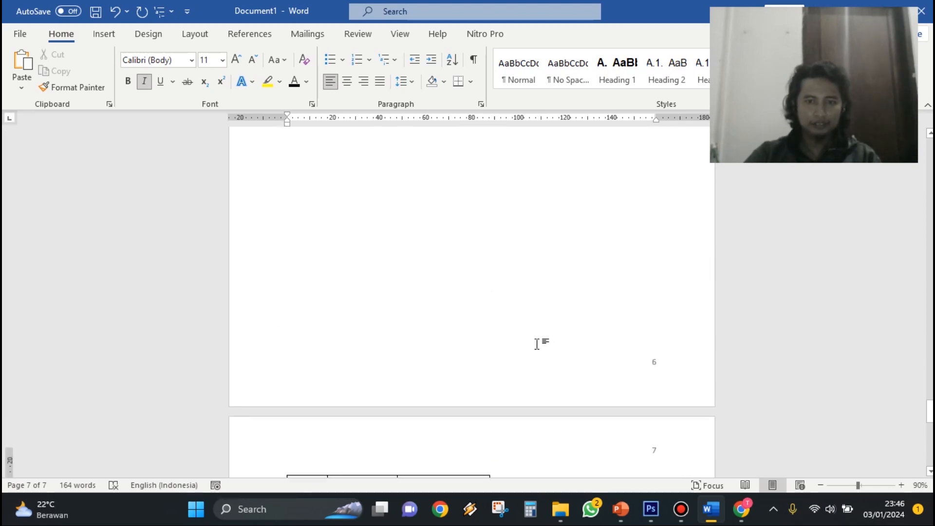
{"action": "left_click", "coordinate": [509, 267]}
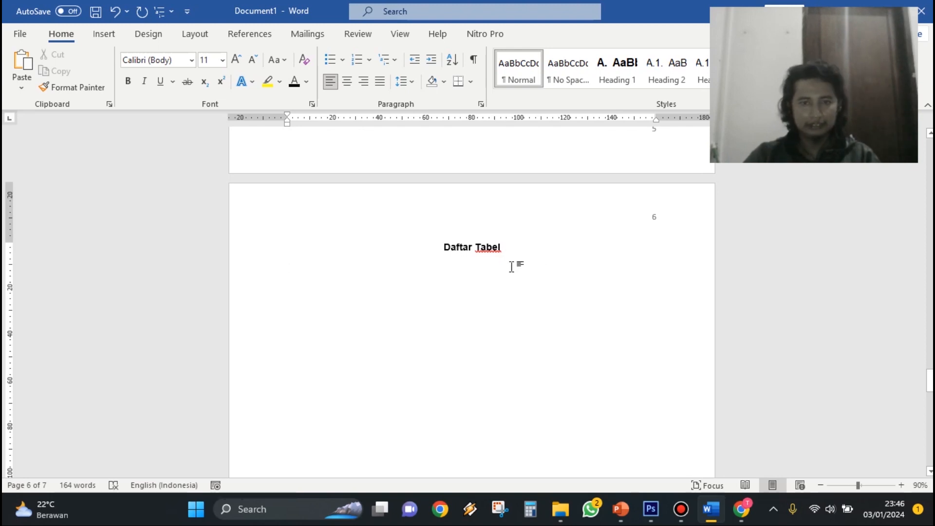
{"action": "scroll", "coordinate": [500, 282], "scroll_direction": "up", "scroll_amount": 7}
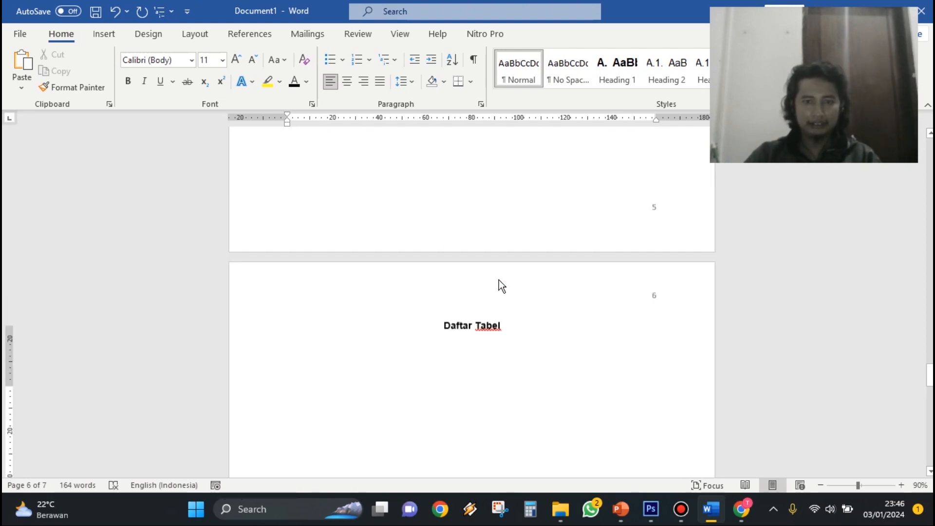
{"action": "scroll", "coordinate": [424, 132], "scroll_direction": "down", "scroll_amount": 6}
{"action": "scroll", "coordinate": [475, 236], "scroll_direction": "up", "scroll_amount": 3}
{"action": "scroll", "coordinate": [475, 235], "scroll_direction": "up", "scroll_amount": 1}
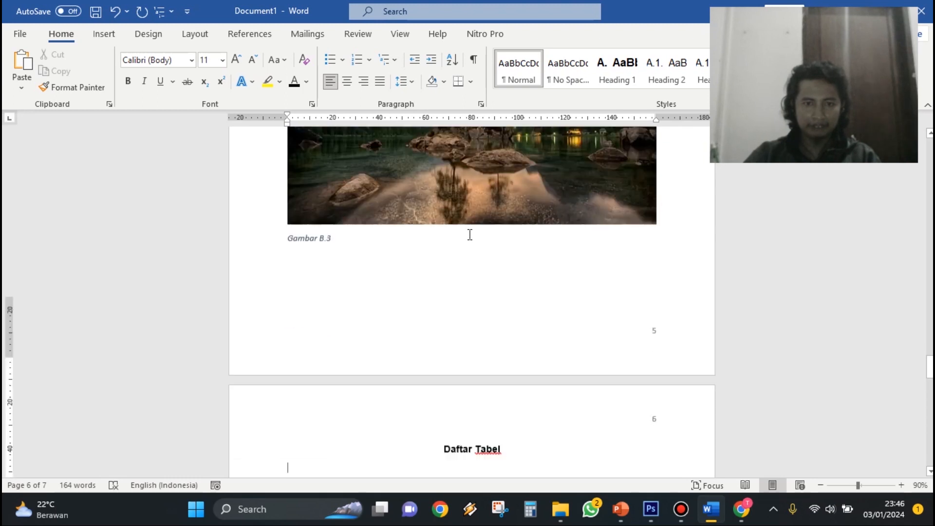
{"action": "scroll", "coordinate": [469, 233], "scroll_direction": "down", "scroll_amount": 5}
{"action": "scroll", "coordinate": [367, 270], "scroll_direction": "up", "scroll_amount": 1}
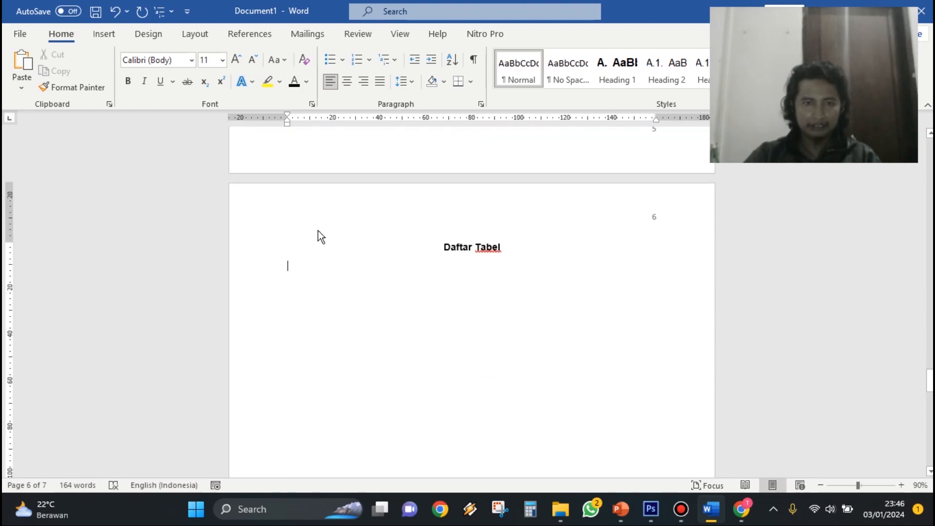
{"action": "left_click", "coordinate": [250, 35]}
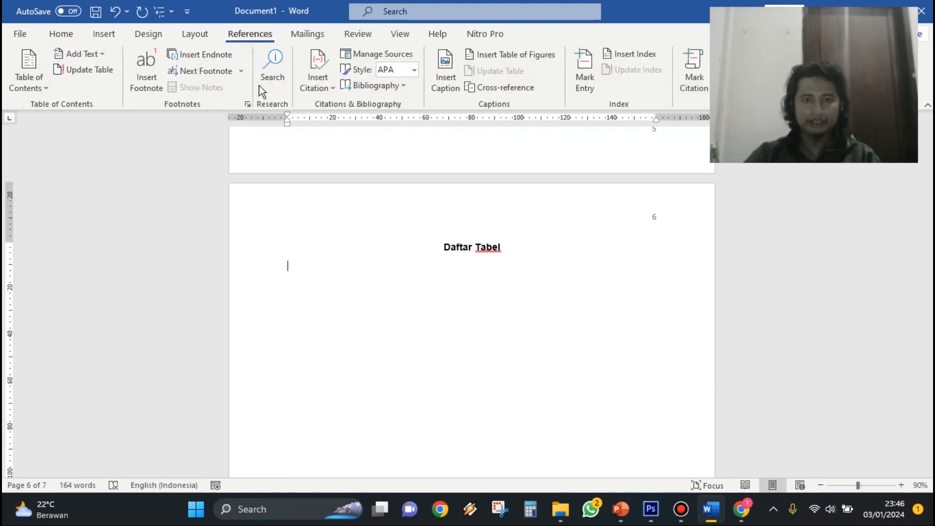
{"action": "left_click", "coordinate": [512, 57]}
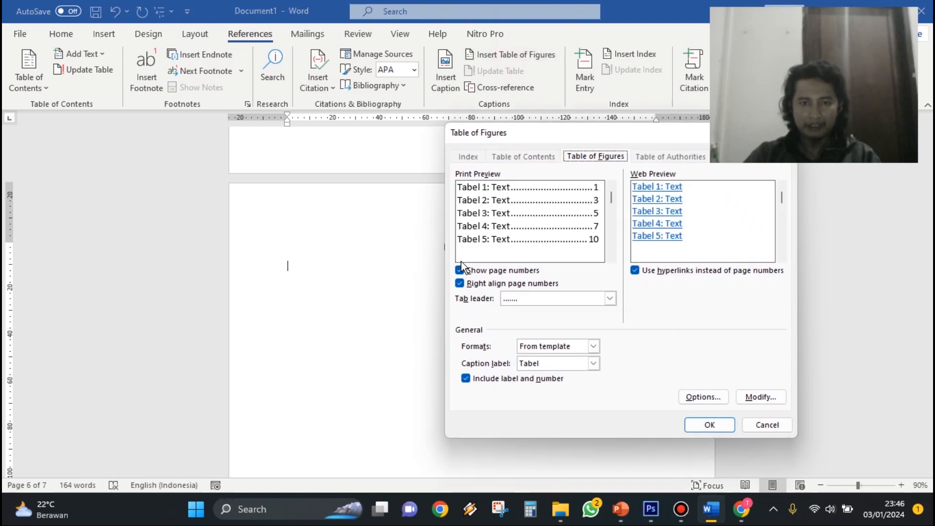
{"action": "left_click", "coordinate": [594, 365]}
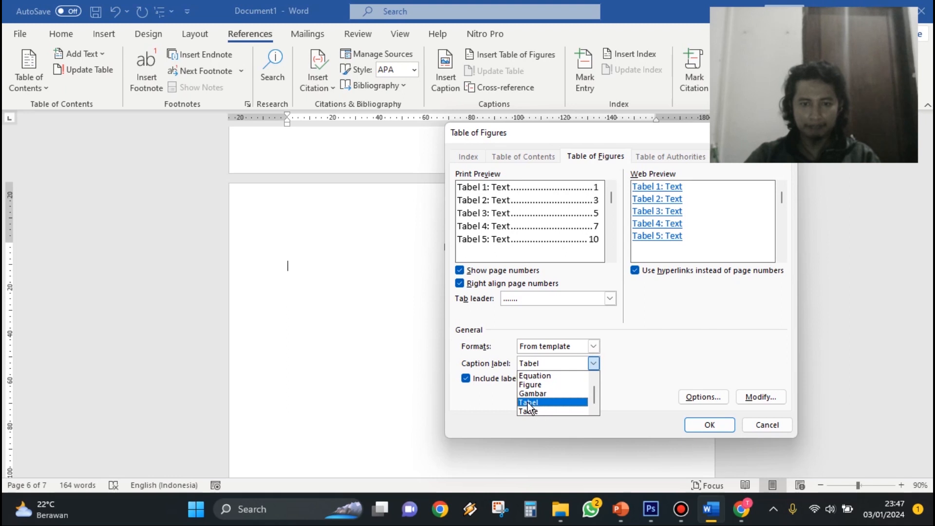
{"action": "left_click", "coordinate": [541, 402]}
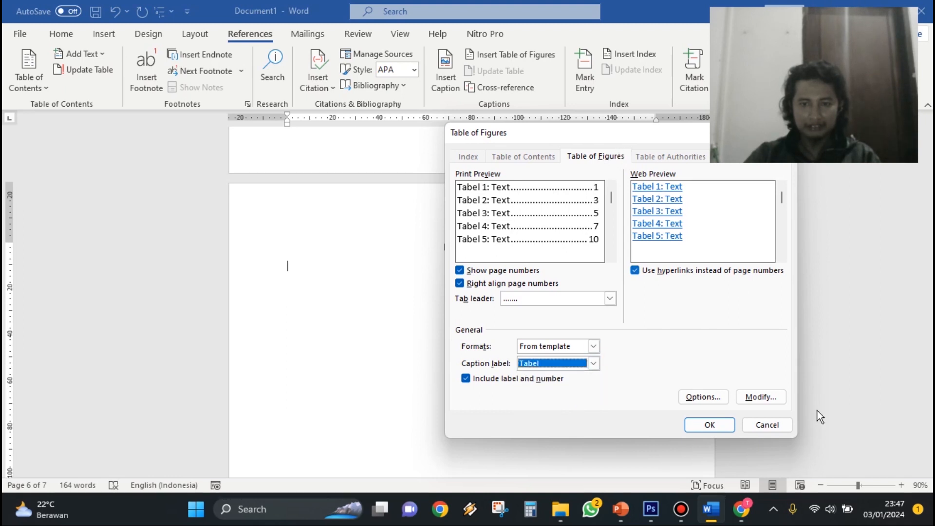
{"action": "left_click", "coordinate": [710, 425]}
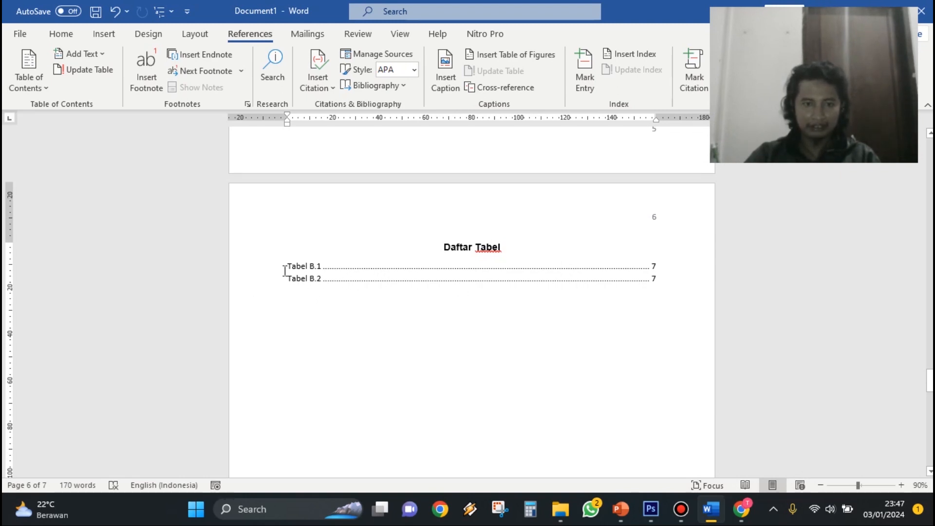
Compare the Daftar Tabel entries and page numbers with the two captioned tables on page 7.
{"action": "scroll", "coordinate": [554, 309], "scroll_direction": "down", "scroll_amount": 10}
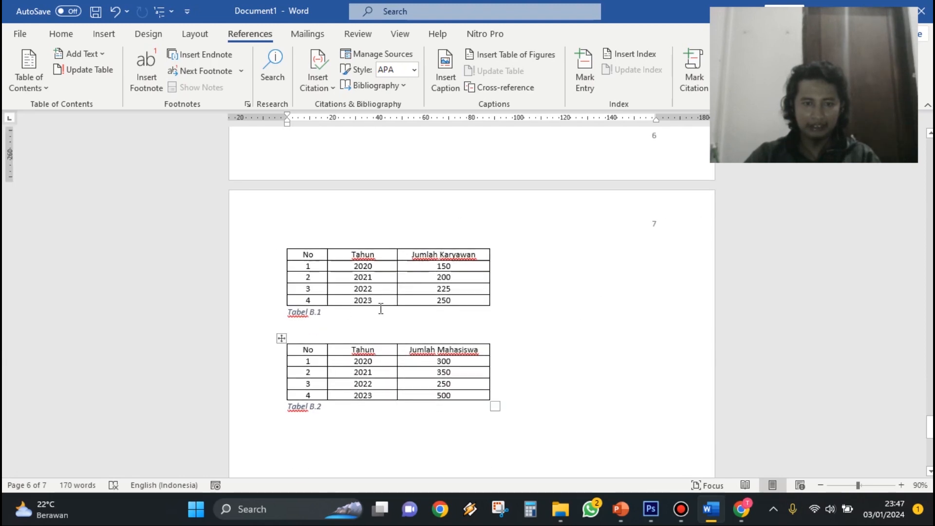
{"action": "scroll", "coordinate": [536, 259], "scroll_direction": "down", "scroll_amount": 5}
{"action": "scroll", "coordinate": [566, 322], "scroll_direction": "up", "scroll_amount": 8}
{"action": "scroll", "coordinate": [565, 322], "scroll_direction": "up", "scroll_amount": 10}
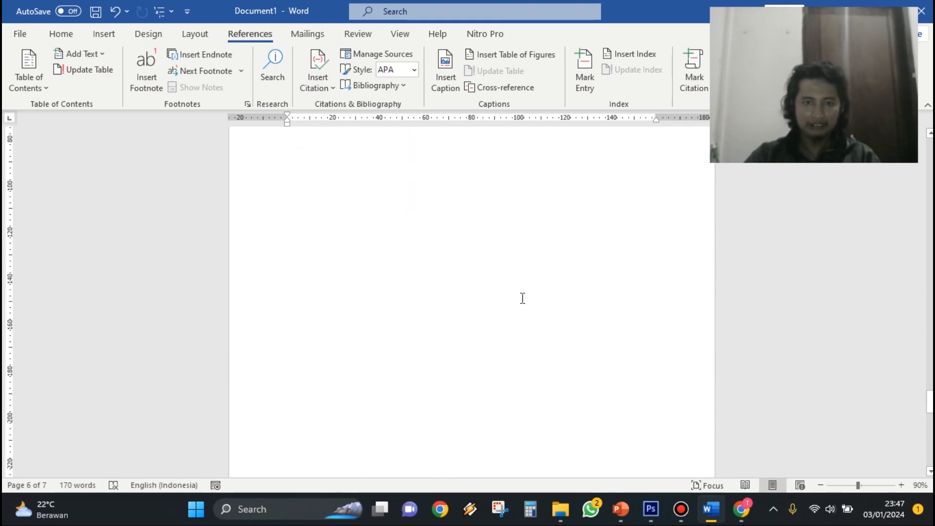
{"action": "scroll", "coordinate": [378, 288], "scroll_direction": "down", "scroll_amount": 2}
{"action": "scroll", "coordinate": [444, 325], "scroll_direction": "down", "scroll_amount": 3}
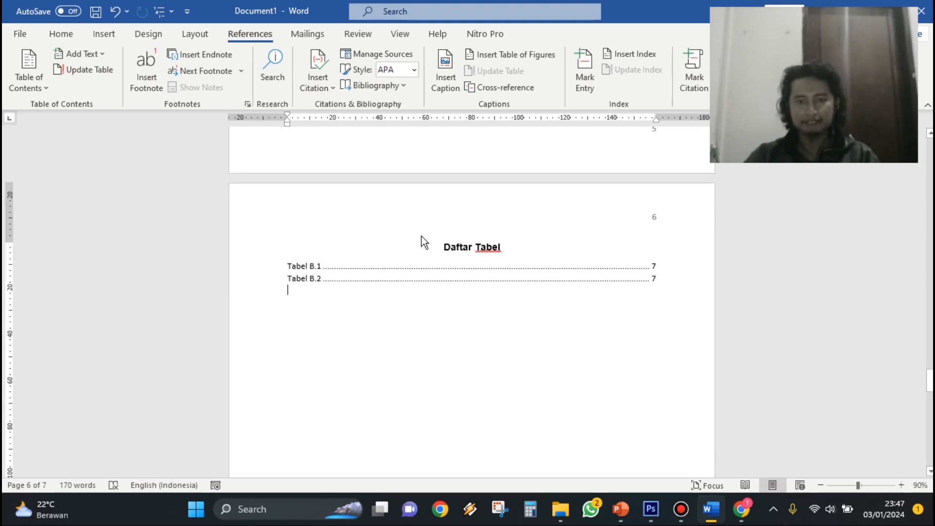
{"action": "scroll", "coordinate": [504, 261], "scroll_direction": "down", "scroll_amount": 20}
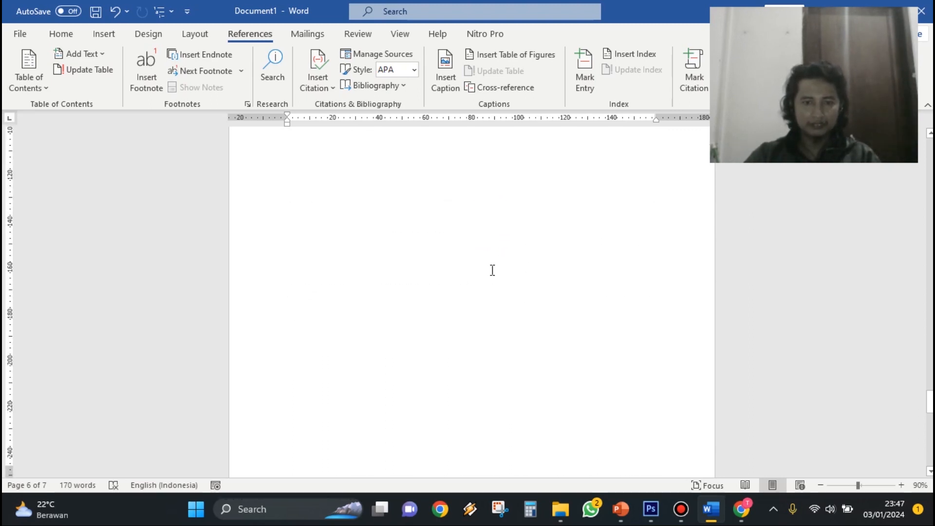
{"action": "scroll", "coordinate": [434, 312], "scroll_direction": "up", "scroll_amount": 7}
{"action": "scroll", "coordinate": [435, 312], "scroll_direction": "down", "scroll_amount": 6}
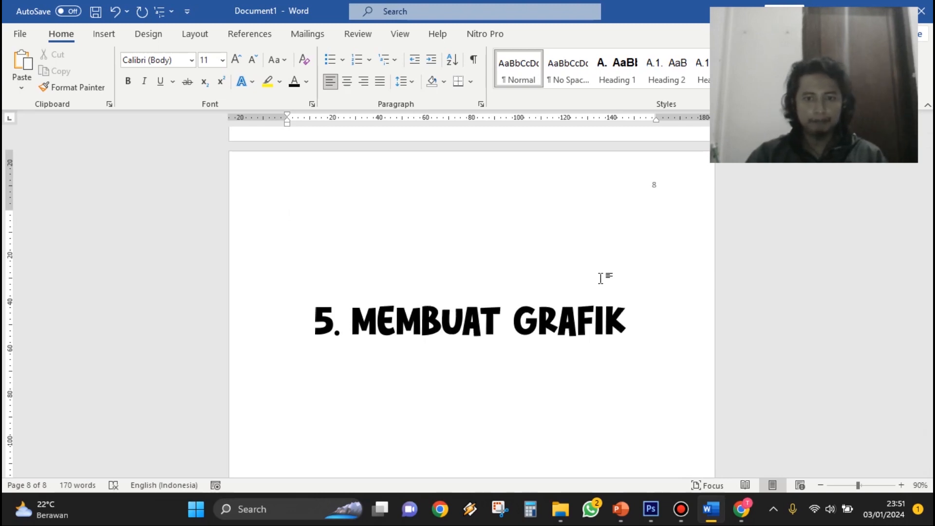
Insert a Clustered Column chart on the blank page 8, after the two data tables.
{"action": "scroll", "coordinate": [598, 278], "scroll_direction": "up", "scroll_amount": 6}
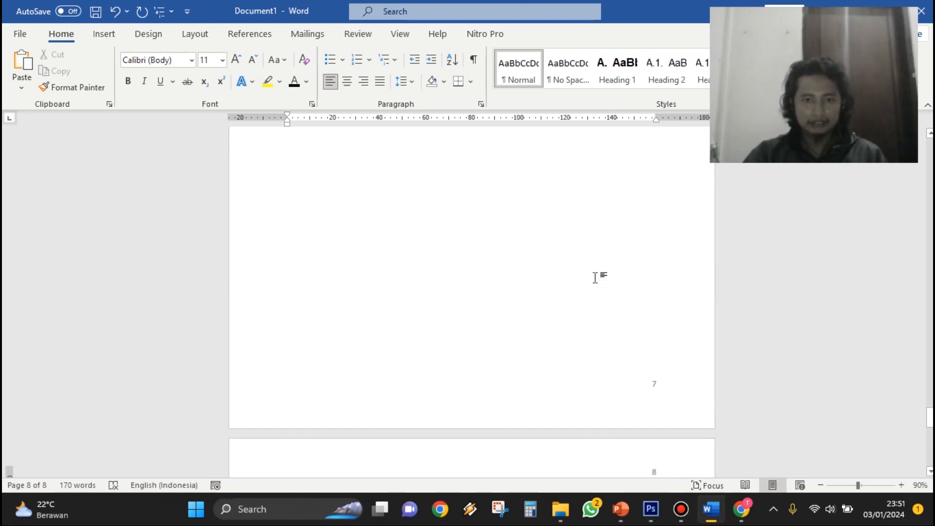
{"action": "scroll", "coordinate": [596, 278], "scroll_direction": "up", "scroll_amount": 3}
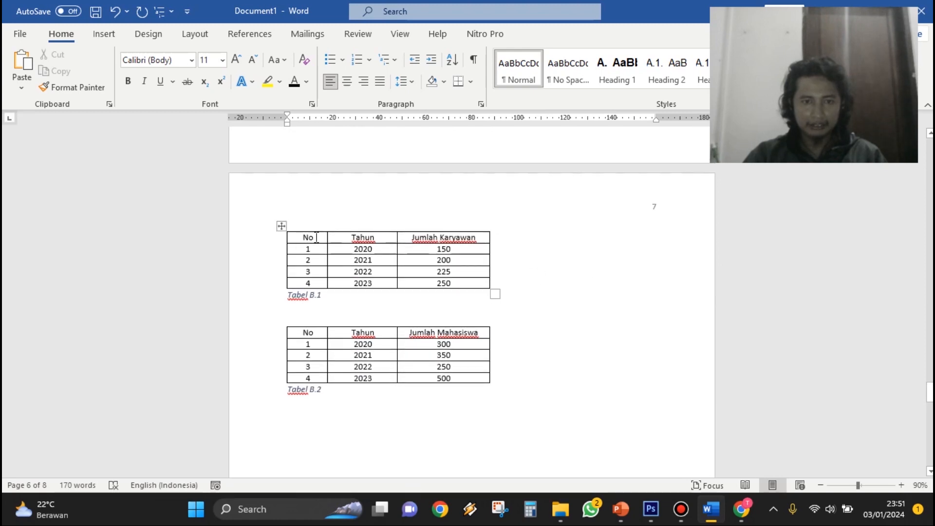
{"action": "mouse_move", "coordinate": [316, 236]}
{"action": "left_mouse_down"}
{"action": "mouse_move", "coordinate": [482, 280]}
{"action": "mouse_move", "coordinate": [492, 307]}
{"action": "left_mouse_up"}
{"action": "scroll", "coordinate": [315, 261], "scroll_direction": "down", "scroll_amount": 1}
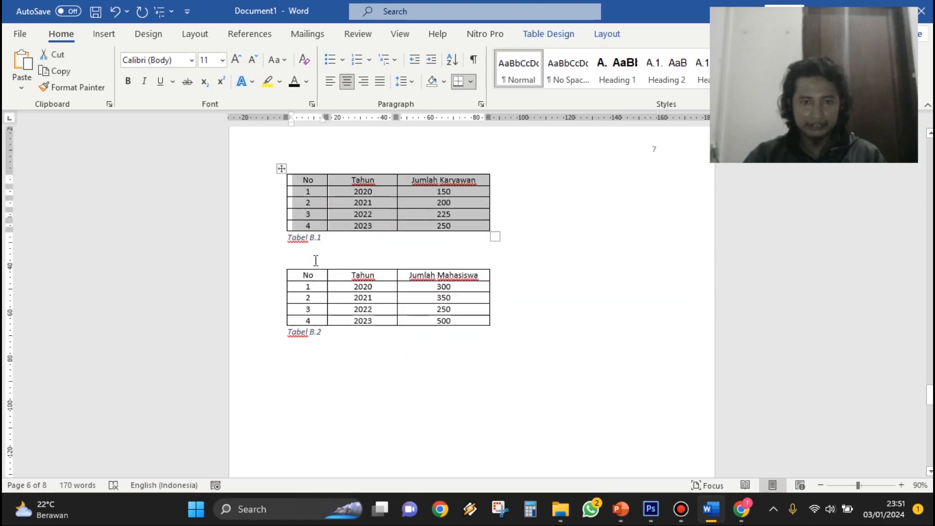
{"action": "scroll", "coordinate": [536, 268], "scroll_direction": "down", "scroll_amount": 10}
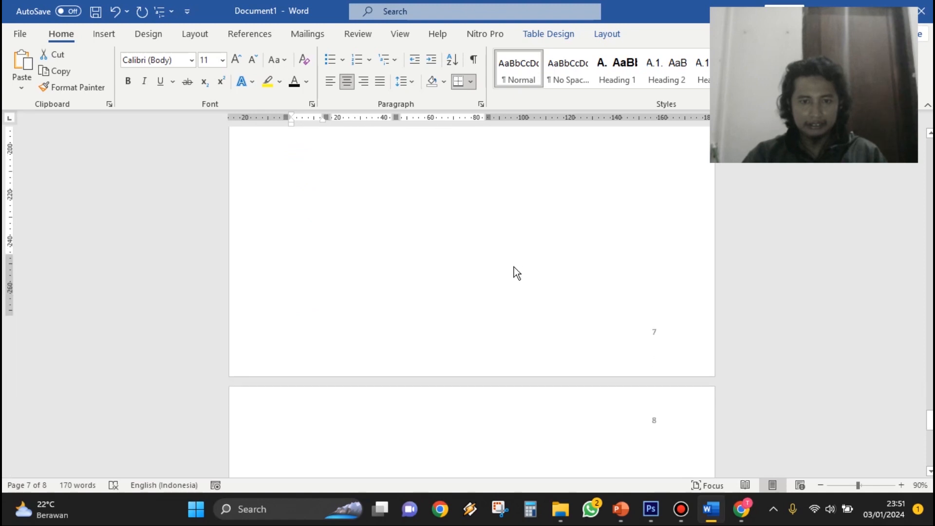
{"action": "left_click", "coordinate": [338, 234]}
{"action": "scroll", "coordinate": [380, 237], "scroll_direction": "up", "scroll_amount": 1}
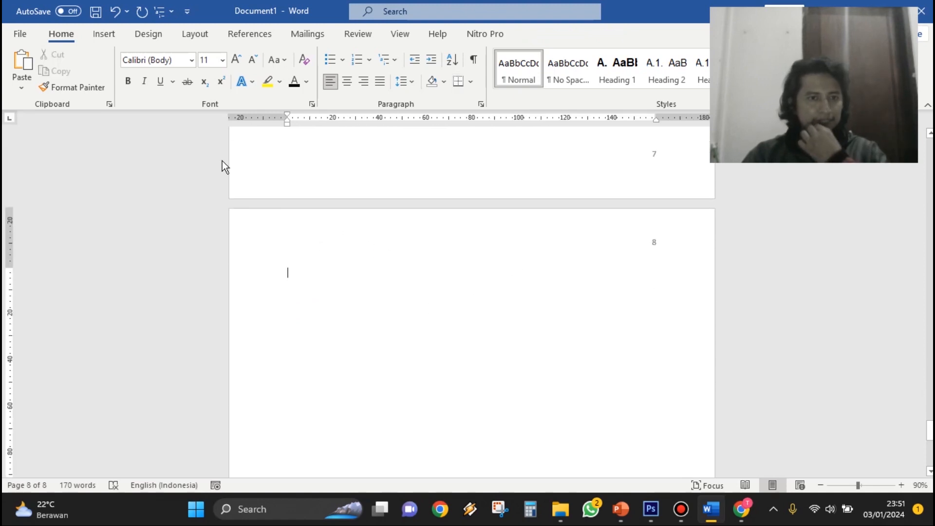
{"action": "left_click", "coordinate": [108, 34]}
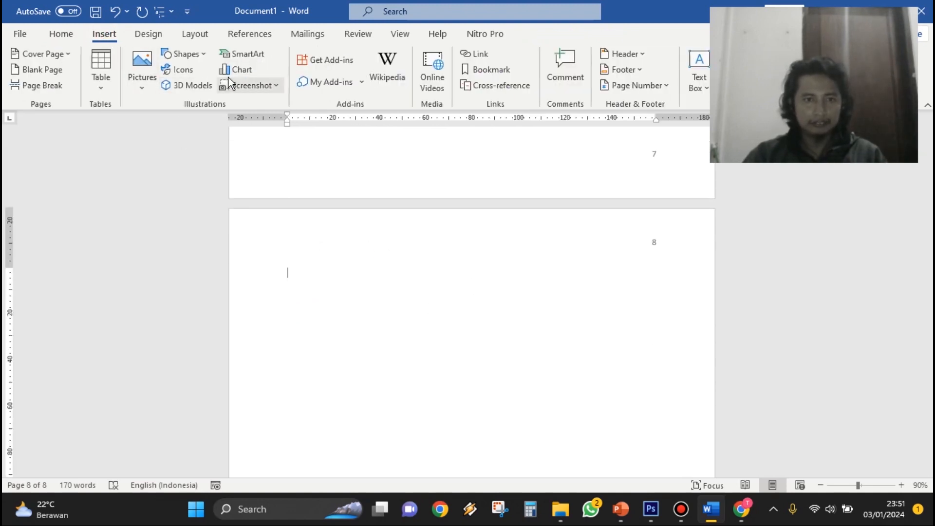
{"action": "left_click", "coordinate": [241, 72]}
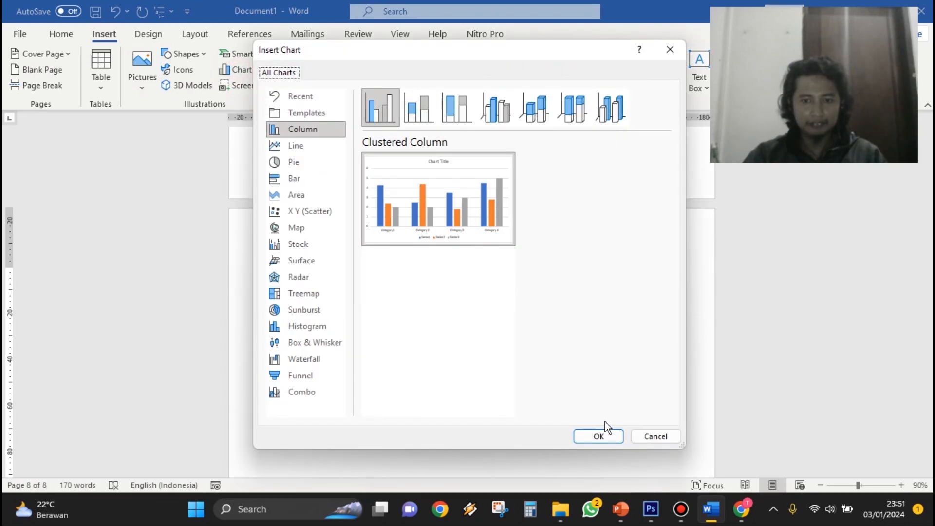
{"action": "left_click", "coordinate": [599, 436]}
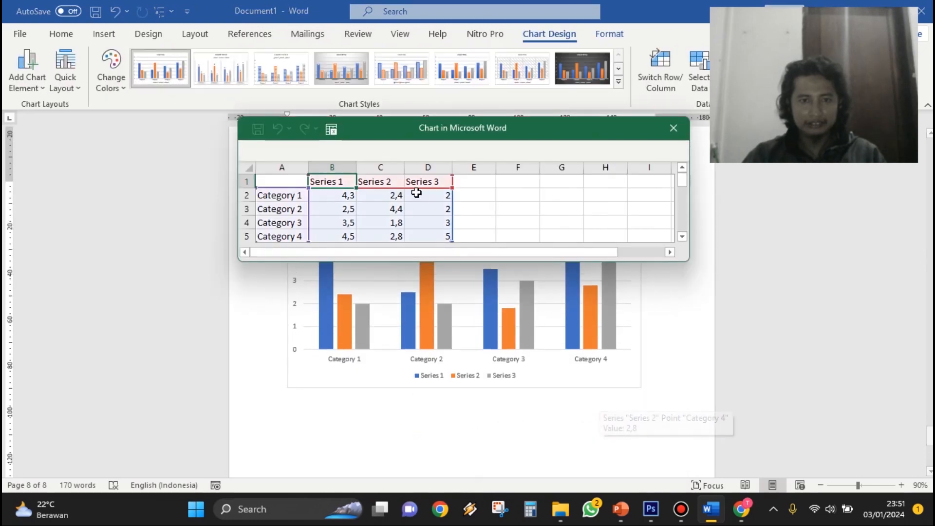
Delete the Series 2 and Series 3 columns from the chart's data sheet.
{"action": "scroll", "coordinate": [555, 307], "scroll_direction": "down", "scroll_amount": 1}
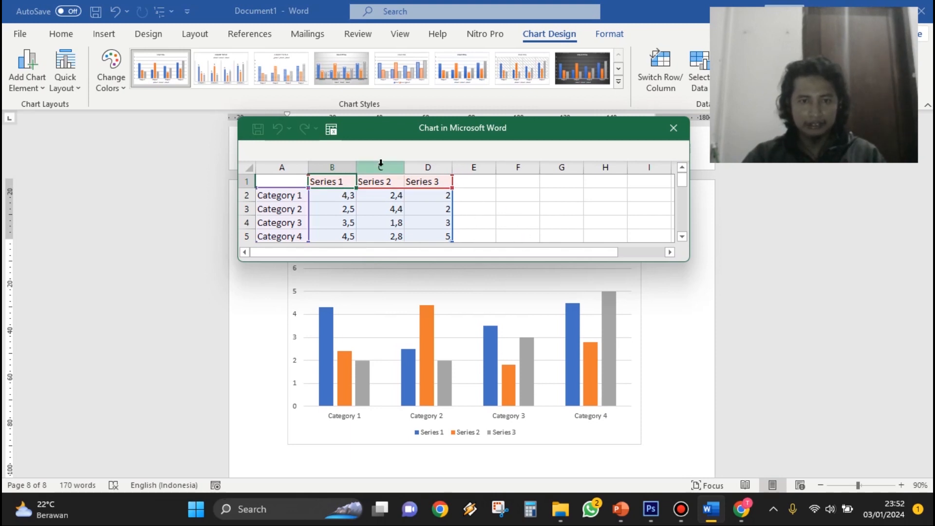
{"action": "left_click_drag", "start_coordinate": [381, 166], "coordinate": [421, 167]}
{"action": "right_click", "coordinate": [431, 168]}
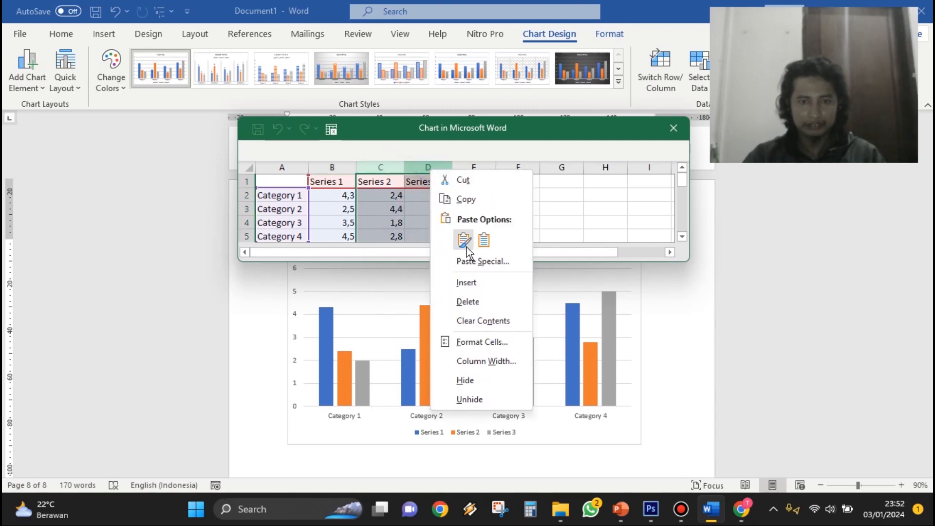
{"action": "left_click", "coordinate": [468, 302]}
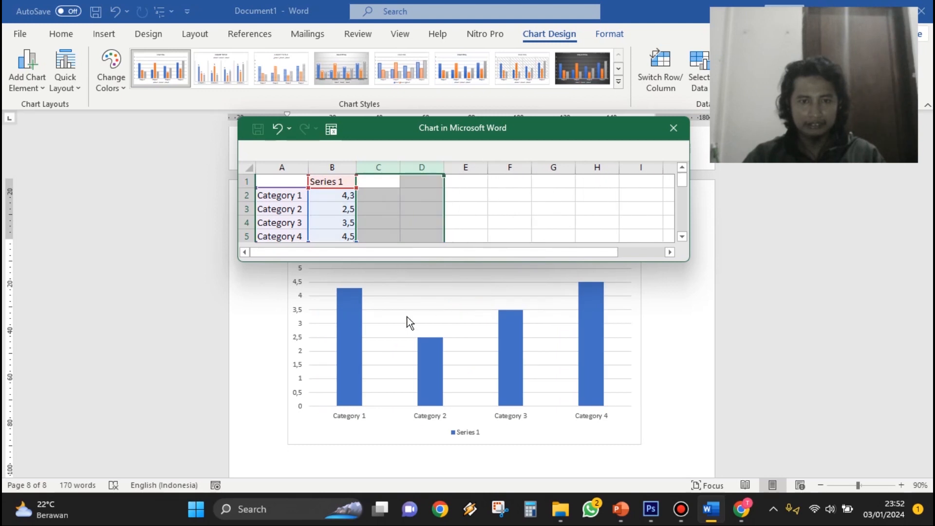
Copy the four Jumlah Karyawan values from the first table on page 7 into the Series 1 column, starting at B2.
{"action": "scroll", "coordinate": [463, 333], "scroll_direction": "up", "scroll_amount": 15}
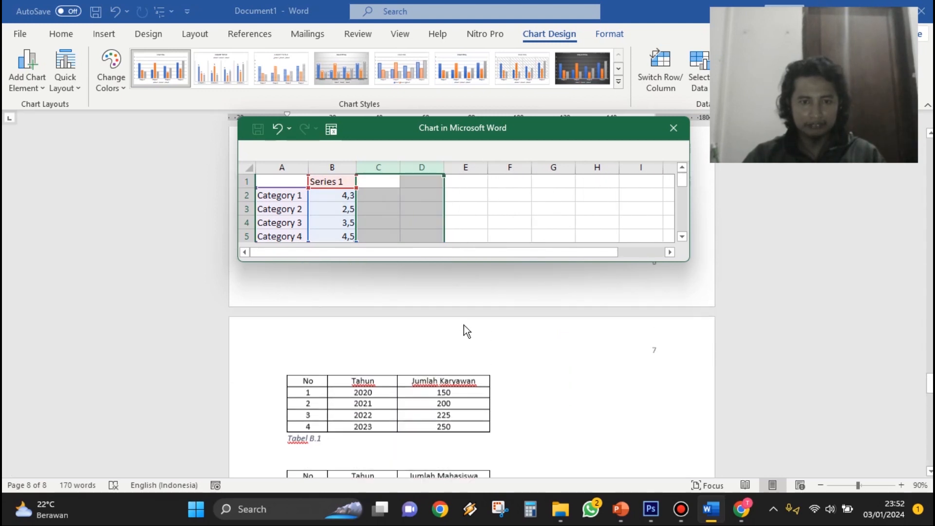
{"action": "scroll", "coordinate": [458, 328], "scroll_direction": "down", "scroll_amount": 3}
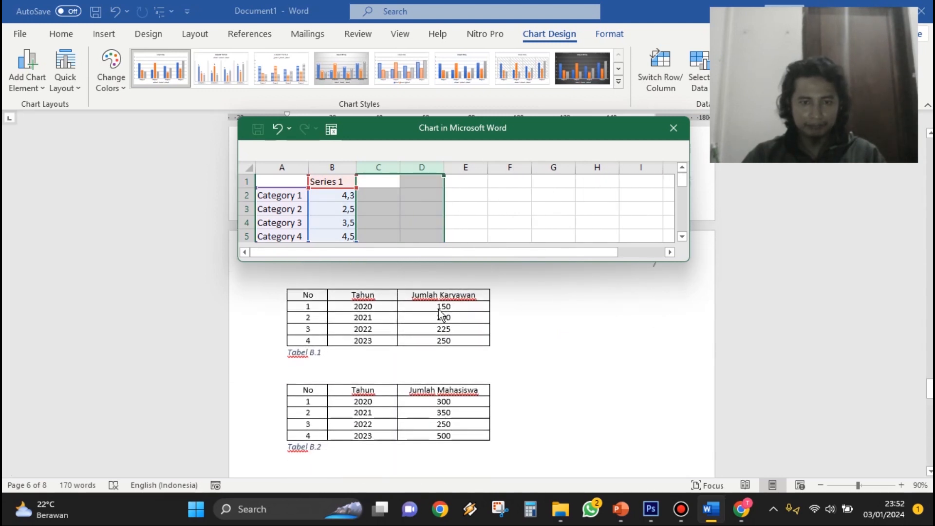
{"action": "left_click", "coordinate": [435, 306]}
{"action": "left_click_drag", "start_coordinate": [433, 306], "coordinate": [457, 344]}
{"action": "key", "text": "ctrl+c"}
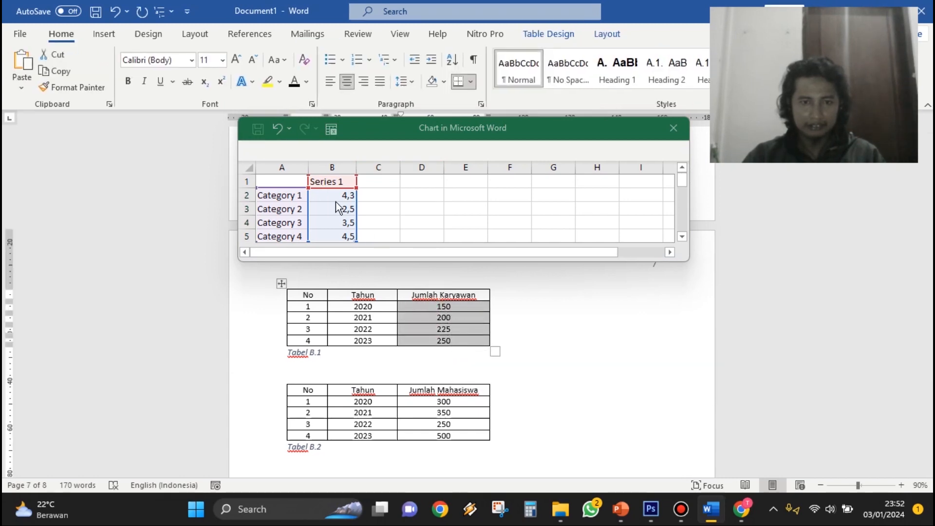
{"action": "left_click", "coordinate": [349, 196]}
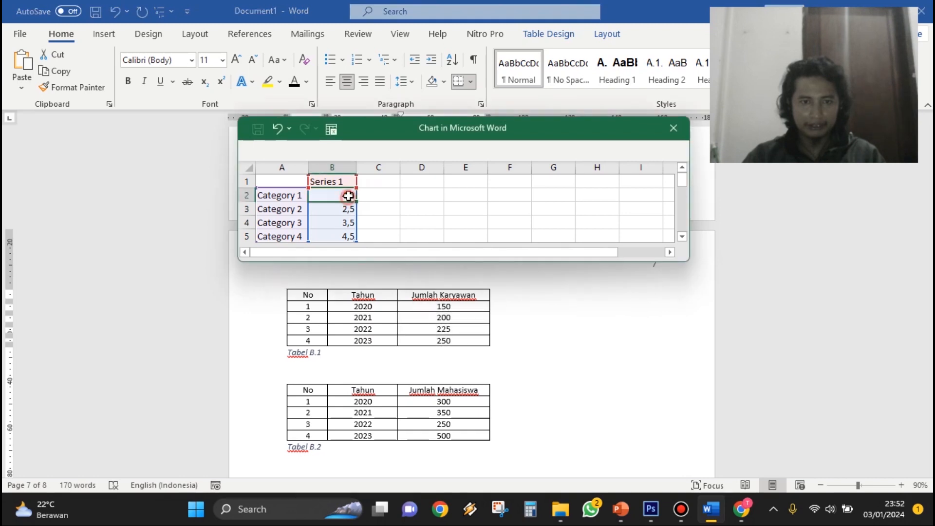
{"action": "key", "text": "ctrl+v"}
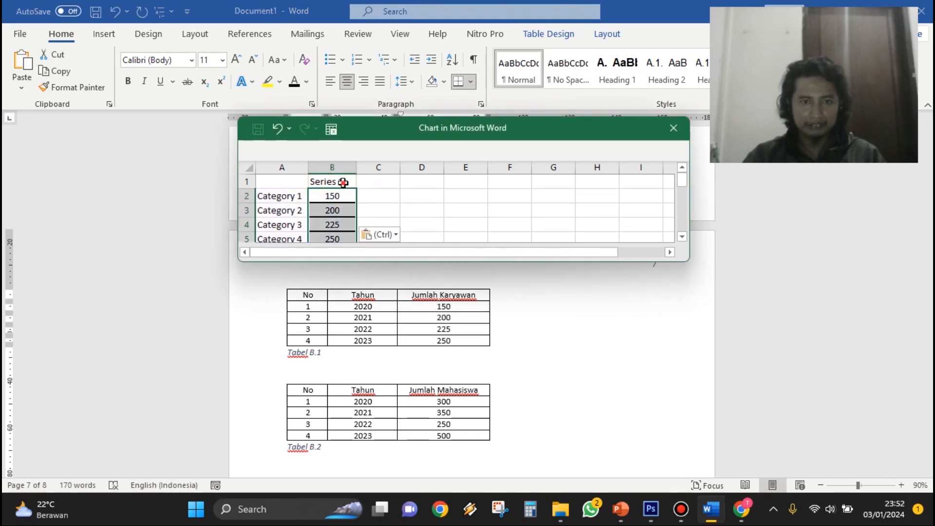
Rename the Series 1 header in the chart's data sheet to Jumlah Karyawan and widen column B to fit it.
{"action": "left_click", "coordinate": [344, 182]}
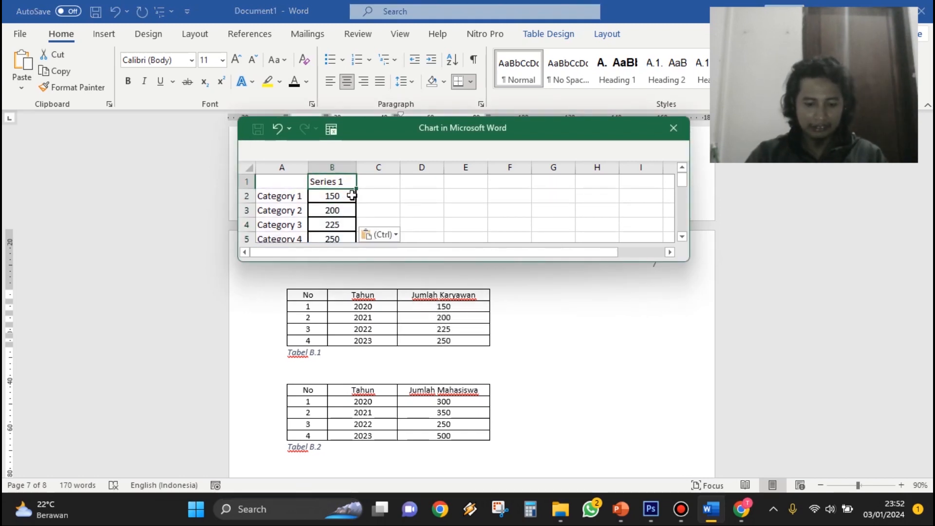
{"action": "type", "text": "Jumla"}
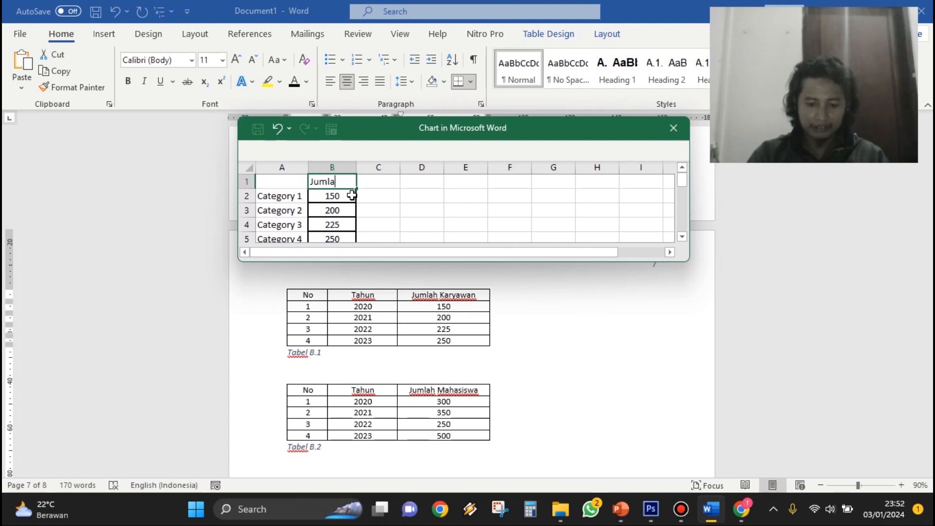
{"action": "type", "text": "h Ka"}
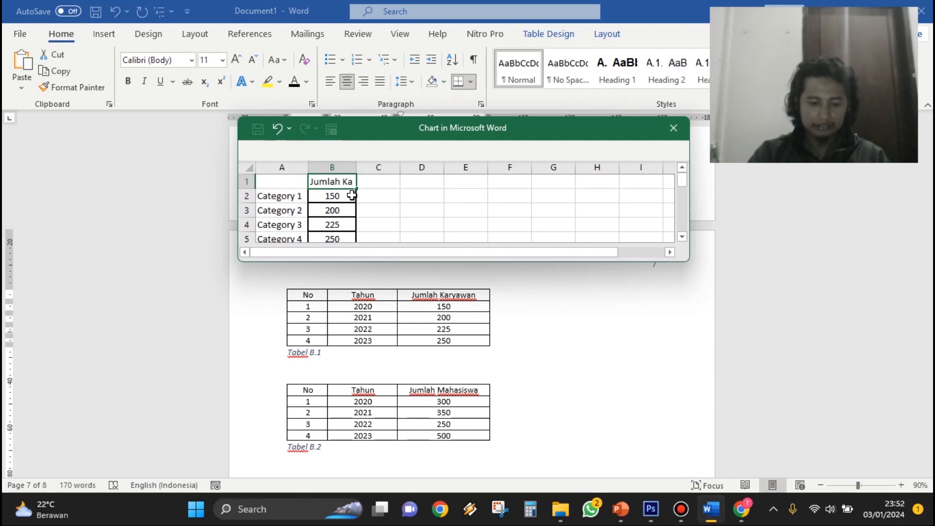
{"action": "type", "text": "ryawan"}
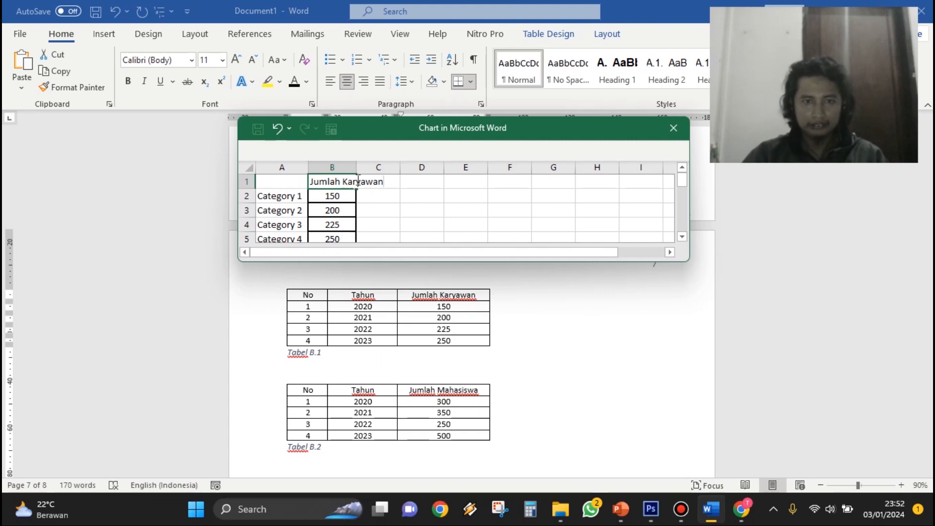
{"action": "left_click", "coordinate": [360, 166]}
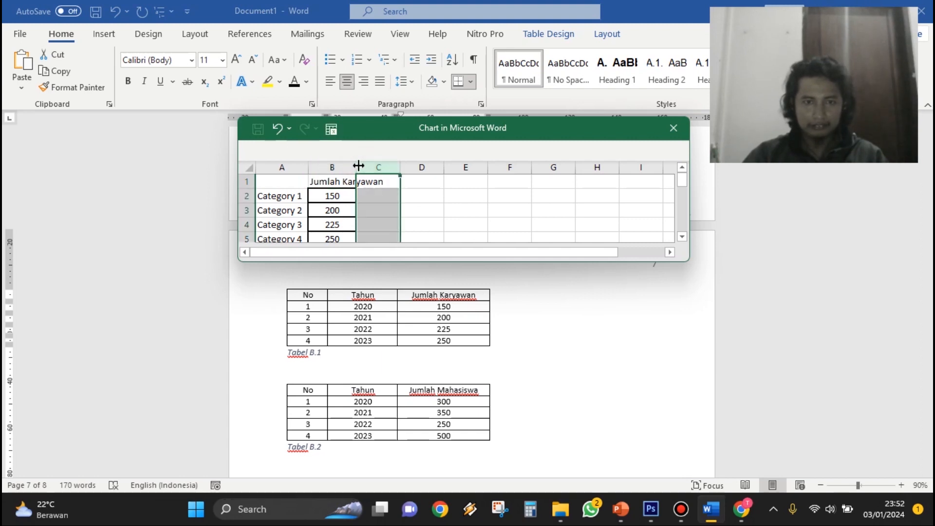
{"action": "left_click_drag", "start_coordinate": [356, 168], "coordinate": [388, 168]}
Copy the years 2020 to 2023 from the first table over the category names in column A of the data sheet.
{"action": "left_click", "coordinate": [366, 306]}
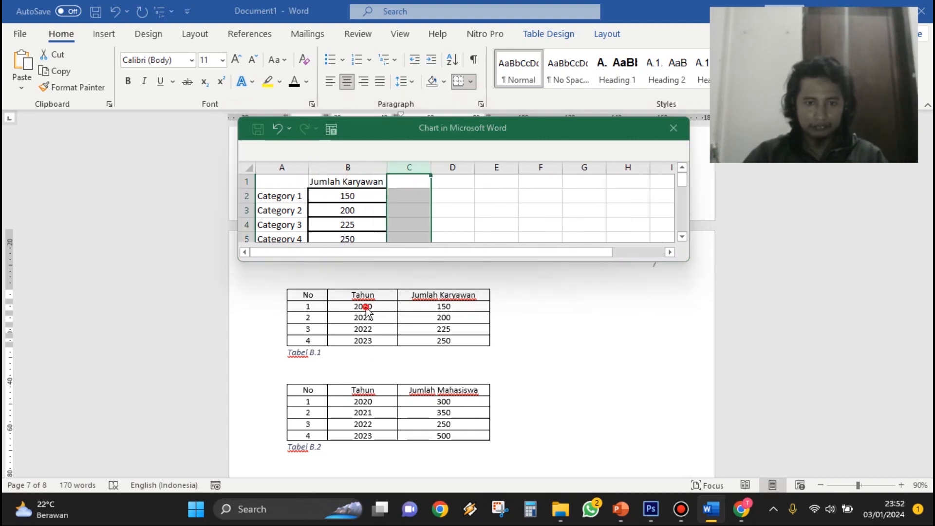
{"action": "left_click_drag", "start_coordinate": [352, 309], "coordinate": [365, 342]}
{"action": "key", "text": "ctrl+c"}
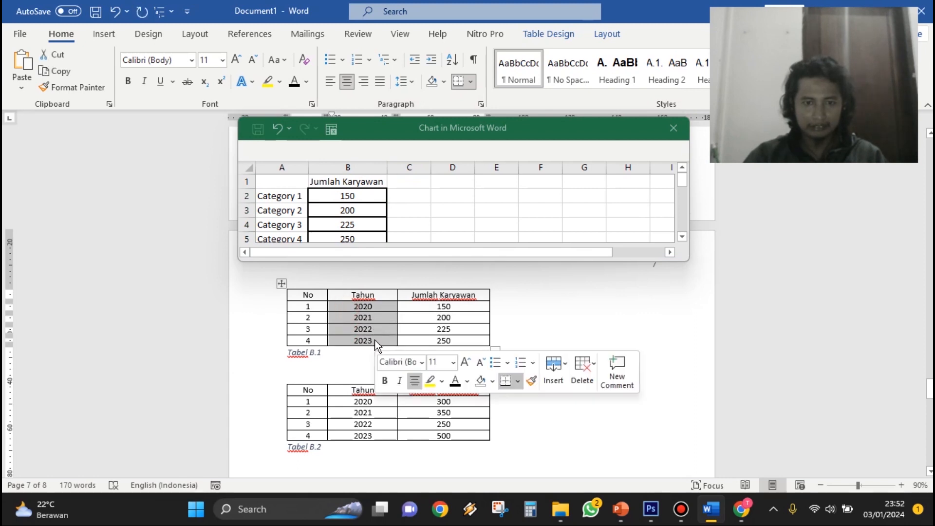
{"action": "left_click", "coordinate": [273, 197]}
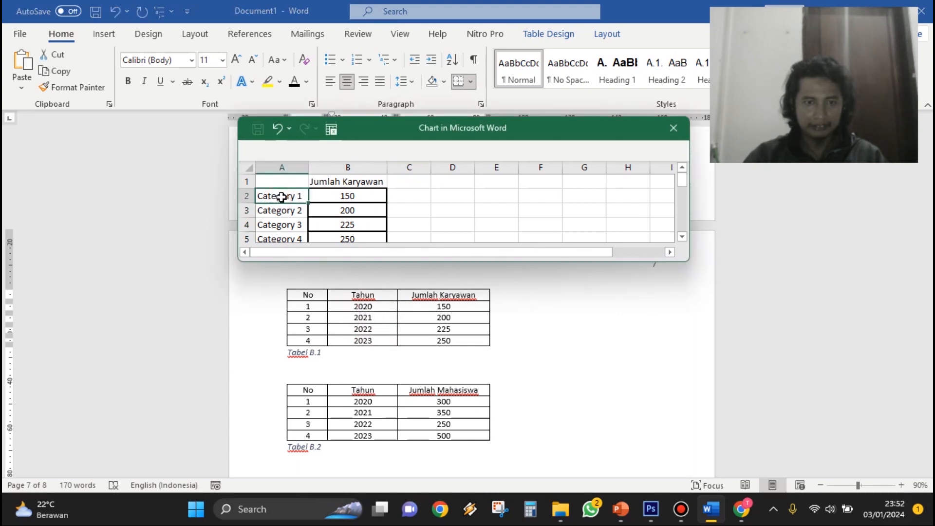
{"action": "key", "text": "ctrl+v"}
Enter the header Tahun in cell A1 of the chart's data sheet.
{"action": "left_click", "coordinate": [287, 181]}
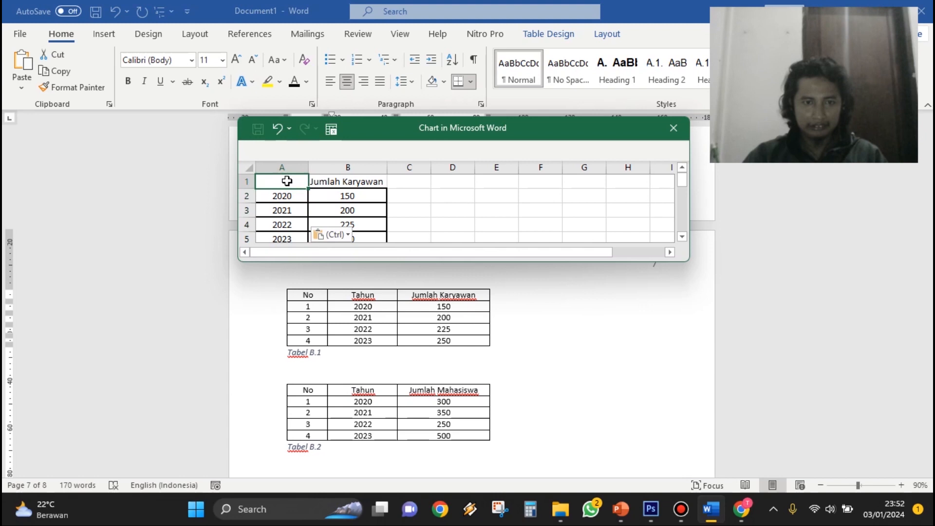
{"action": "scroll", "coordinate": [286, 181], "scroll_direction": "down", "scroll_amount": 3}
{"action": "scroll", "coordinate": [290, 181], "scroll_direction": "up", "scroll_amount": 3}
{"action": "double_click", "coordinate": [290, 181]}
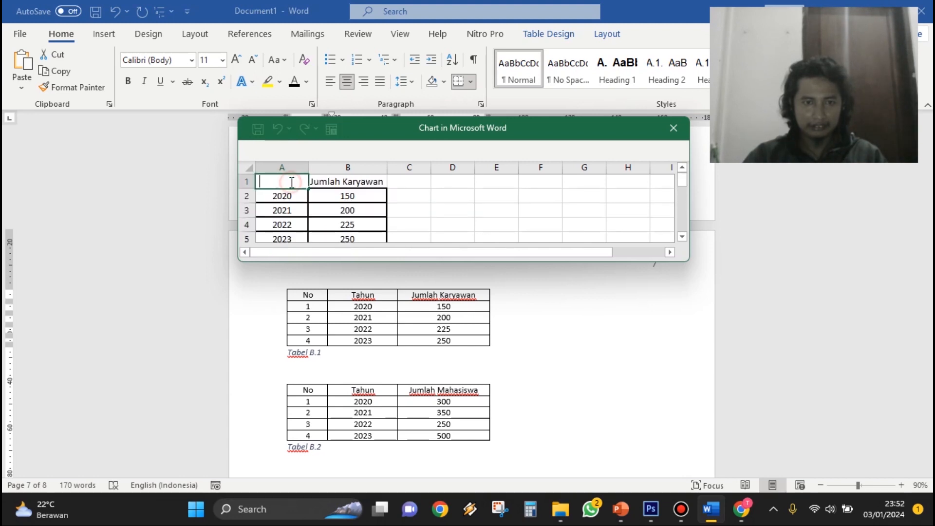
{"action": "type", "text": "Tahun"}
{"action": "key", "text": "Return"}
{"action": "scroll", "coordinate": [371, 217], "scroll_direction": "down", "scroll_amount": 2}
{"action": "scroll", "coordinate": [374, 215], "scroll_direction": "up", "scroll_amount": 2}
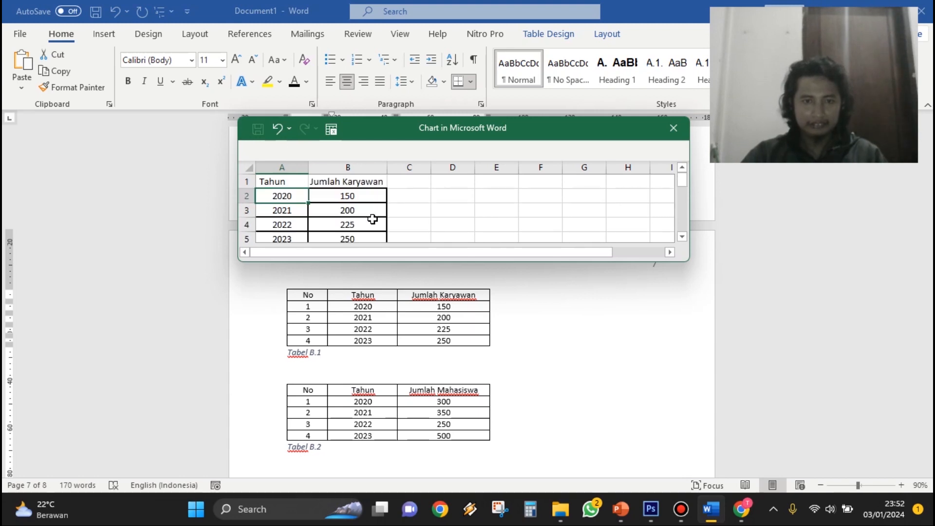
Close the chart's data sheet and check the finished Jumlah Karyawan column chart on page 8.
{"action": "scroll", "coordinate": [569, 343], "scroll_direction": "down", "scroll_amount": 10}
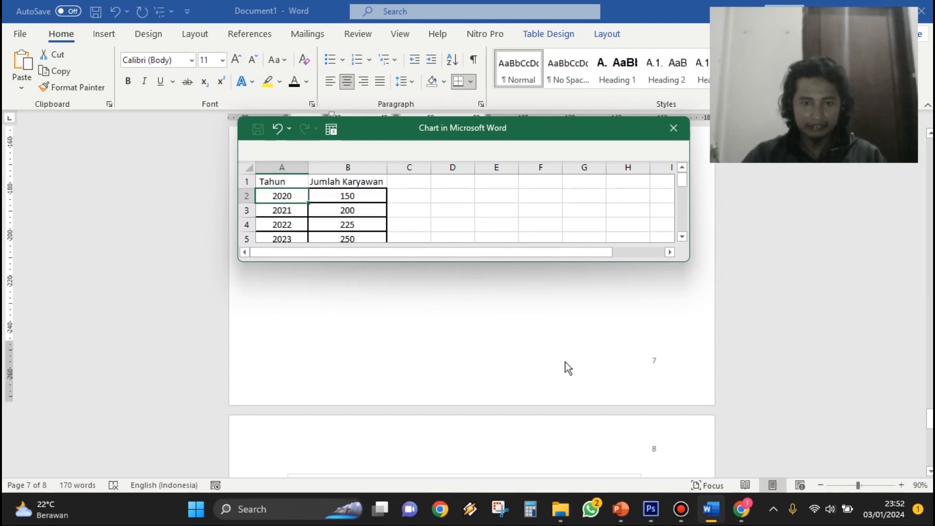
{"action": "left_click", "coordinate": [673, 128]}
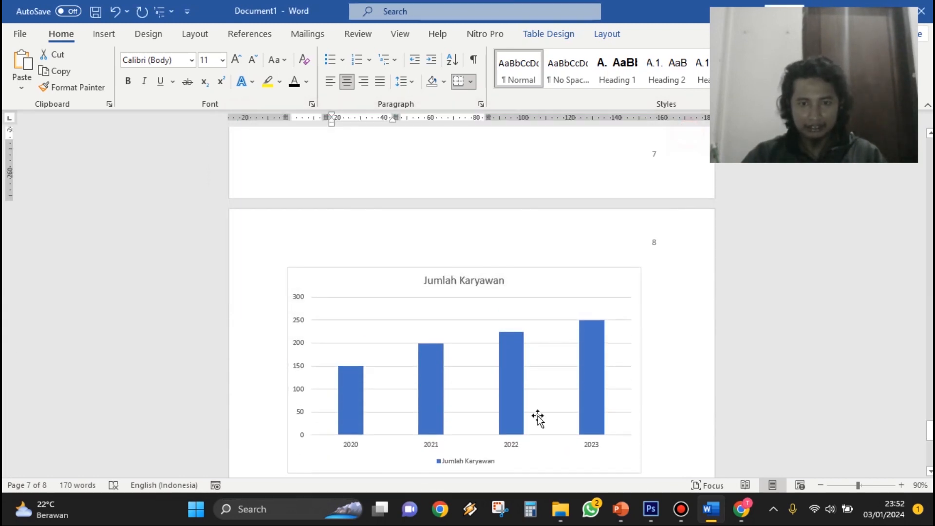
{"action": "scroll", "coordinate": [487, 341], "scroll_direction": "down", "scroll_amount": 2}
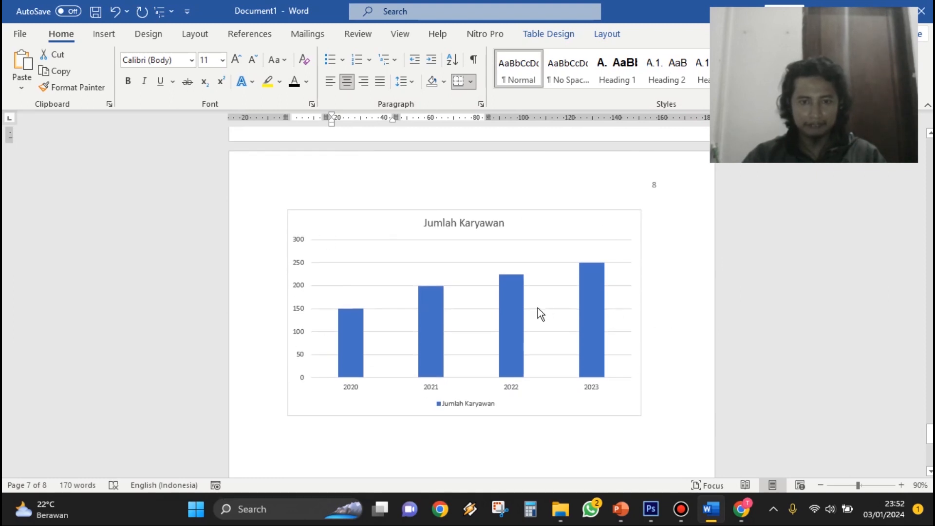
{"action": "scroll", "coordinate": [535, 323], "scroll_direction": "down", "scroll_amount": 6}
{"action": "scroll", "coordinate": [538, 334], "scroll_direction": "up", "scroll_amount": 5}
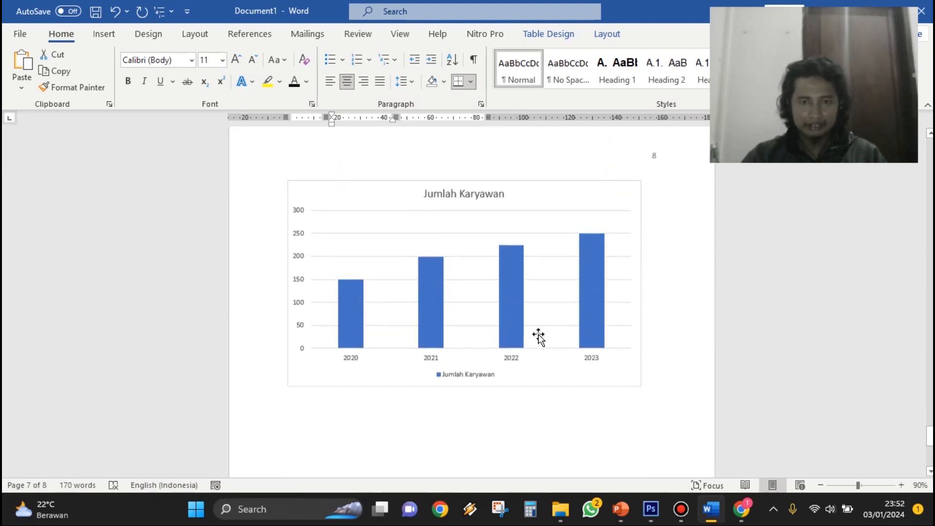
{"action": "scroll", "coordinate": [651, 268], "scroll_direction": "down", "scroll_amount": 2}
Insert a line chart with markers on a new line below the Jumlah Karyawan column chart.
{"action": "left_click", "coordinate": [651, 268]}
{"action": "key", "text": "ctrl+z"}
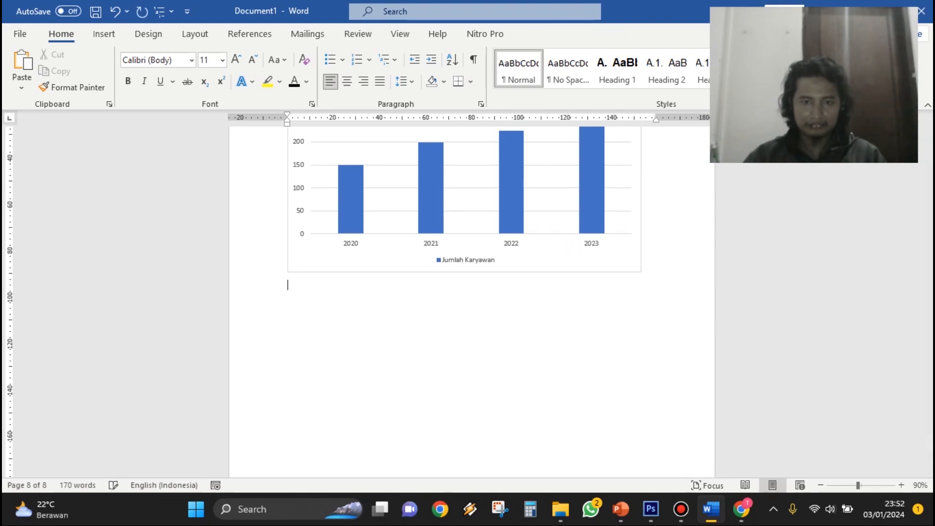
{"action": "scroll", "coordinate": [626, 355], "scroll_direction": "up", "scroll_amount": 10}
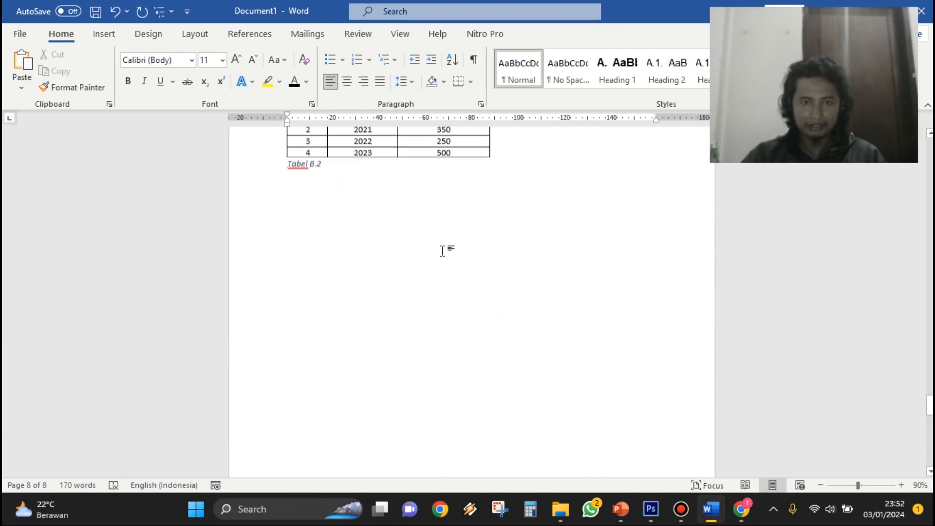
{"action": "scroll", "coordinate": [499, 336], "scroll_direction": "down", "scroll_amount": 10}
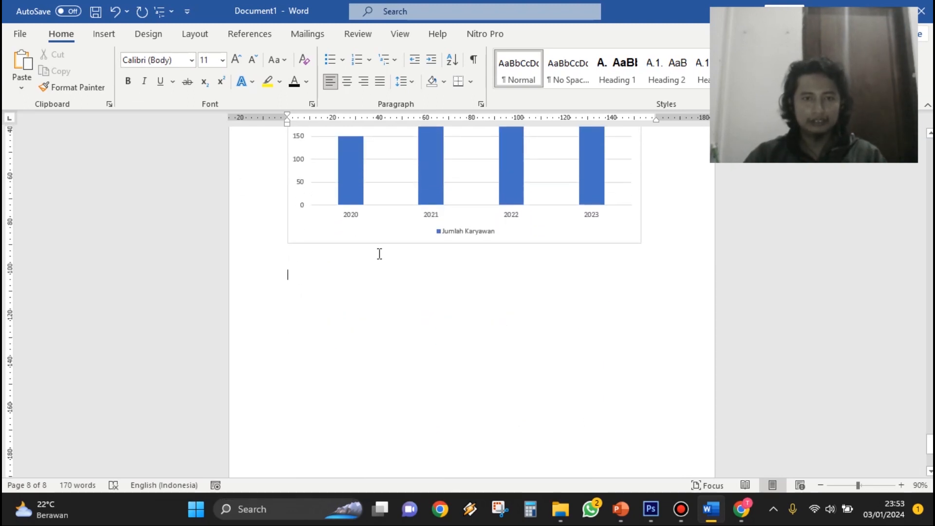
{"action": "left_click", "coordinate": [100, 35]}
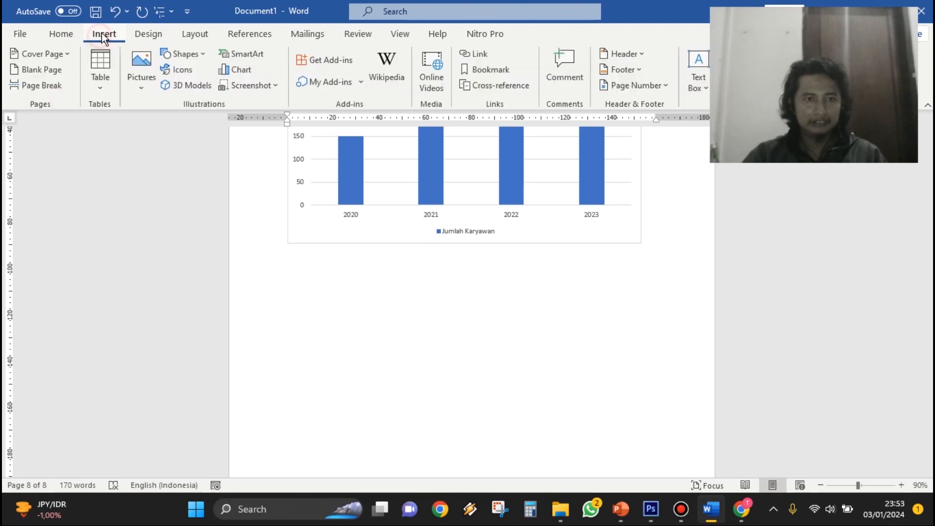
{"action": "left_click", "coordinate": [243, 71]}
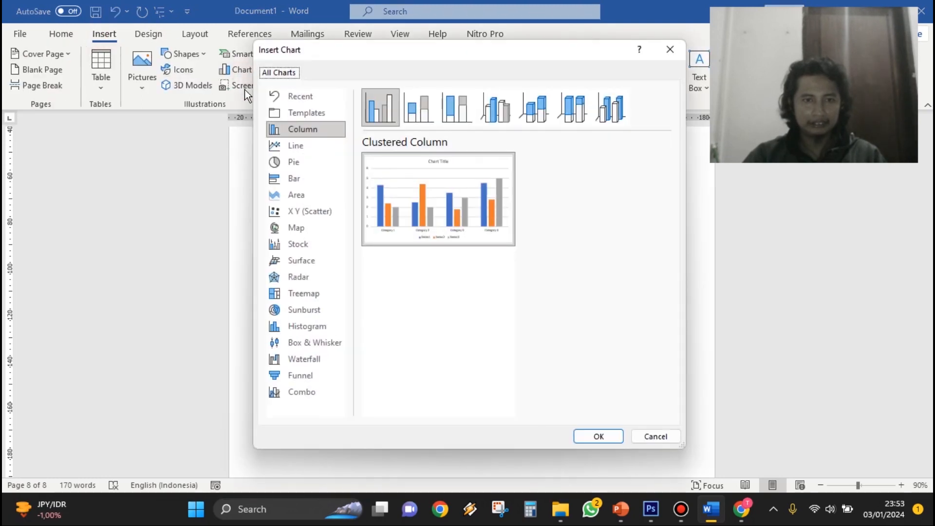
{"action": "left_click", "coordinate": [296, 148]}
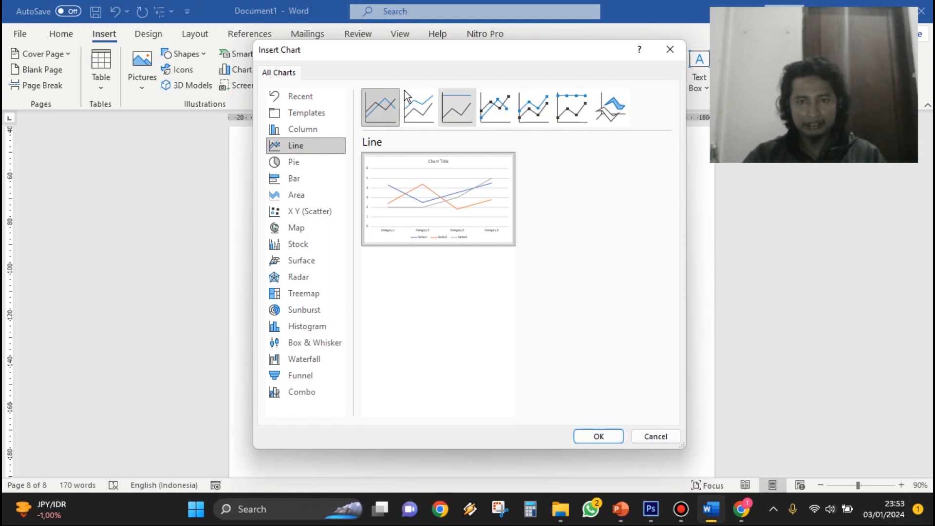
{"action": "left_click", "coordinate": [497, 110]}
{"action": "left_click", "coordinate": [597, 436]}
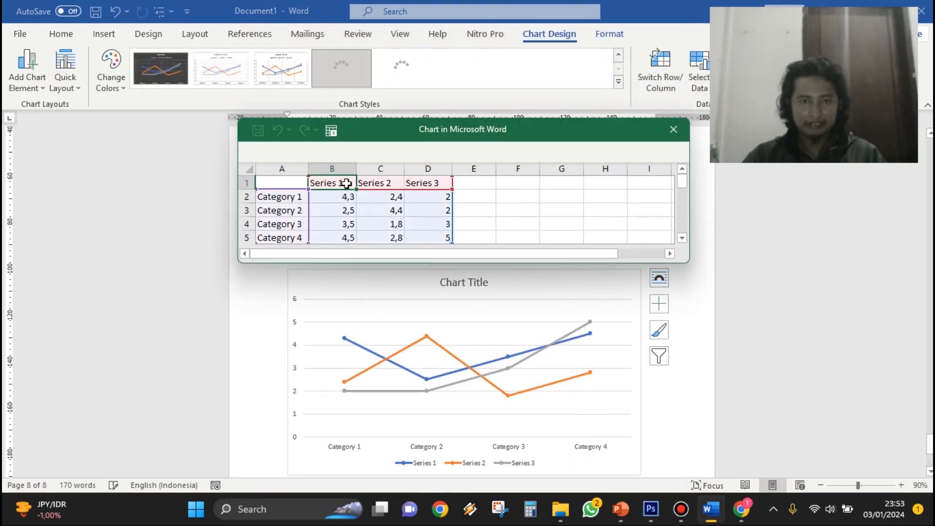
Delete the Series 2 and Series 3 columns from the line chart's data sheet.
{"action": "left_click_drag", "start_coordinate": [382, 167], "coordinate": [431, 170]}
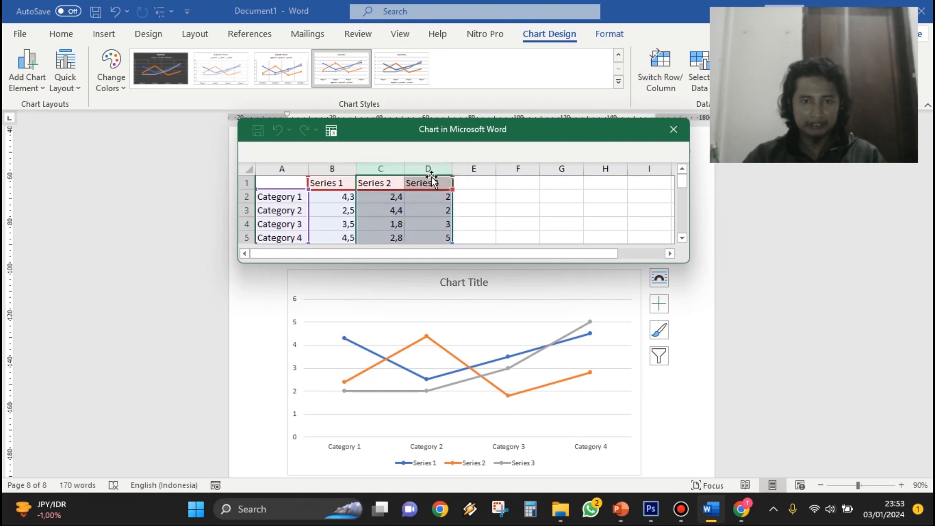
{"action": "right_click", "coordinate": [431, 171]}
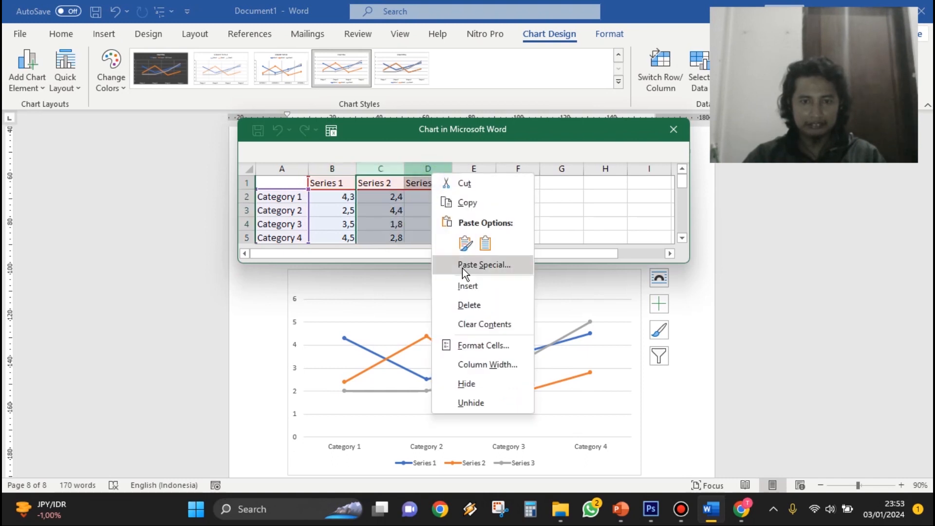
{"action": "left_click", "coordinate": [475, 306]}
Copy the four Jumlah Mahasiswa values from the second table on page 7 into the line chart's Series 1 column.
{"action": "scroll", "coordinate": [647, 372], "scroll_direction": "up", "scroll_amount": 5}
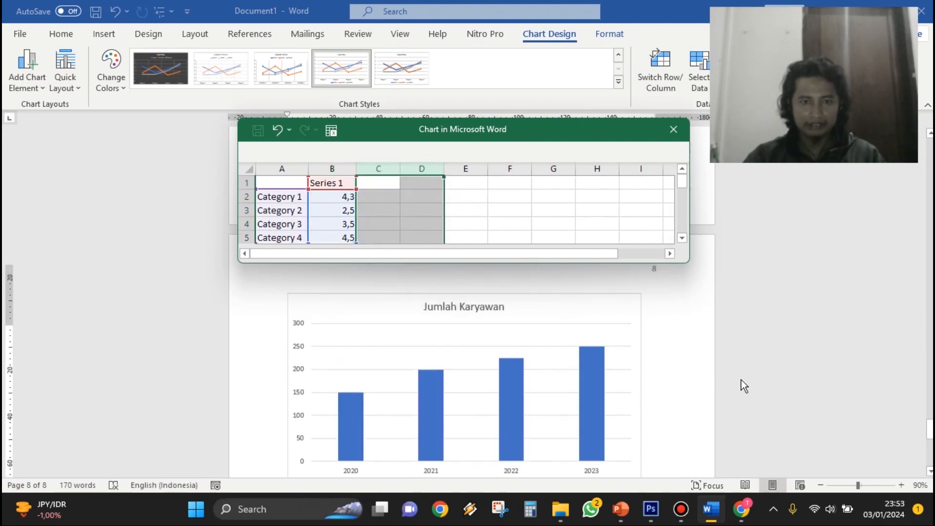
{"action": "scroll", "coordinate": [653, 340], "scroll_direction": "up", "scroll_amount": 6}
{"action": "scroll", "coordinate": [553, 341], "scroll_direction": "down", "scroll_amount": 3}
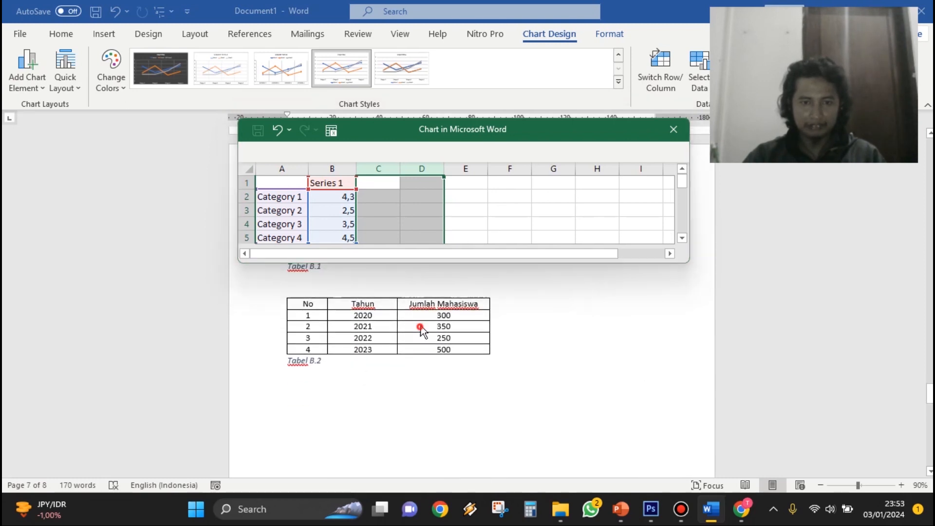
{"action": "left_click", "coordinate": [436, 327]}
{"action": "left_click_drag", "start_coordinate": [432, 316], "coordinate": [466, 344]}
{"action": "key", "text": "ctrl+c"}
{"action": "left_click", "coordinate": [345, 196]}
{"action": "key", "text": "ctrl+v"}
Rename the Series 1 header in the line chart's data sheet to Jumlah Mahasiswa.
{"action": "left_click", "coordinate": [341, 182]}
{"action": "double_click", "coordinate": [345, 183]}
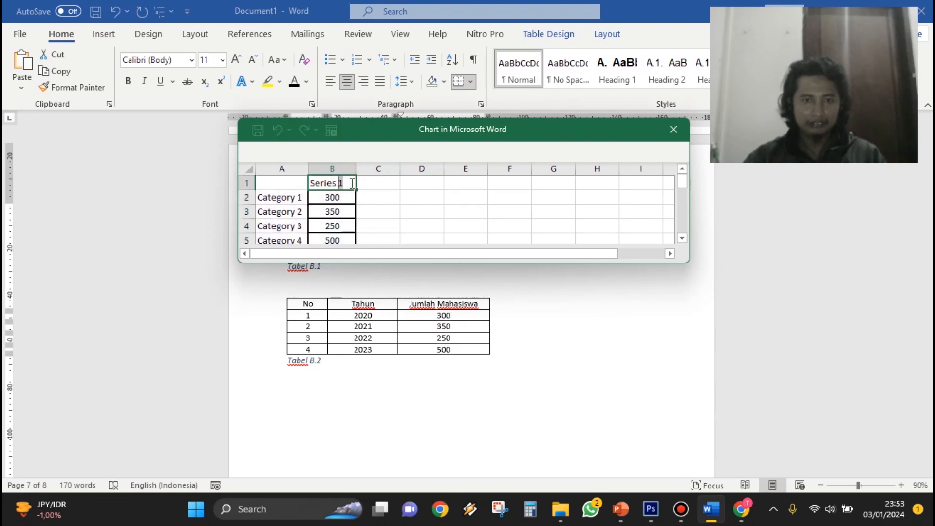
{"action": "type", "text": "Jumlah Mahasiswa"}
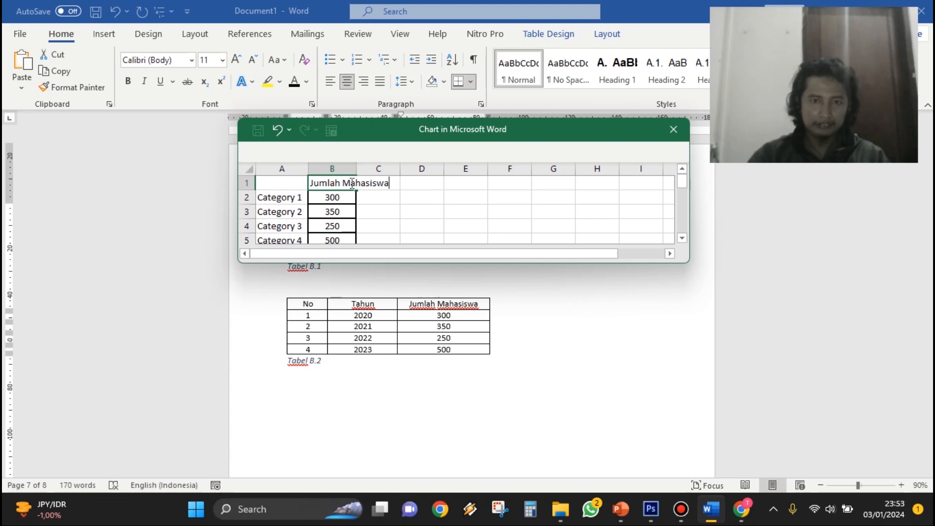
{"action": "left_click", "coordinate": [380, 211]}
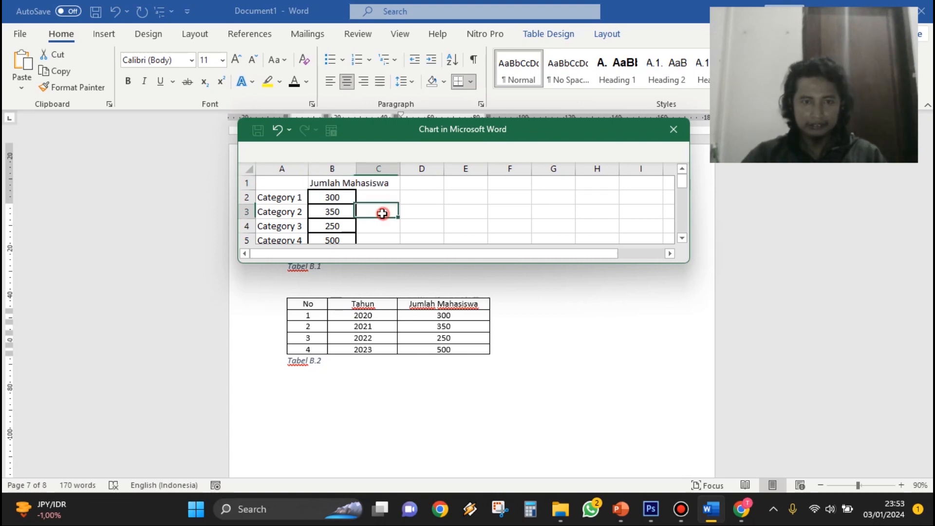
Copy the four Tahun values, 2020 to 2023, from the second table into the line chart's category cells and close the data sheet.
{"action": "left_click", "coordinate": [359, 330]}
{"action": "left_click_drag", "start_coordinate": [362, 315], "coordinate": [363, 349]}
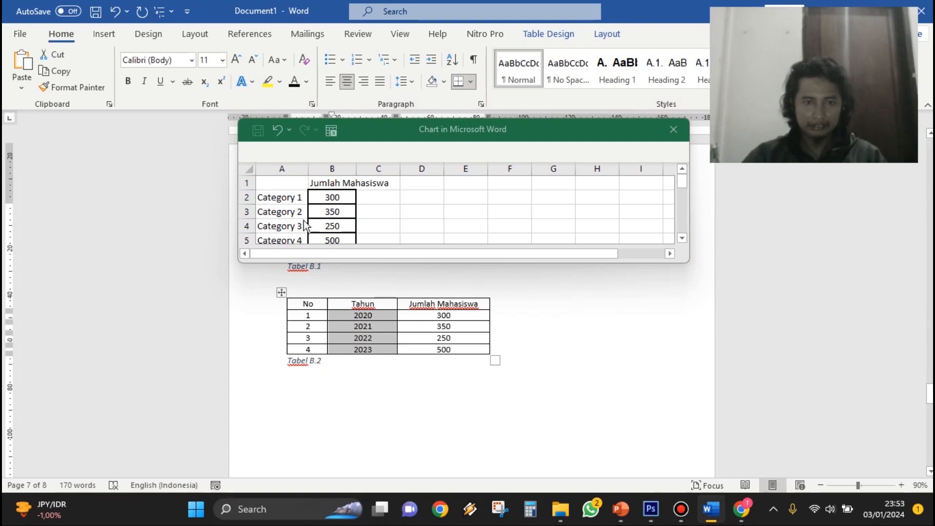
{"action": "left_click", "coordinate": [287, 197]}
{"action": "key", "text": "ctrl+v"}
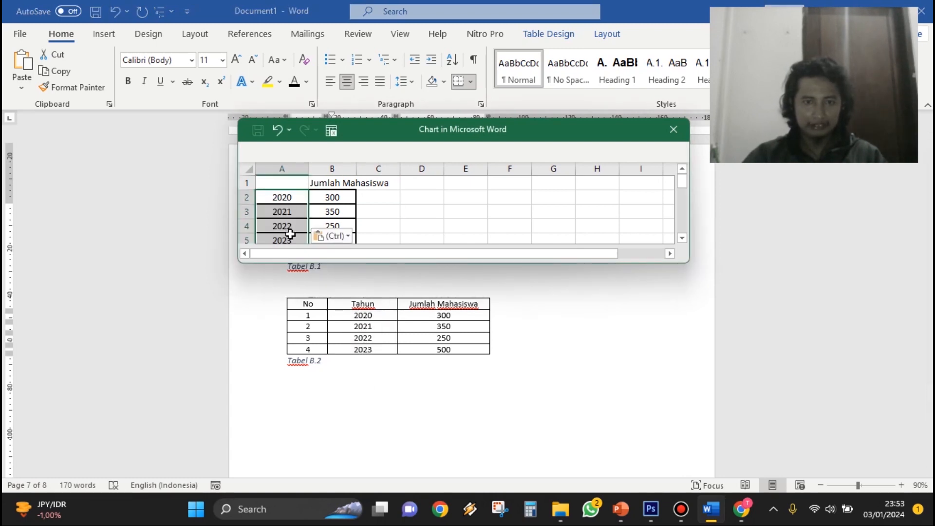
{"action": "left_click", "coordinate": [673, 130]}
{"action": "scroll", "coordinate": [599, 302], "scroll_direction": "down", "scroll_amount": 10}
{"action": "scroll", "coordinate": [591, 319], "scroll_direction": "down", "scroll_amount": 10}
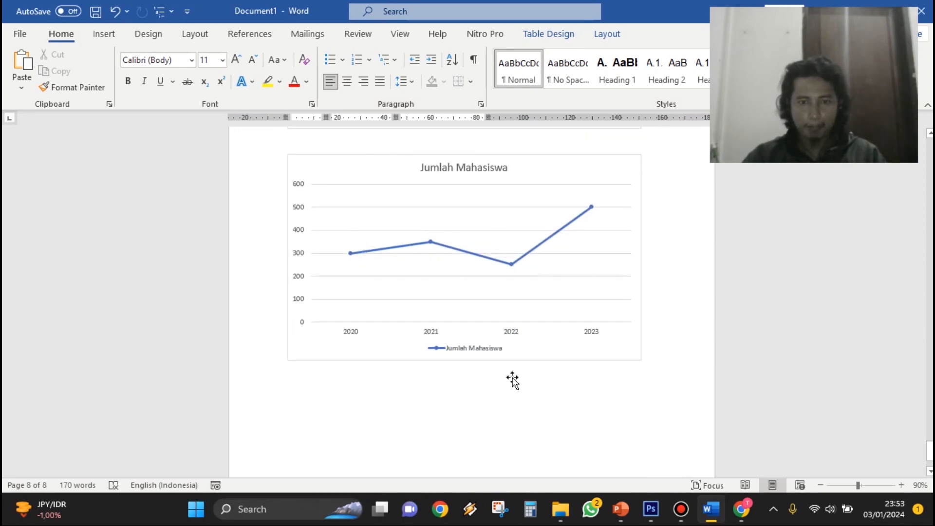
{"action": "scroll", "coordinate": [509, 375], "scroll_direction": "up", "scroll_amount": 4}
{"action": "scroll", "coordinate": [497, 371], "scroll_direction": "down", "scroll_amount": 3}
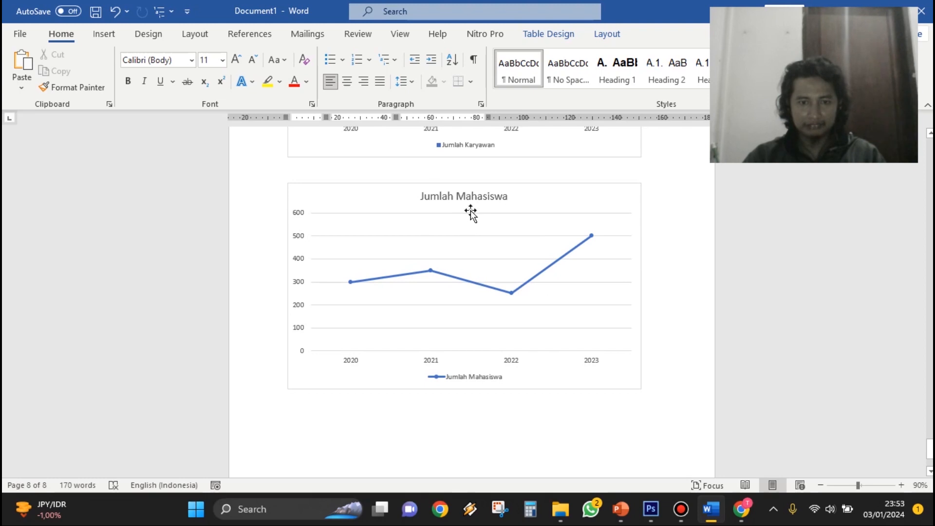
{"action": "scroll", "coordinate": [542, 257], "scroll_direction": "up", "scroll_amount": 5}
{"action": "scroll", "coordinate": [547, 242], "scroll_direction": "down", "scroll_amount": 2}
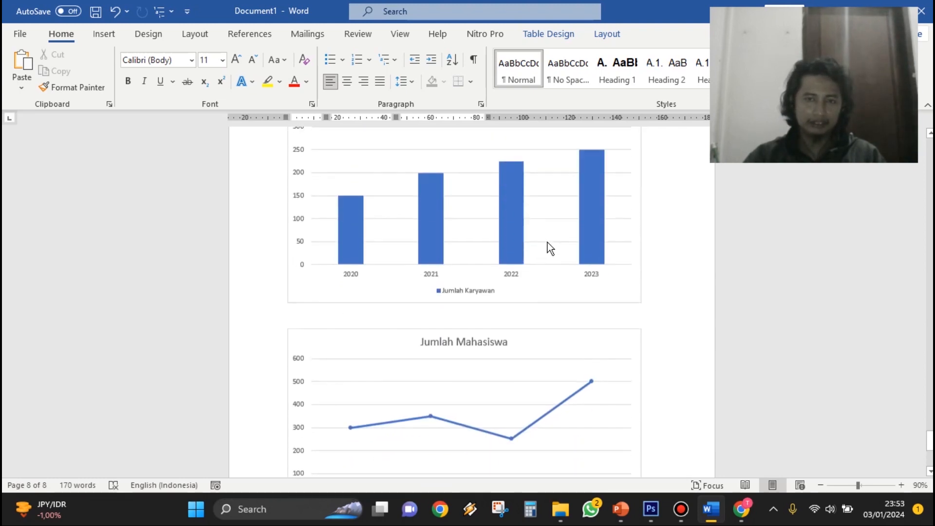
{"action": "scroll", "coordinate": [548, 243], "scroll_direction": "down", "scroll_amount": 5}
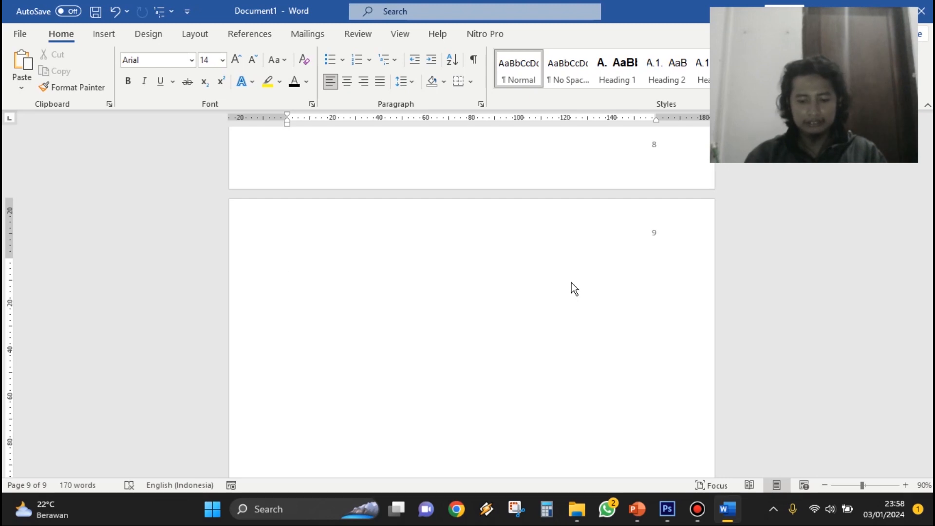
{"action": "key", "text": "BackSpace"}
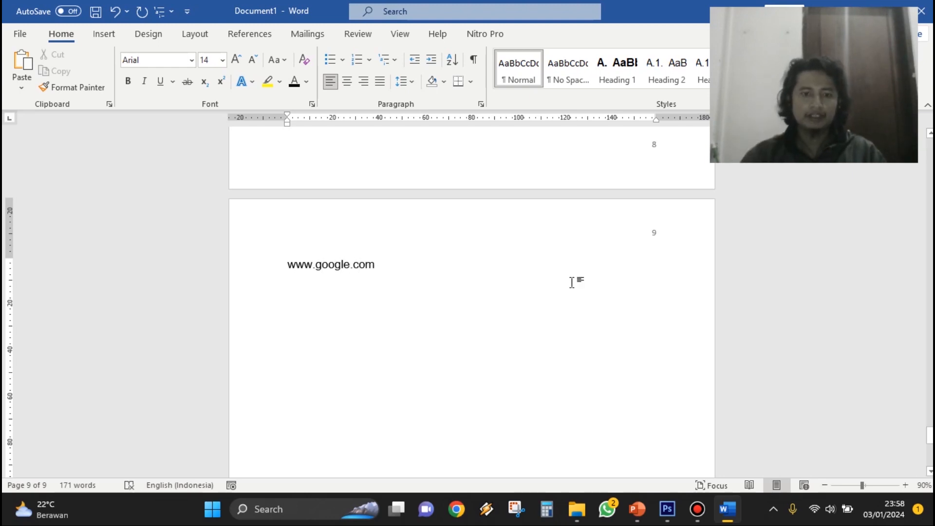
{"action": "key", "text": "Return"}
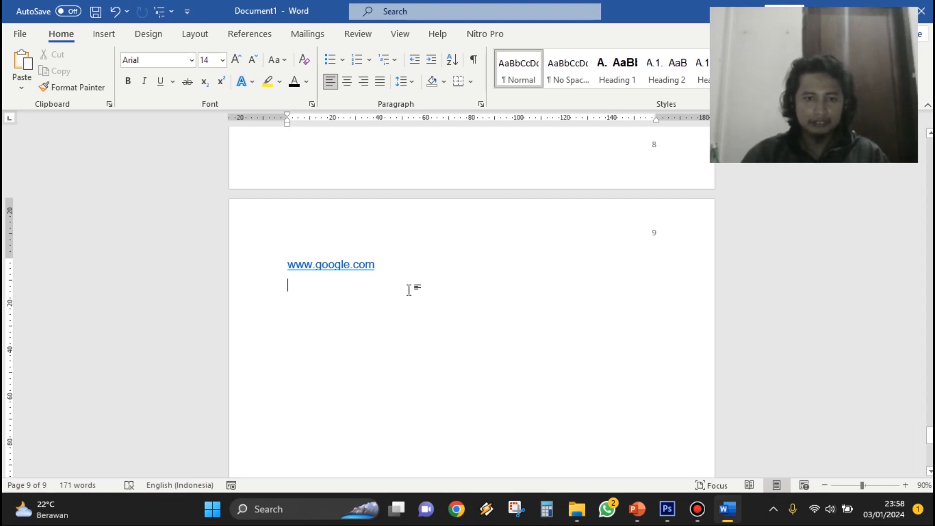
{"action": "key", "text": "BackSpace"}
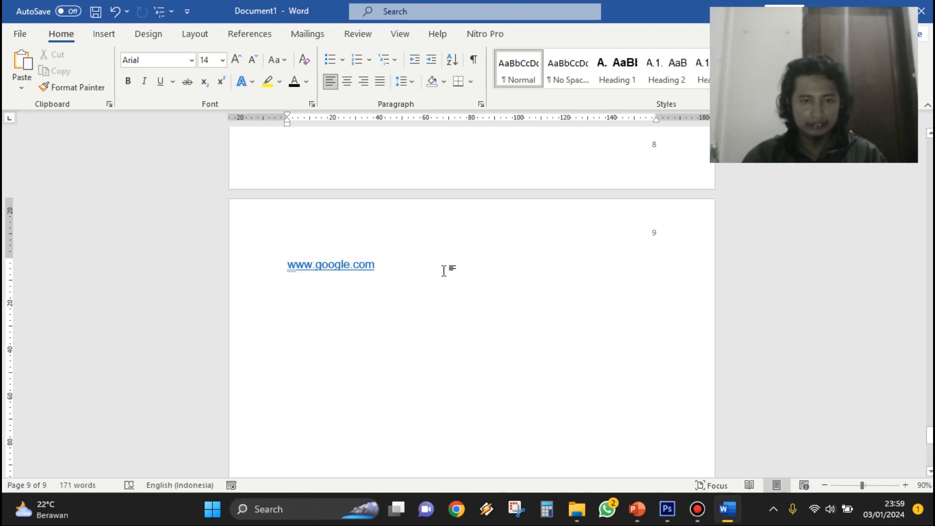
{"action": "double_click", "coordinate": [344, 273]}
{"action": "left_click", "coordinate": [343, 274], "text": "ctrl"}
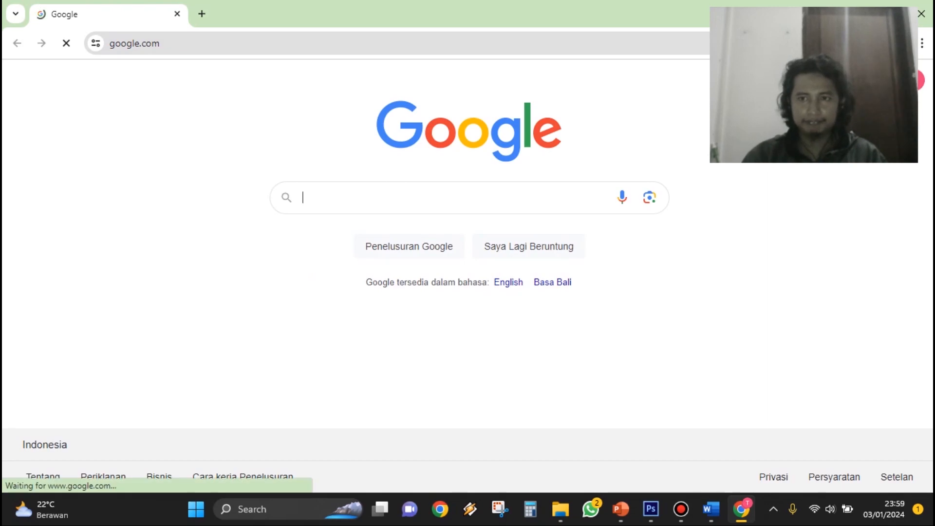
{"action": "left_click", "coordinate": [921, 13]}
{"action": "left_click", "coordinate": [416, 279]}
{"action": "left_click", "coordinate": [285, 263]}
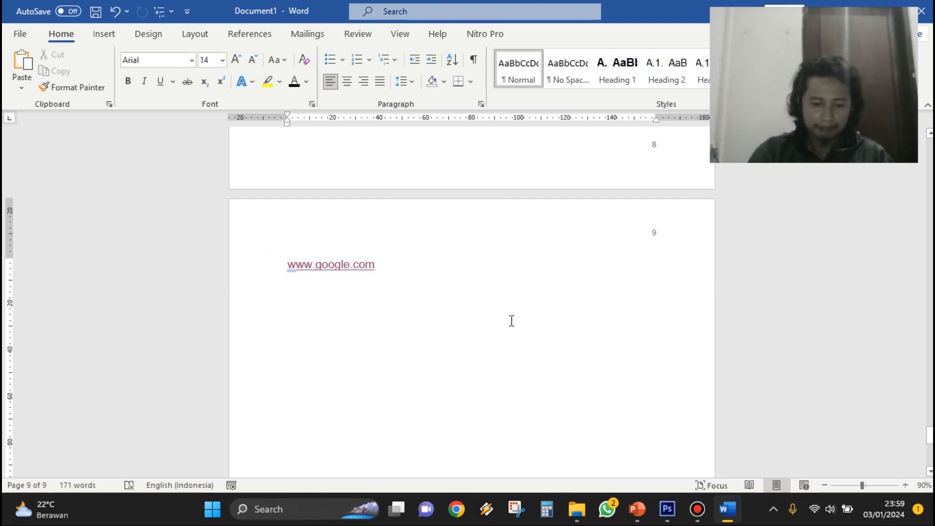
{"action": "type", "text": "DISPLAY"}
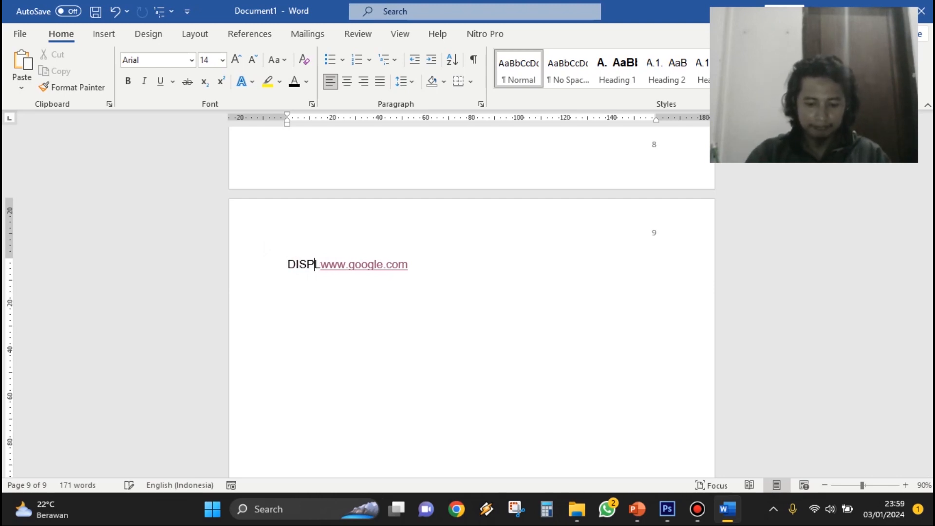
{"action": "type", "text": "BARC"}
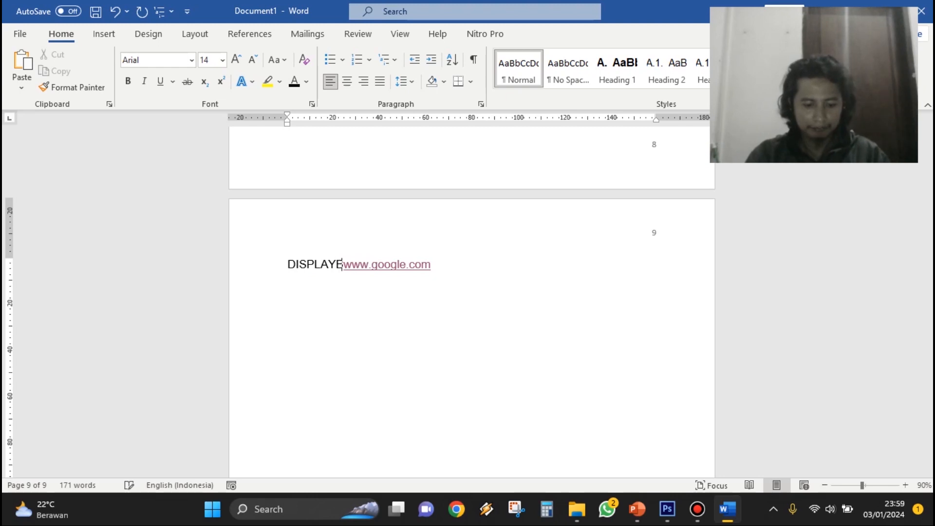
{"action": "type", "text": "ODE"}
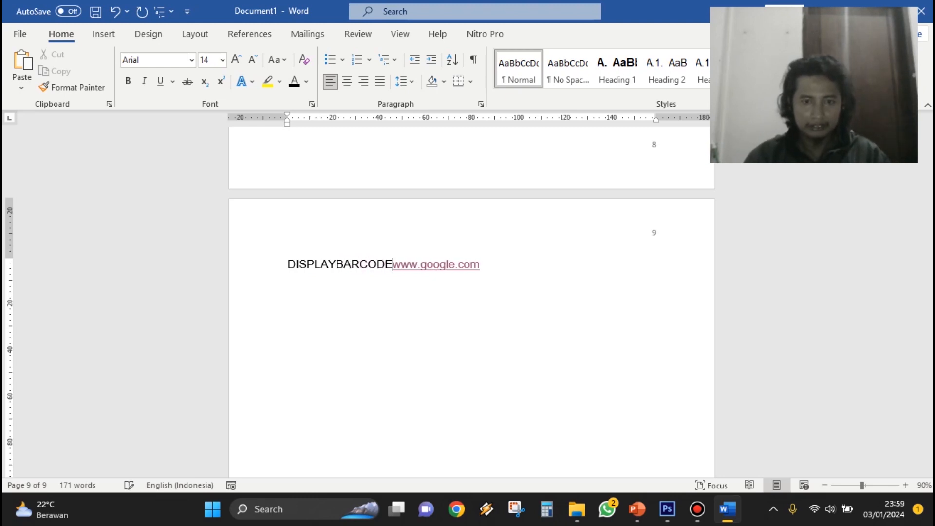
{"action": "key", "text": "Right"}
{"action": "key", "text": "Right"}
{"action": "key", "text": "Right"}
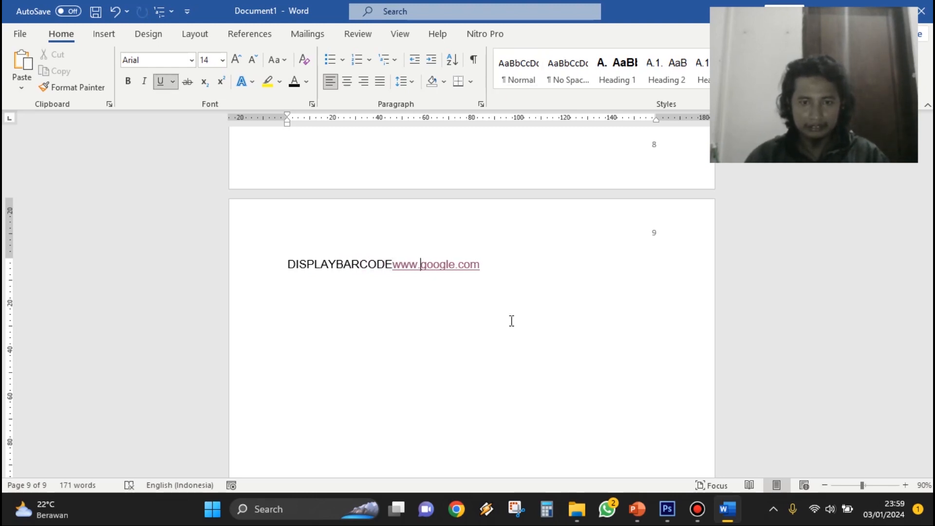
{"action": "key", "text": "Right"}
{"action": "key", "text": "Right"}
{"action": "key", "text": "Right"}
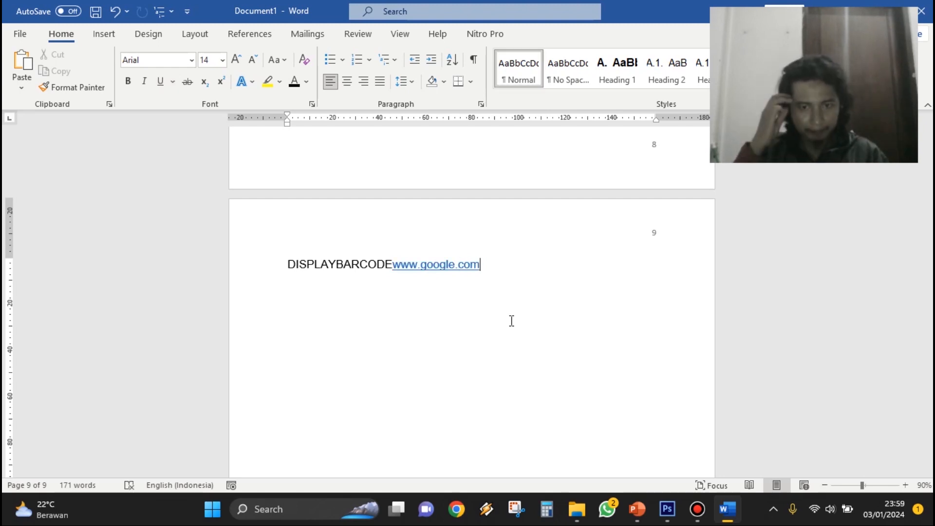
{"action": "type", "text": "QR\\H1\\QL"}
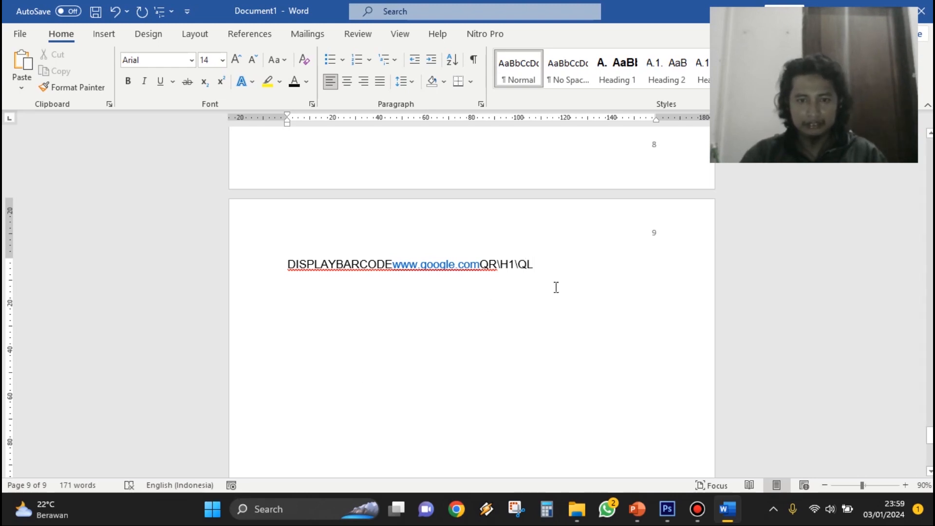
Convert the whole DISPLAYBARCODE line on page 9 into a field code enclosed in field braces.
{"action": "left_click_drag", "start_coordinate": [287, 265], "coordinate": [433, 271]}
{"action": "left_click_drag", "start_coordinate": [518, 271], "coordinate": [302, 265]}
{"action": "left_click_drag", "start_coordinate": [484, 270], "coordinate": [538, 279]}
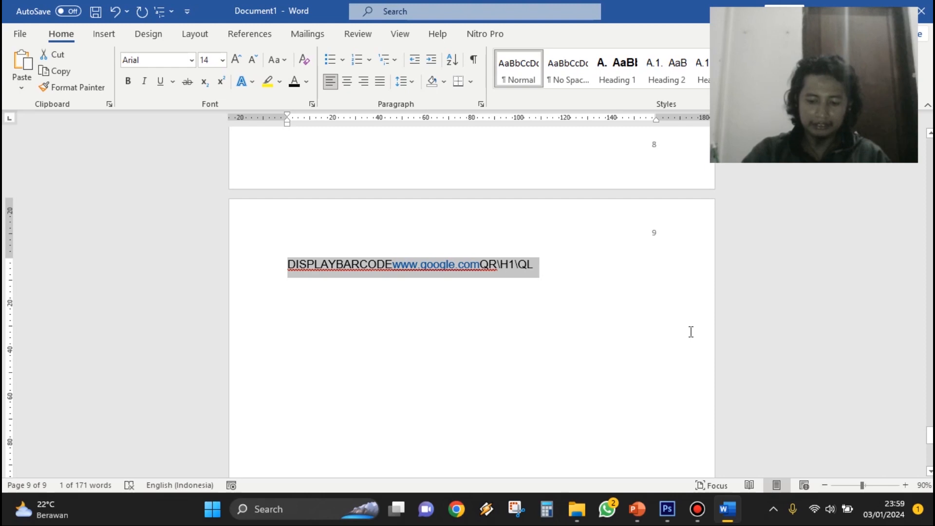
{"action": "key", "text": "ctrl+F9"}
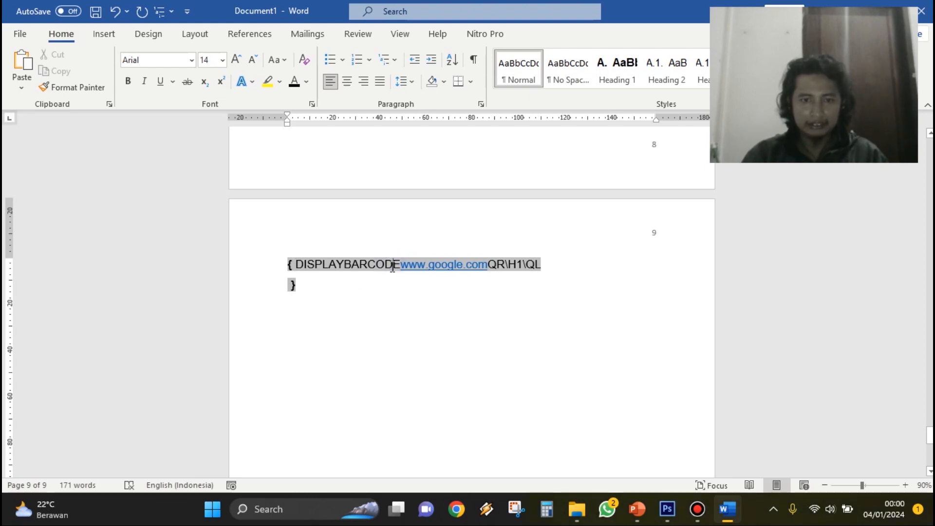
Toggle the DISPLAYBARCODE field code so it displays as a QR code.
{"action": "right_click", "coordinate": [368, 264]}
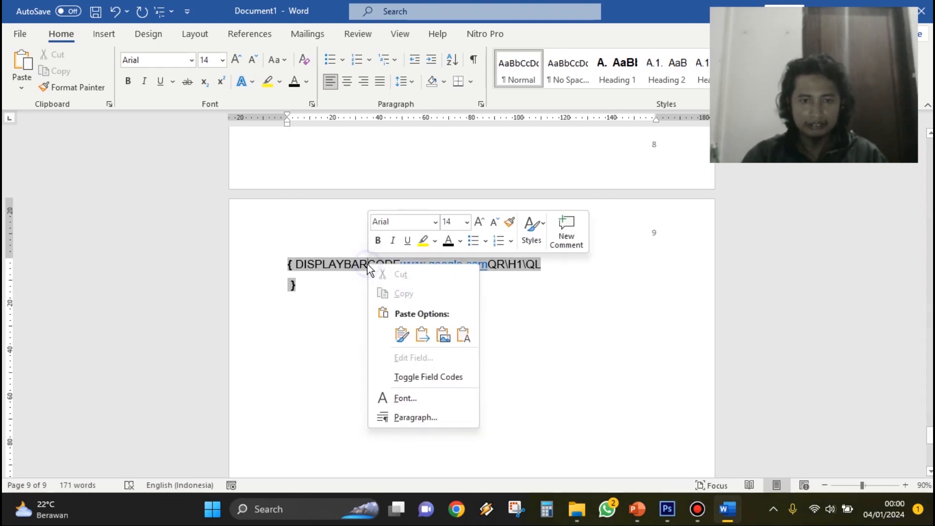
{"action": "left_click", "coordinate": [303, 268]}
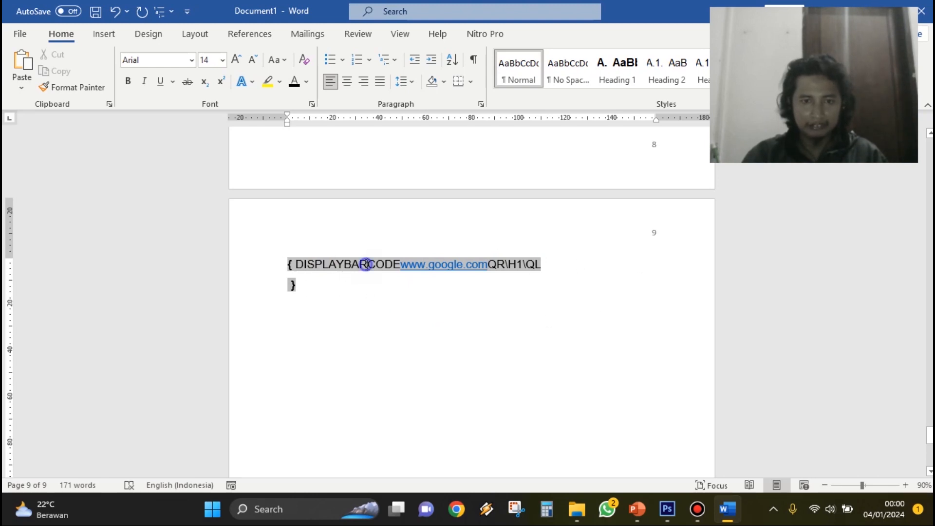
{"action": "right_click", "coordinate": [368, 266]}
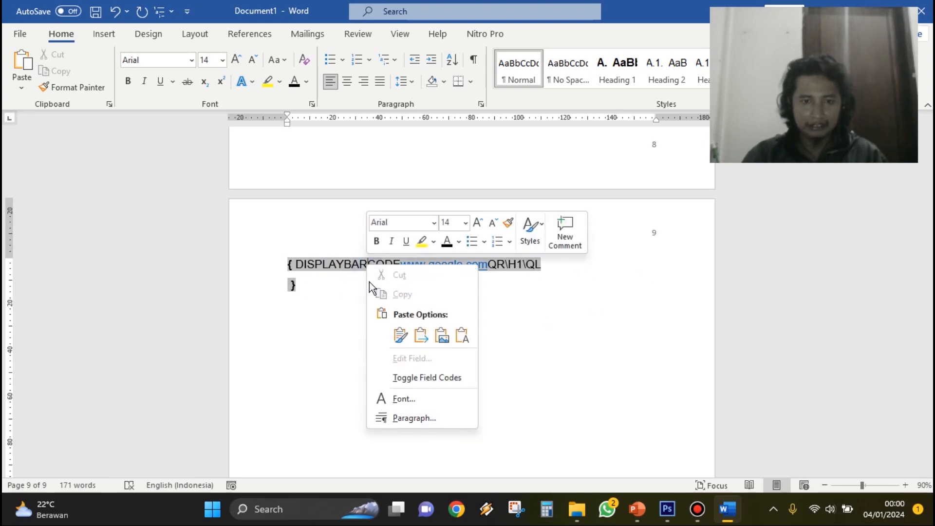
{"action": "left_click", "coordinate": [453, 380]}
{"action": "scroll", "coordinate": [354, 293], "scroll_direction": "down", "scroll_amount": 1}
{"action": "scroll", "coordinate": [354, 294], "scroll_direction": "up", "scroll_amount": 1}
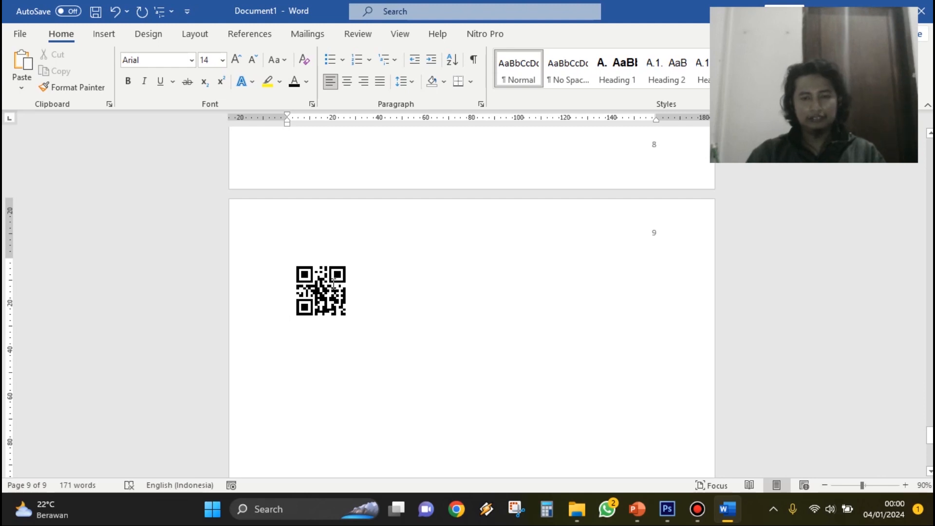
{"action": "scroll", "coordinate": [448, 336], "scroll_direction": "down", "scroll_amount": 3}
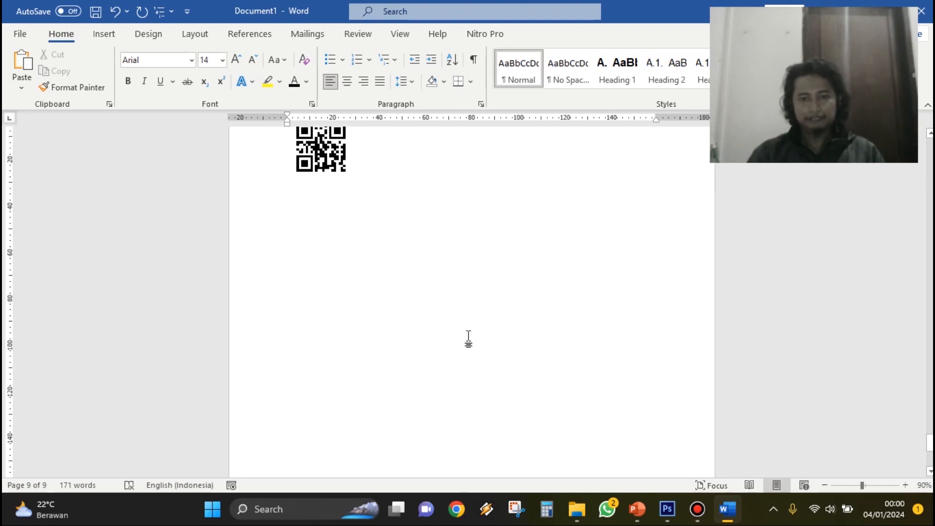
{"action": "scroll", "coordinate": [473, 337], "scroll_direction": "up", "scroll_amount": 2}
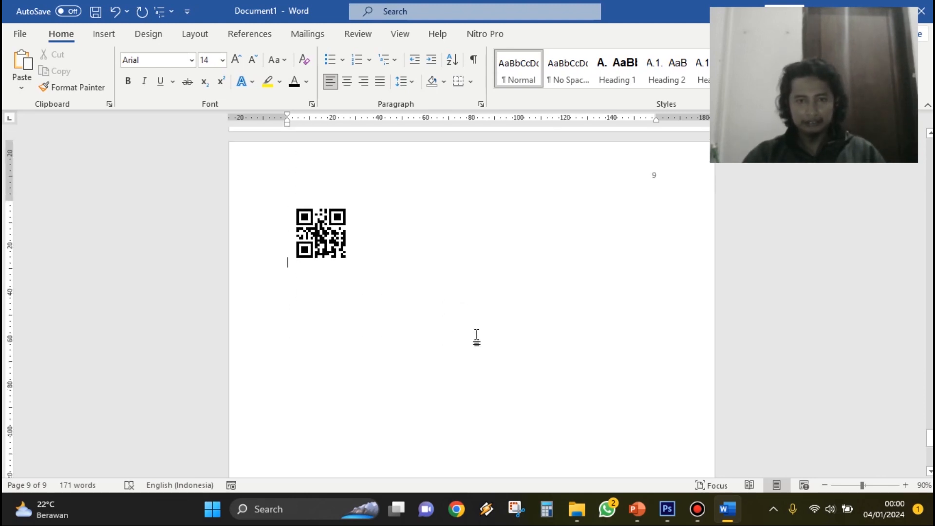